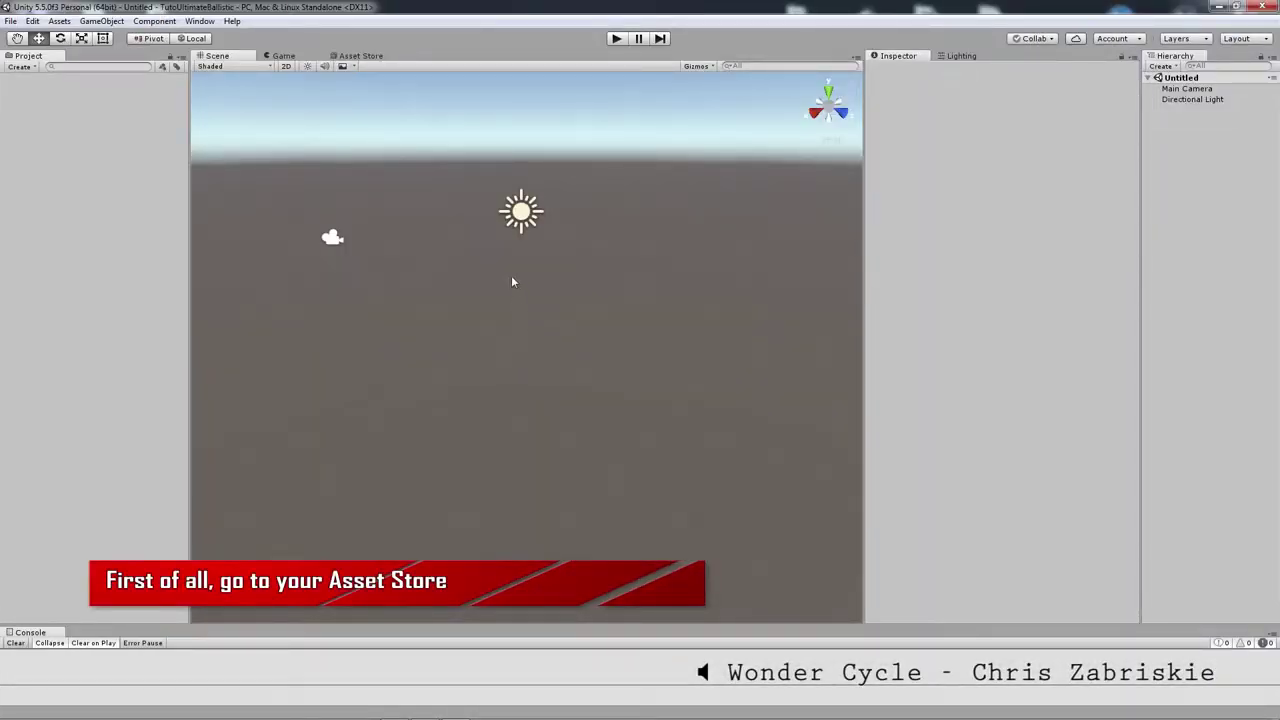
Step: Search the Asset Store for 'ultimate ballistic' to list its 6 matching packages
click(363, 58)
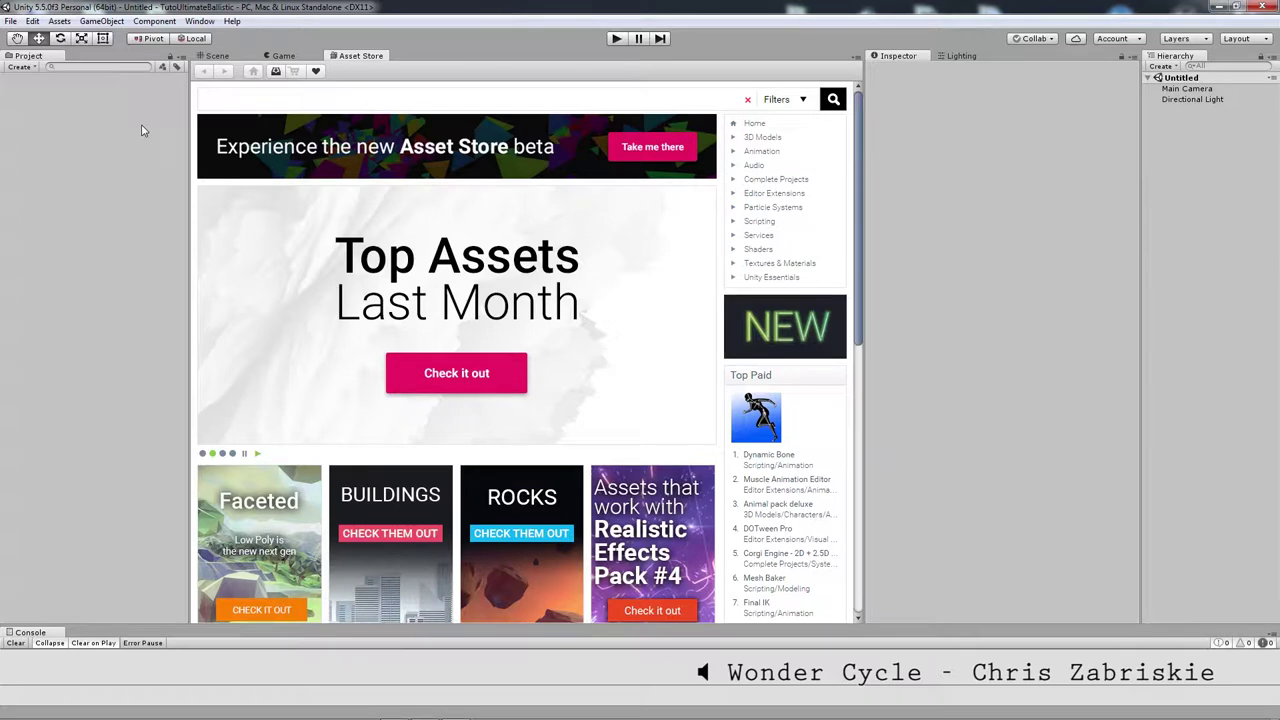
text(ultimate)
text( ballis)
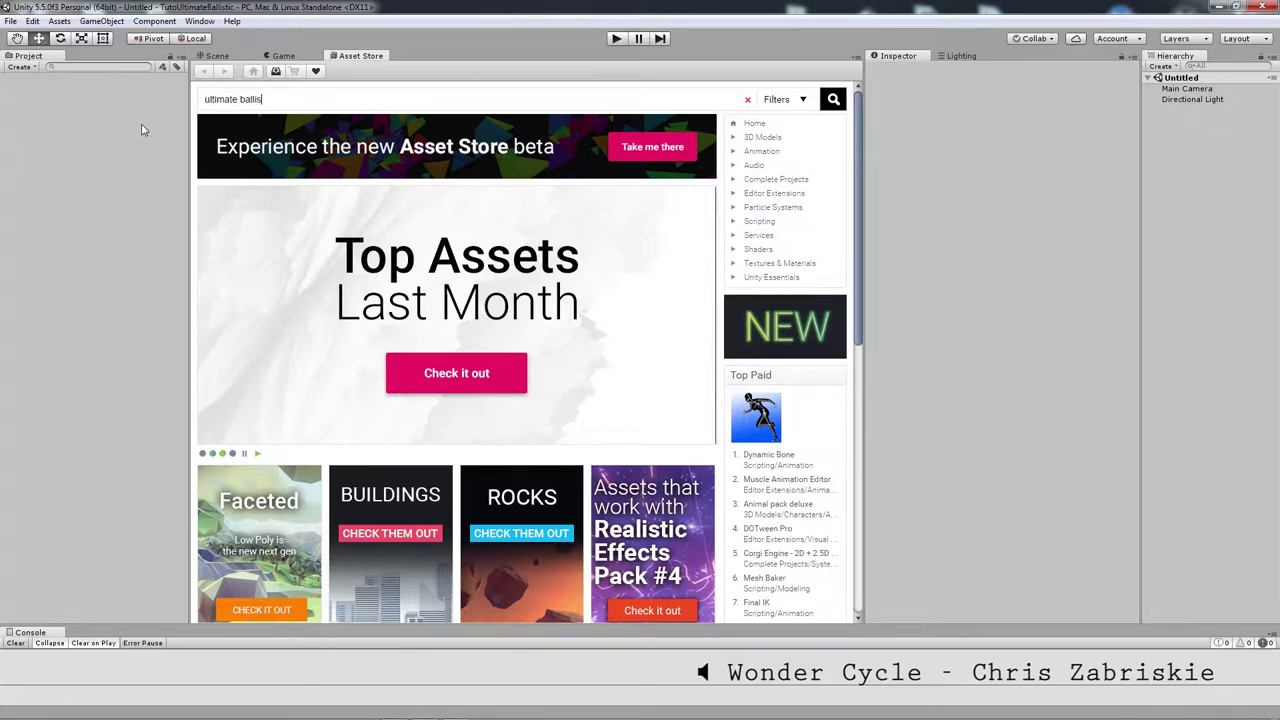
text(tic)
key(ctrl+a)
key(BackSpace)
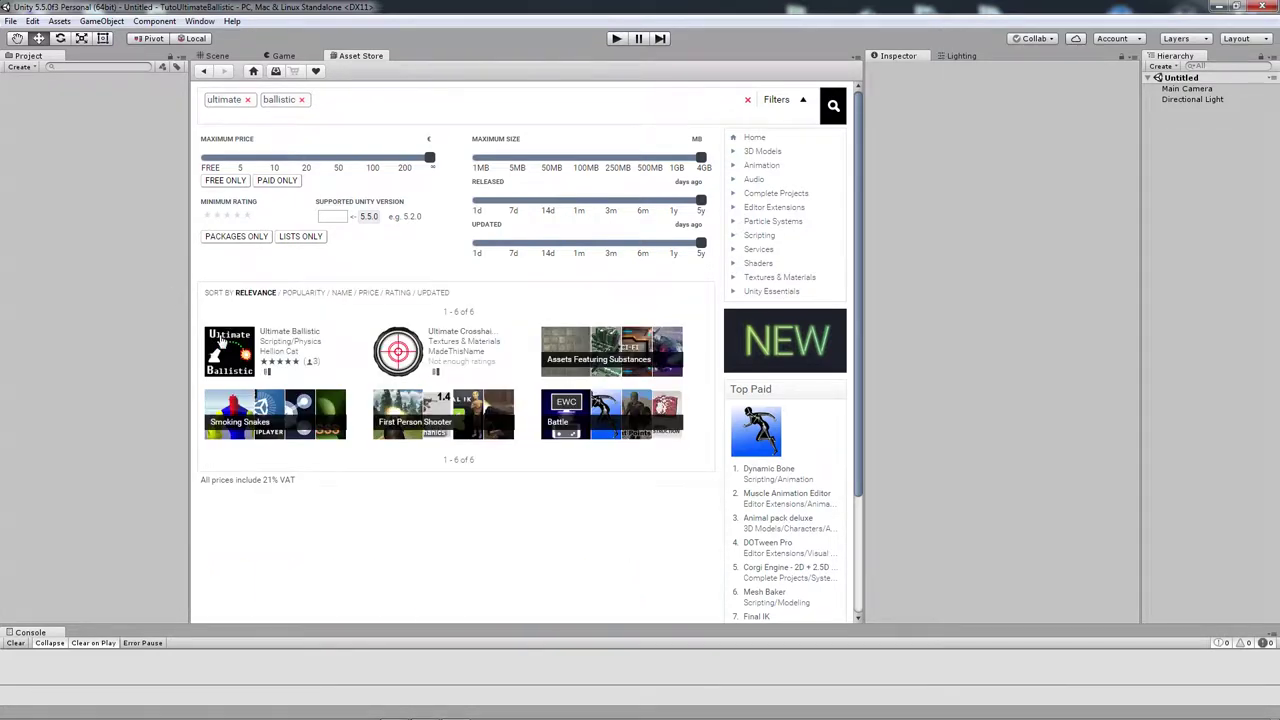
Step: Open the Ultimate Ballistic product page and start importing the package
click(221, 341)
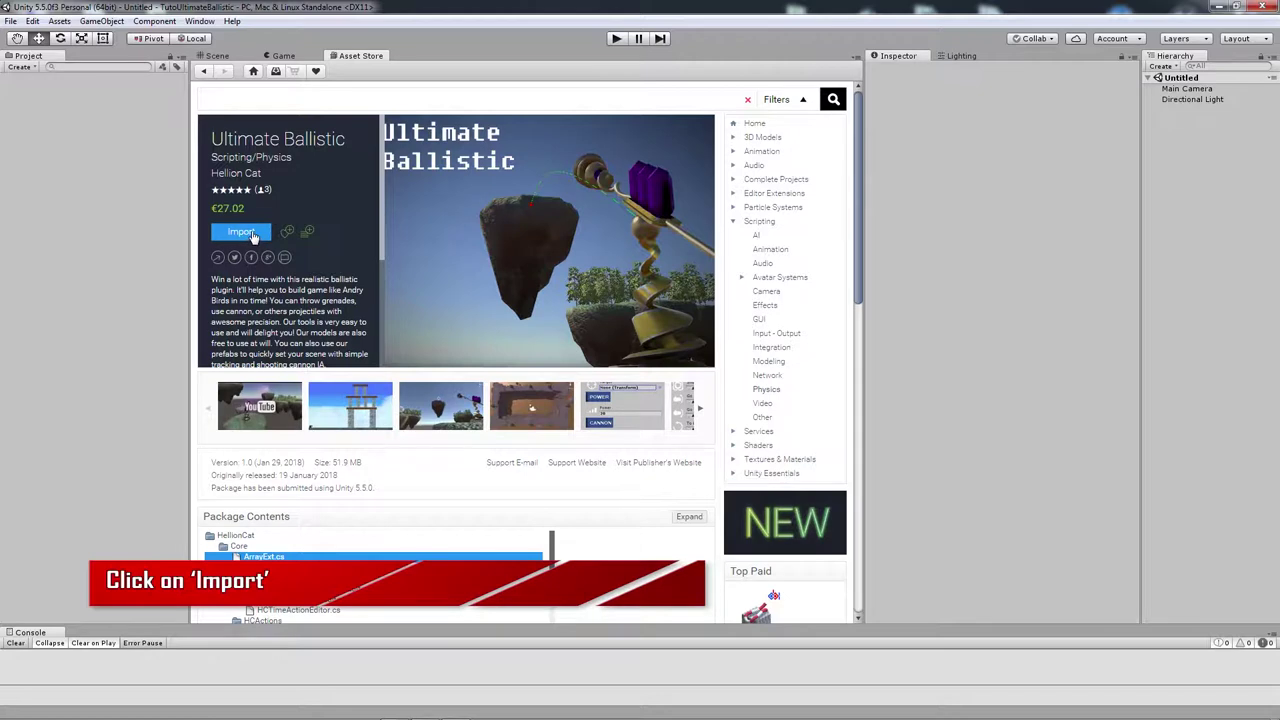
click(253, 236)
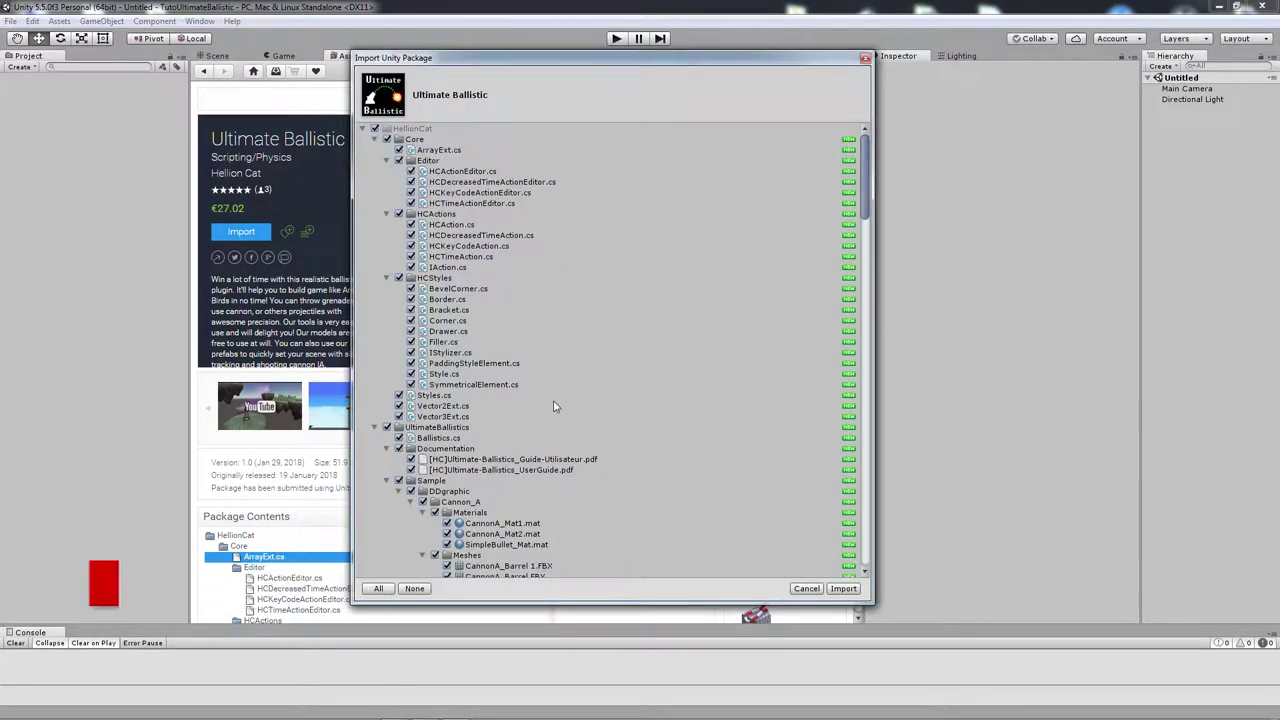
Step: Import all Ultimate Ballistic files, then inspect the new HellionCat folder from the Scene view
click(843, 589)
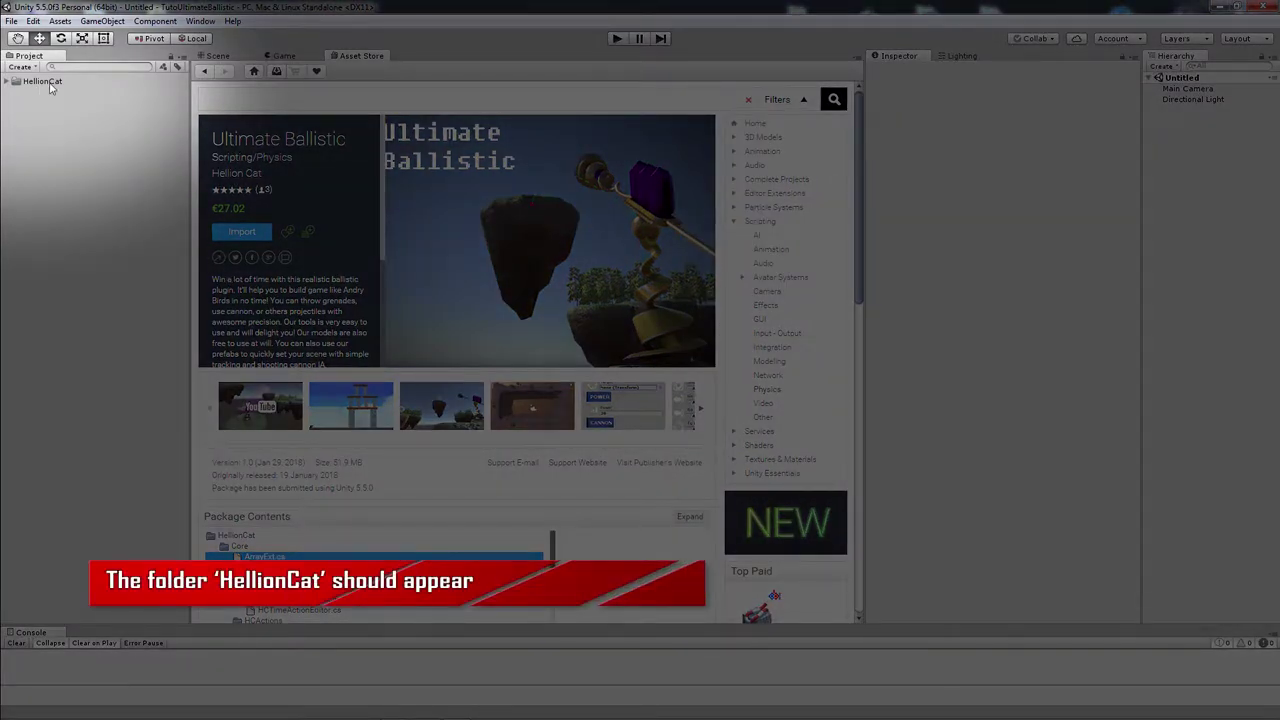
click(212, 56)
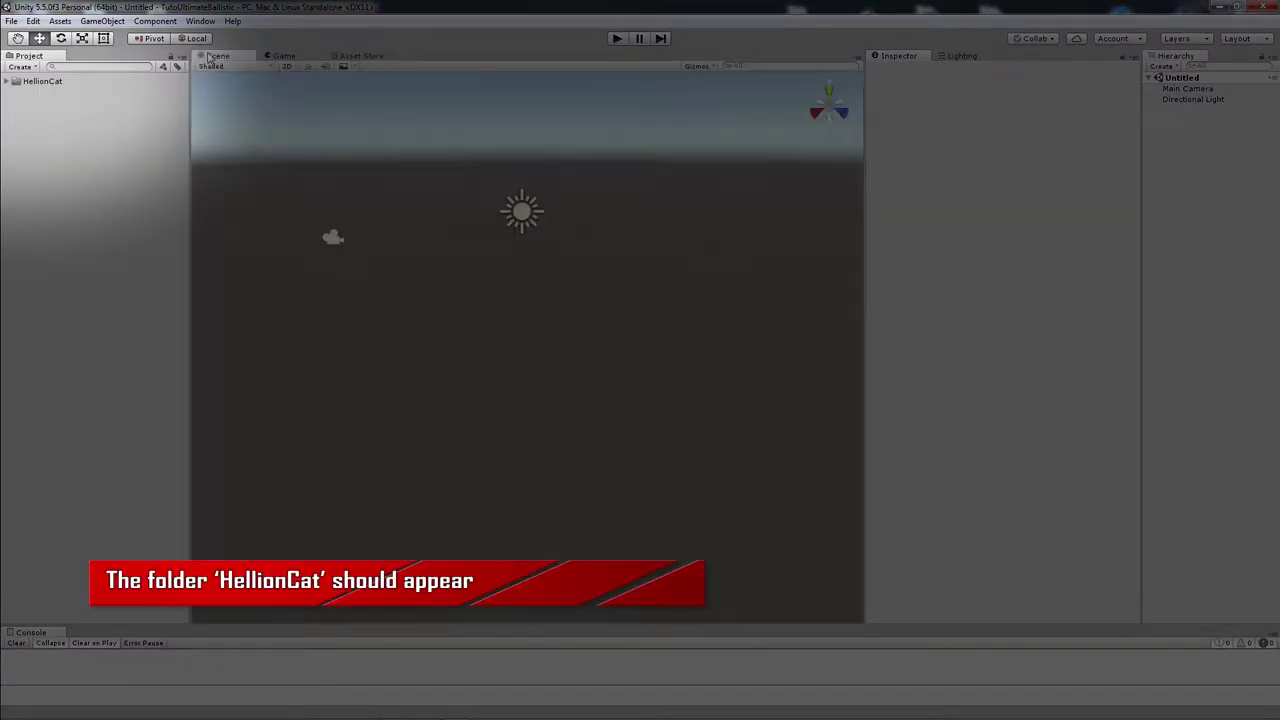
click(8, 82)
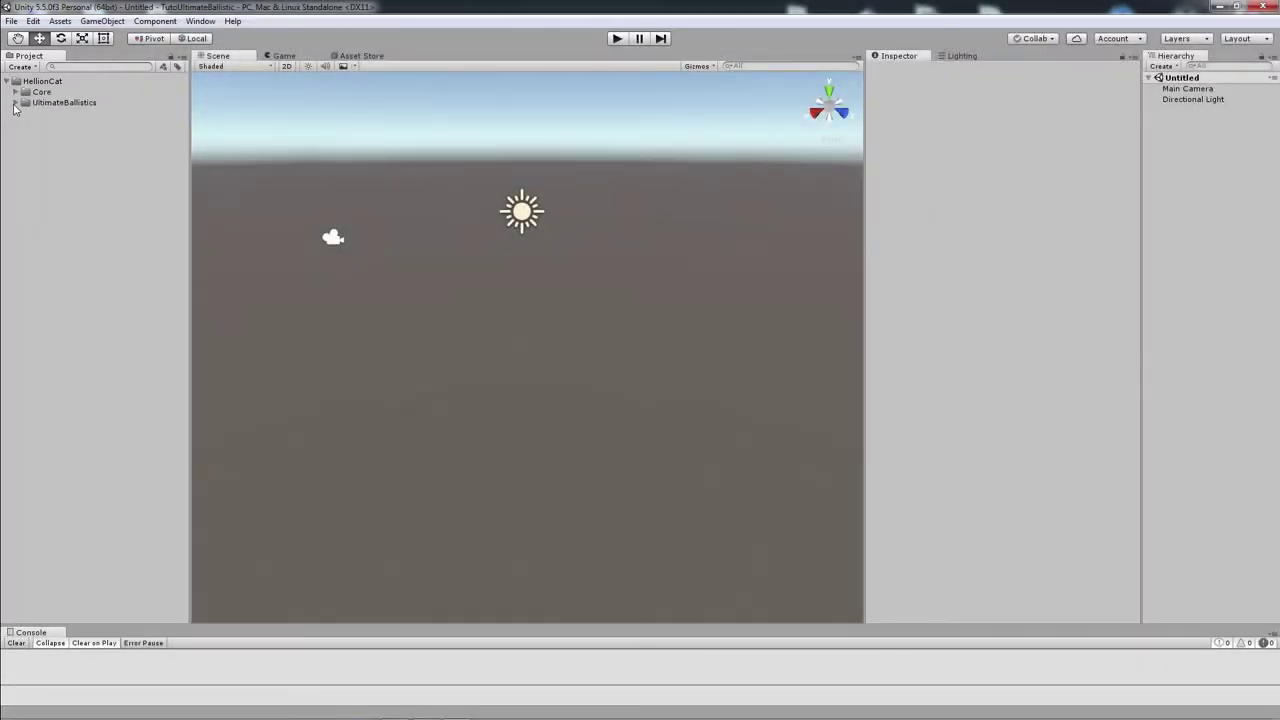
click(16, 103)
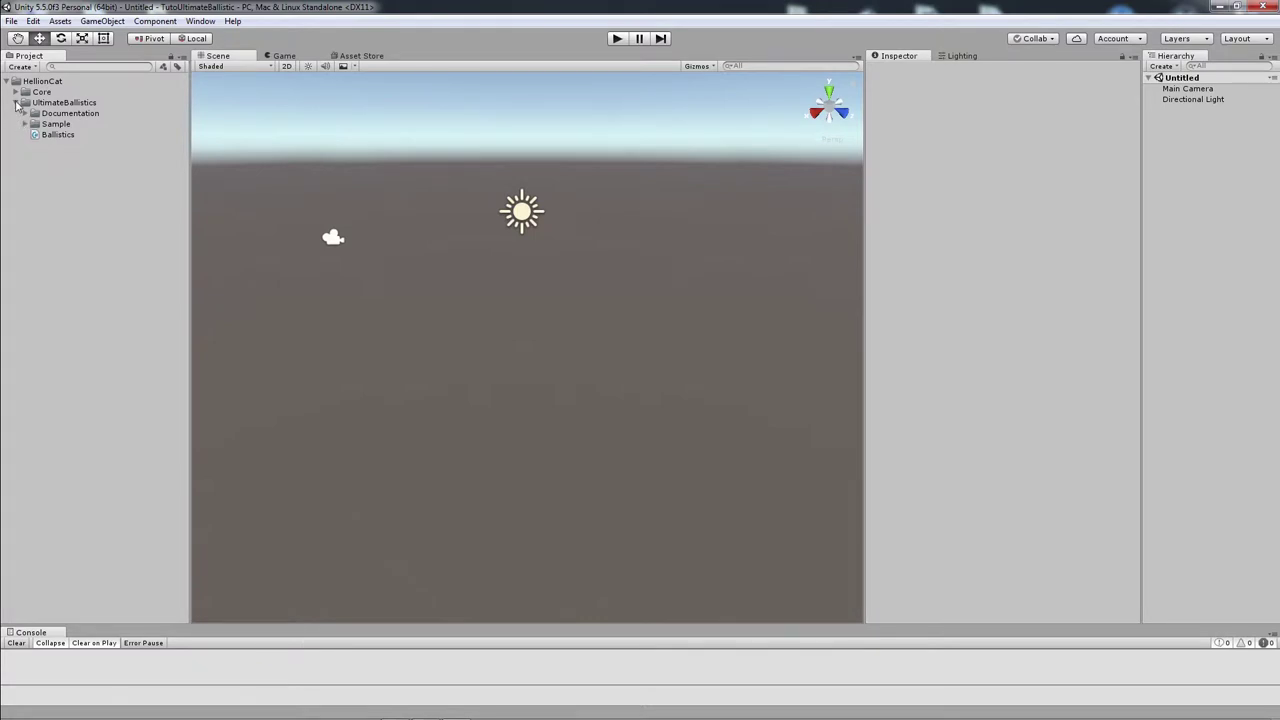
click(16, 103)
click(7, 81)
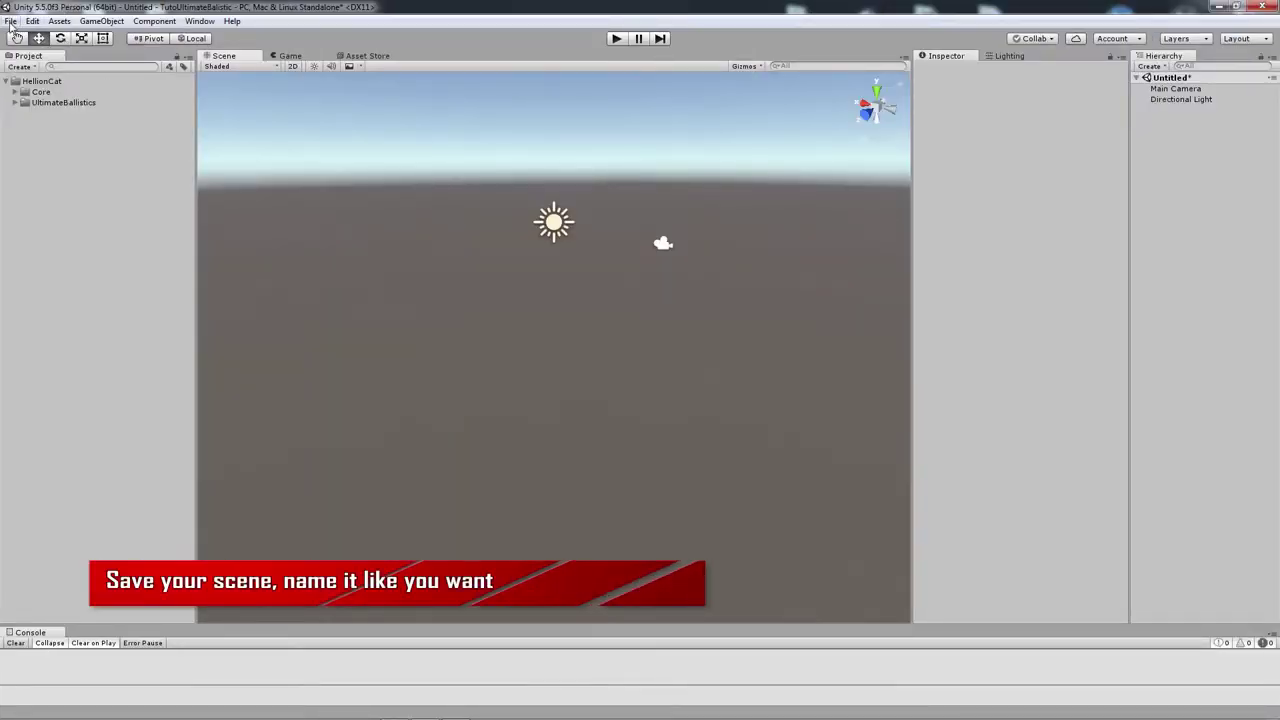
Step: Save the scene under the new name UB_tutorial in Assets
click(10, 21)
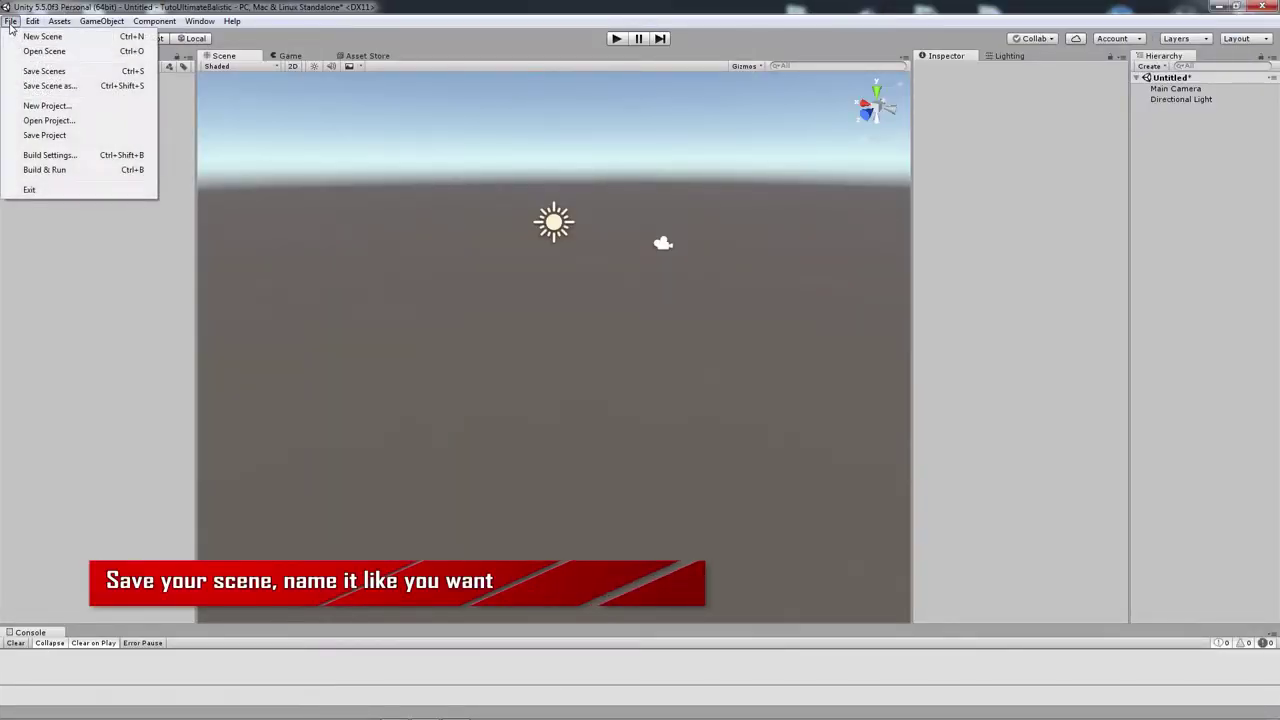
click(42, 87)
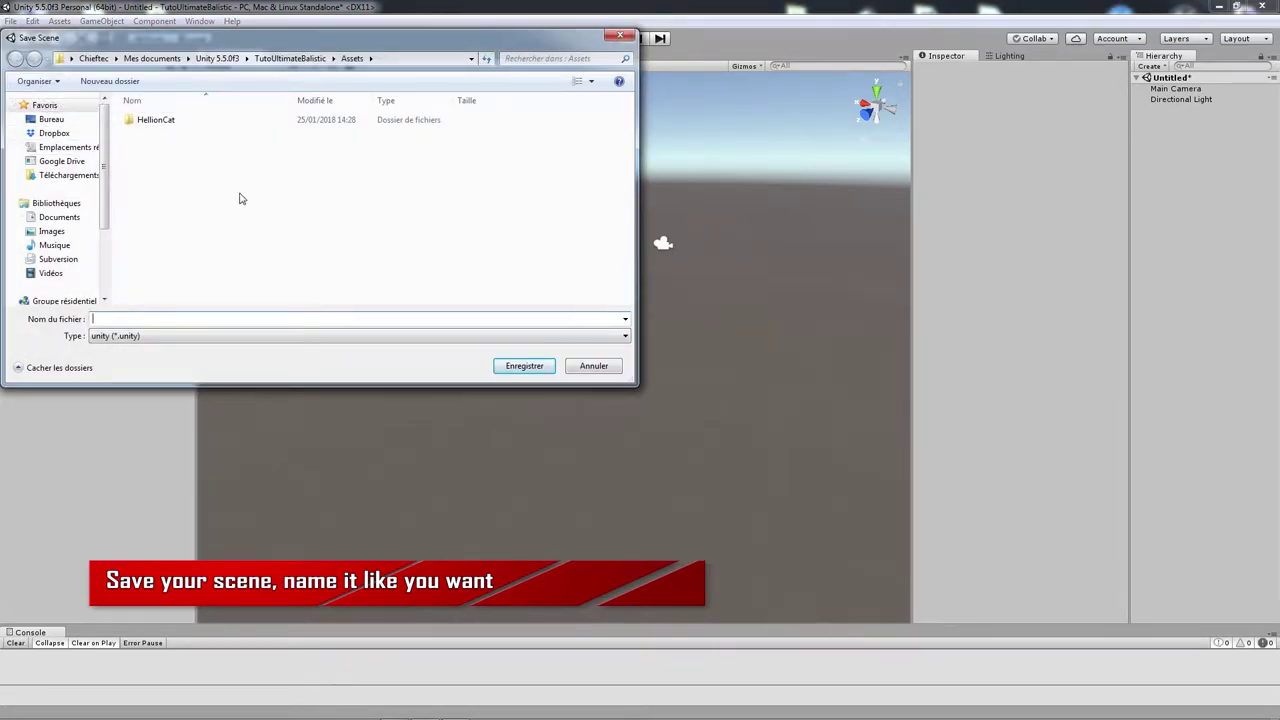
text(UB_tutorial)
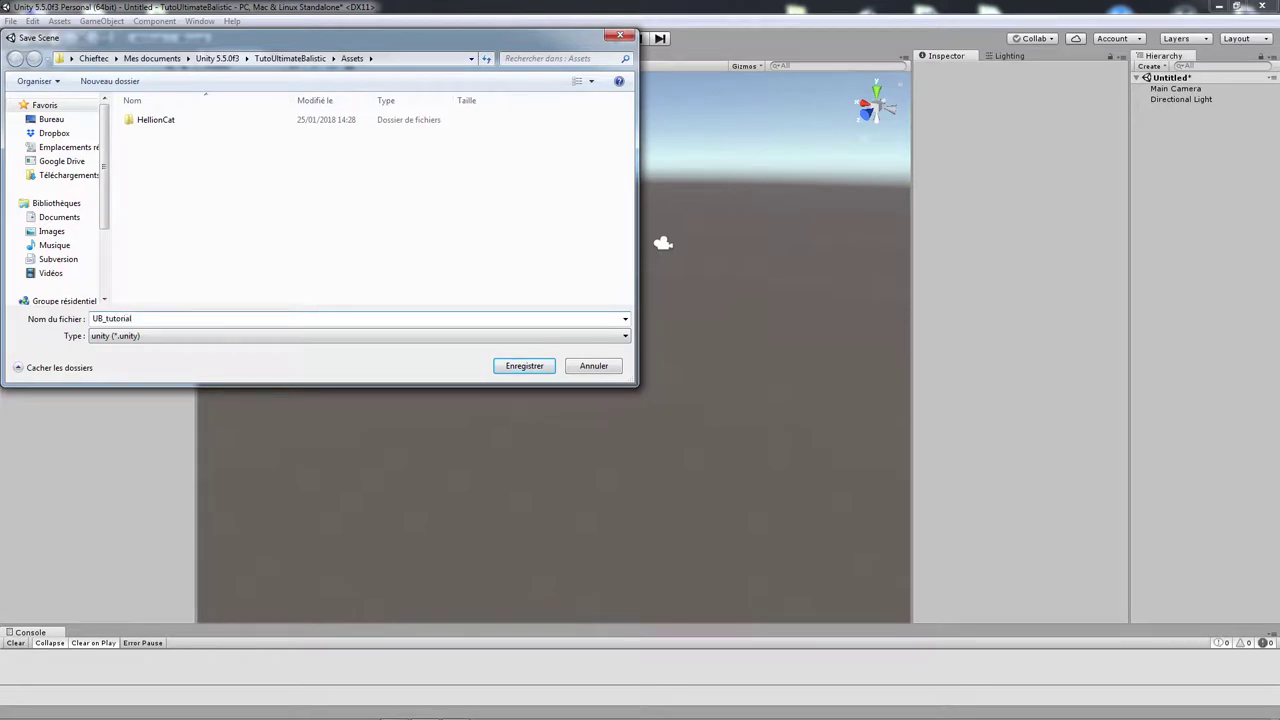
click(519, 365)
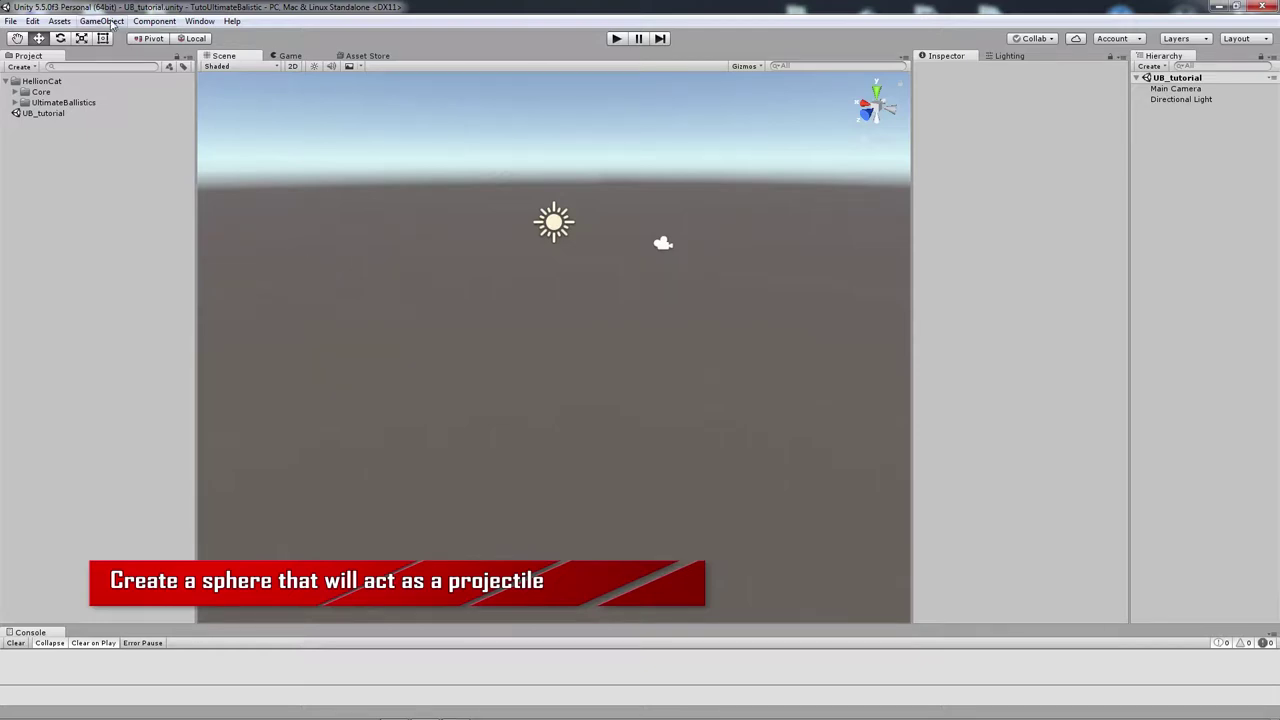
Step: Create a 3D sphere, name it Bullet, and set its layer to Ignore Raycast
click(110, 22)
mouse_move(130, 67)
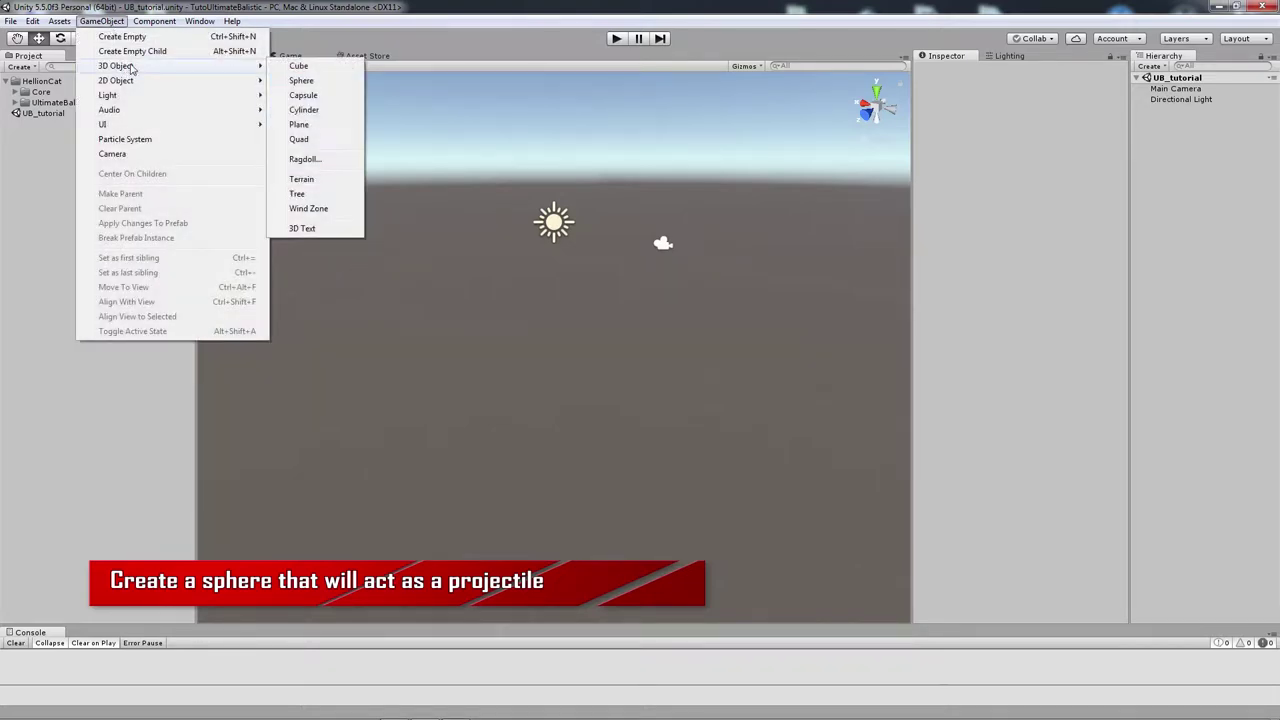
click(323, 83)
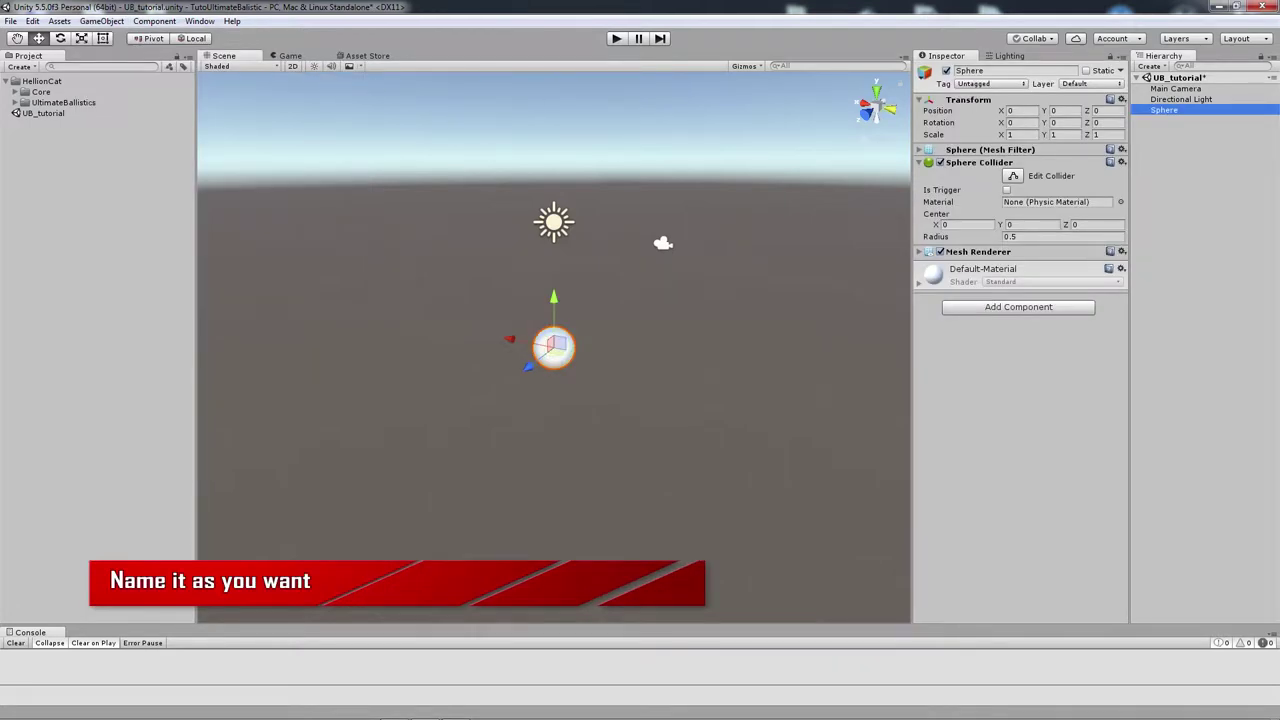
click(995, 72)
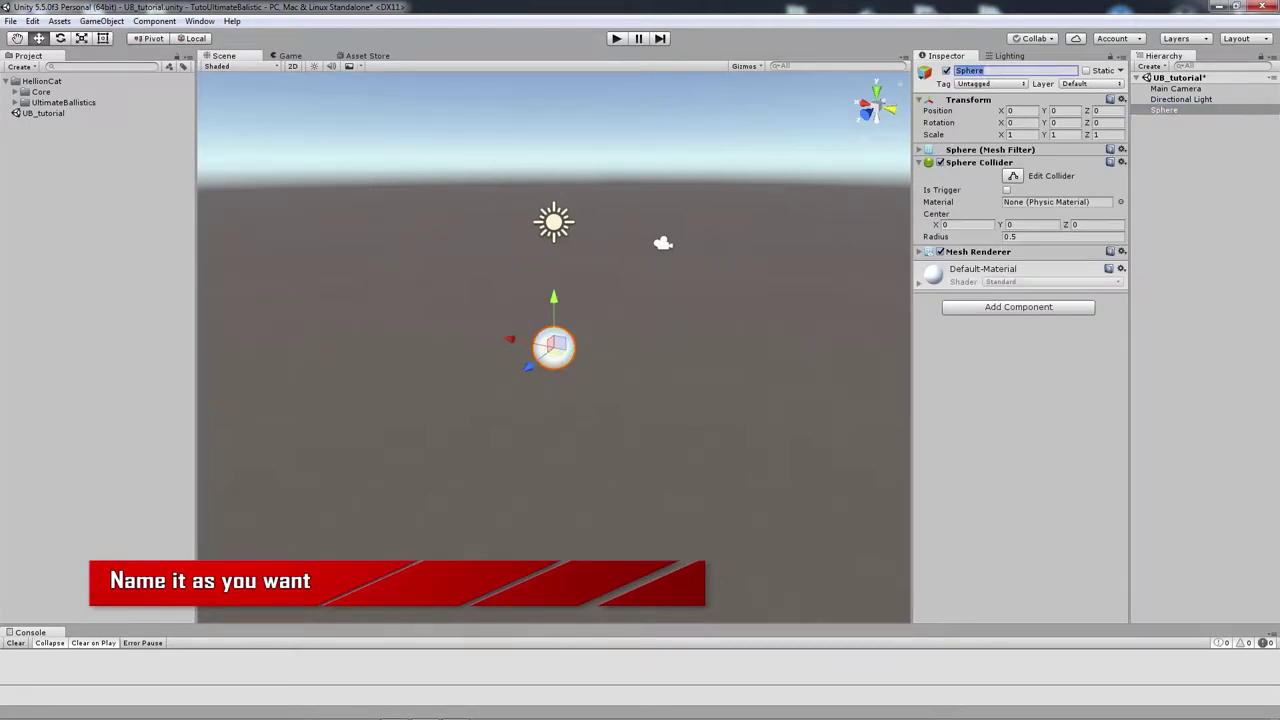
text(Bu)
text(llet)
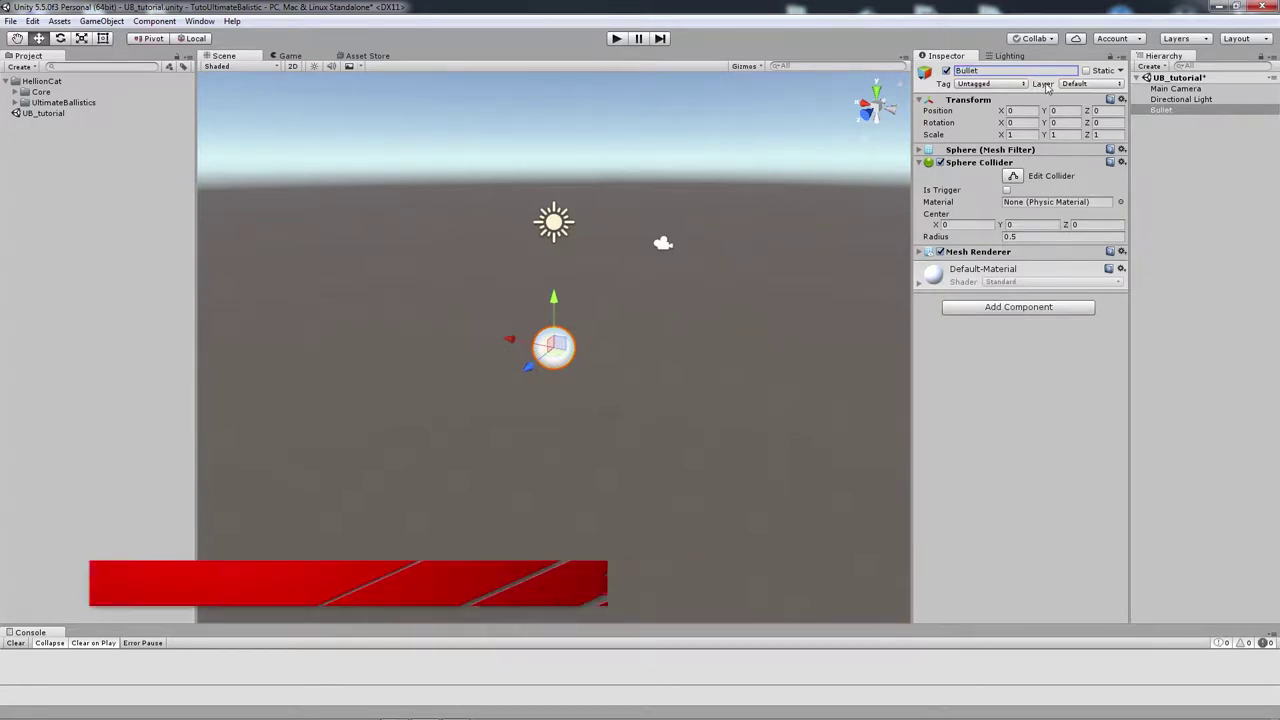
click(1076, 85)
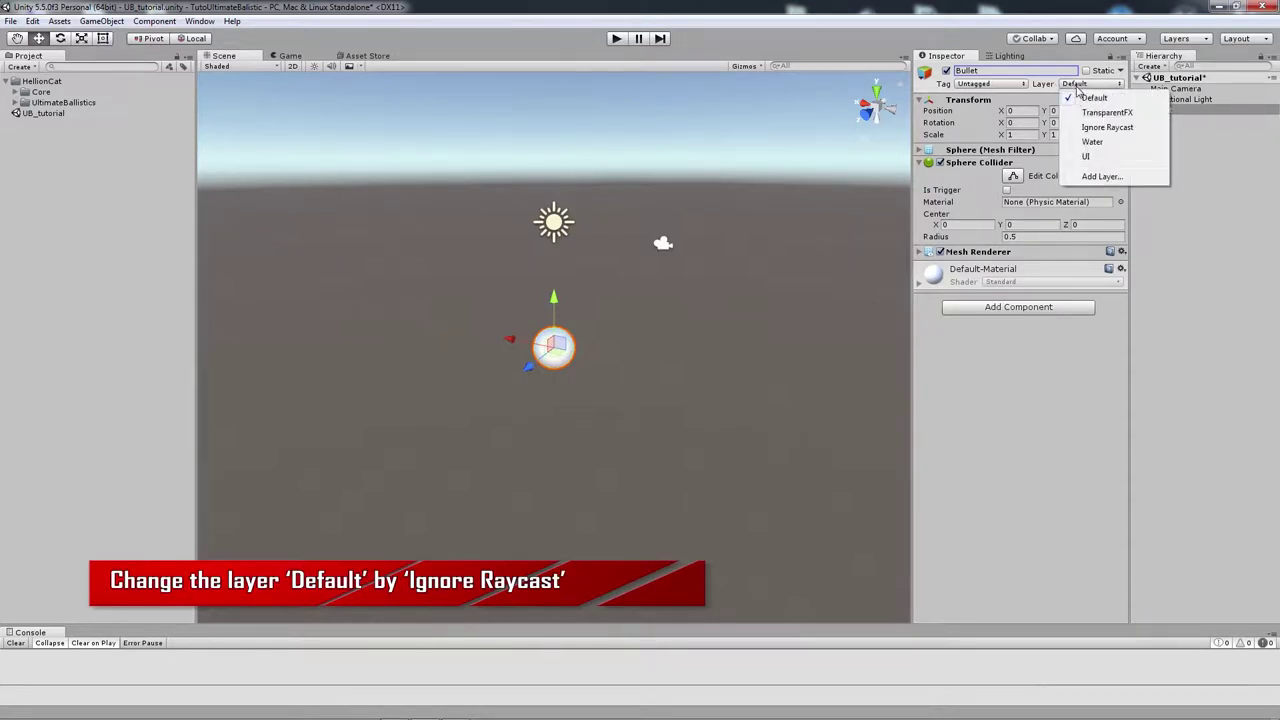
click(1089, 128)
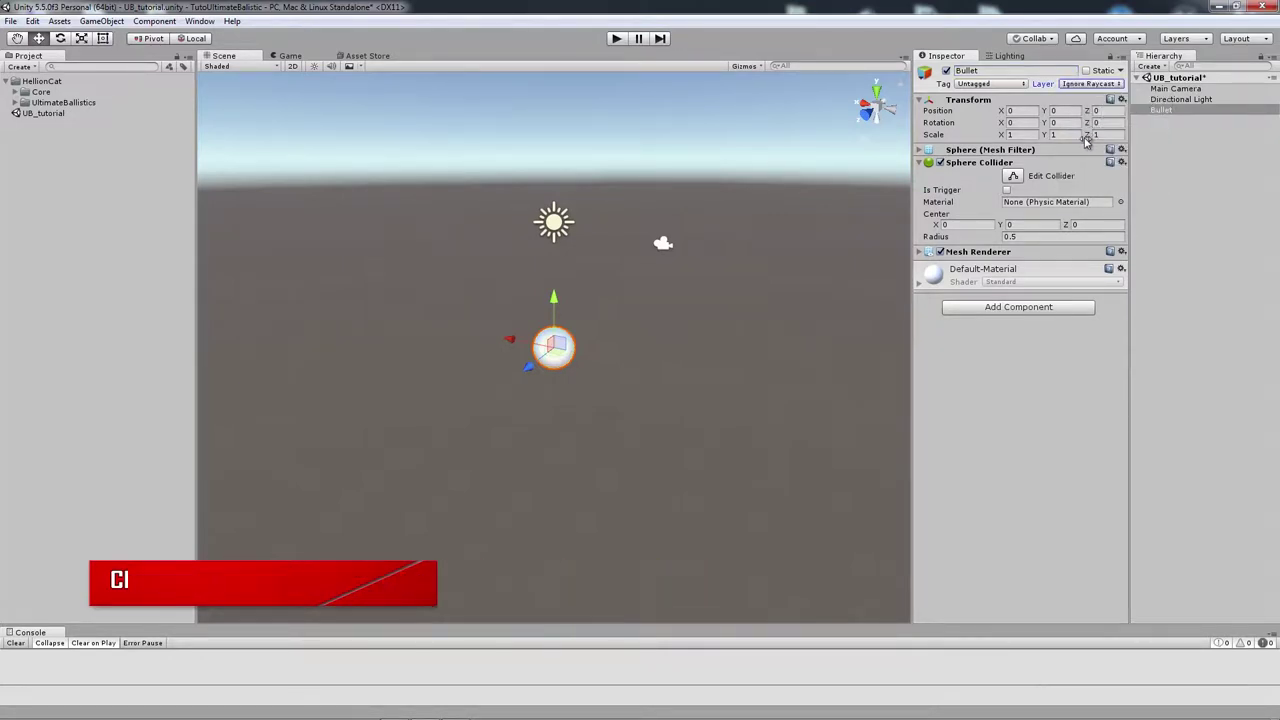
Step: Attach the HC Simple Bullet script to the Bullet sphere
click(1017, 311)
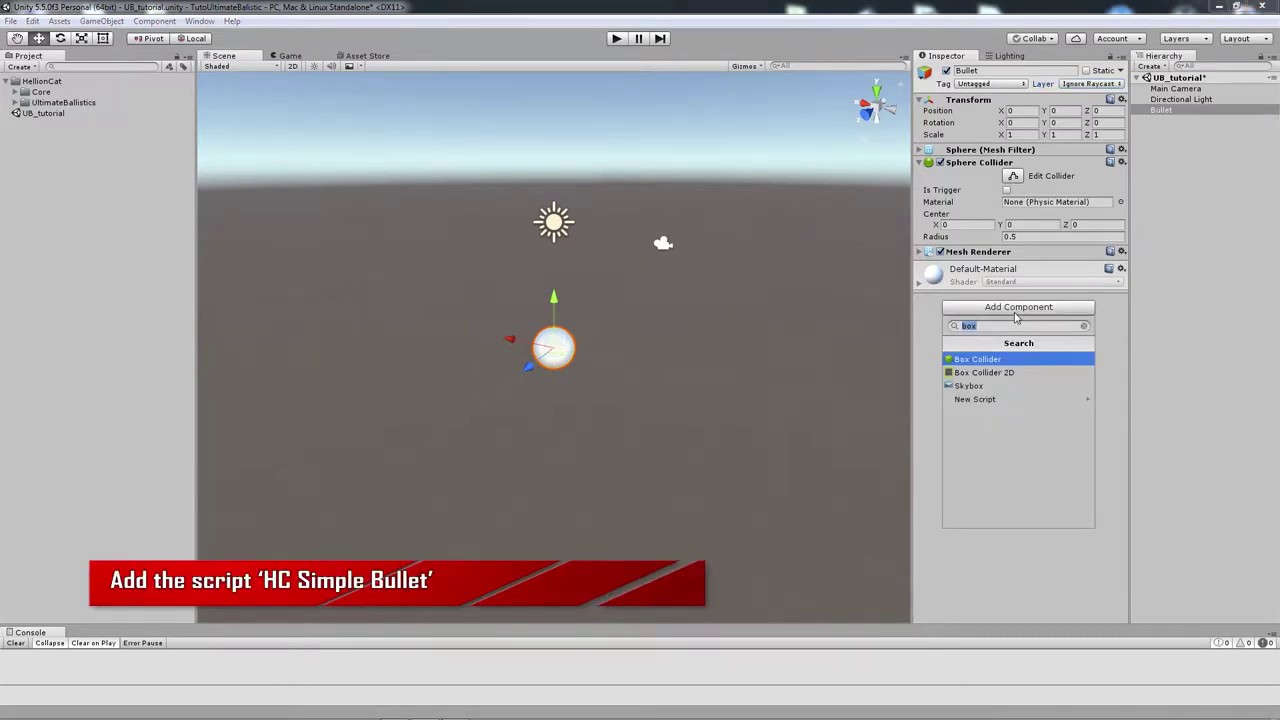
text(HC)
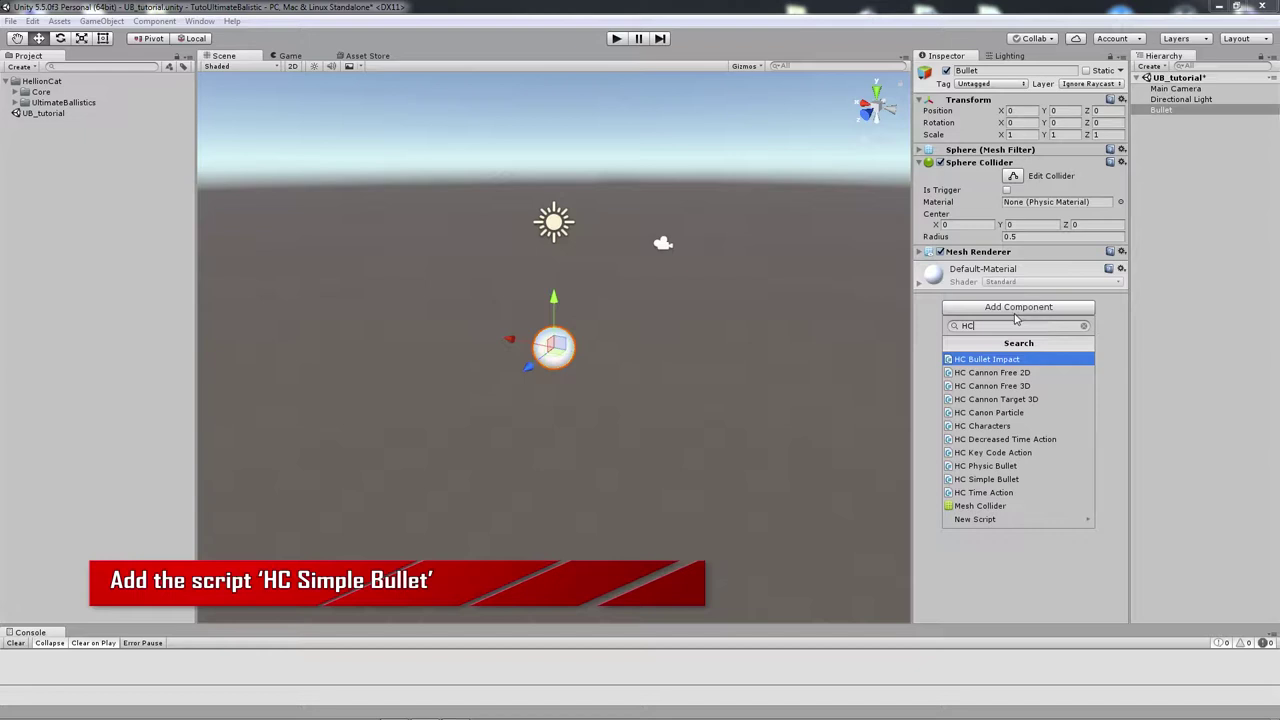
click(1030, 480)
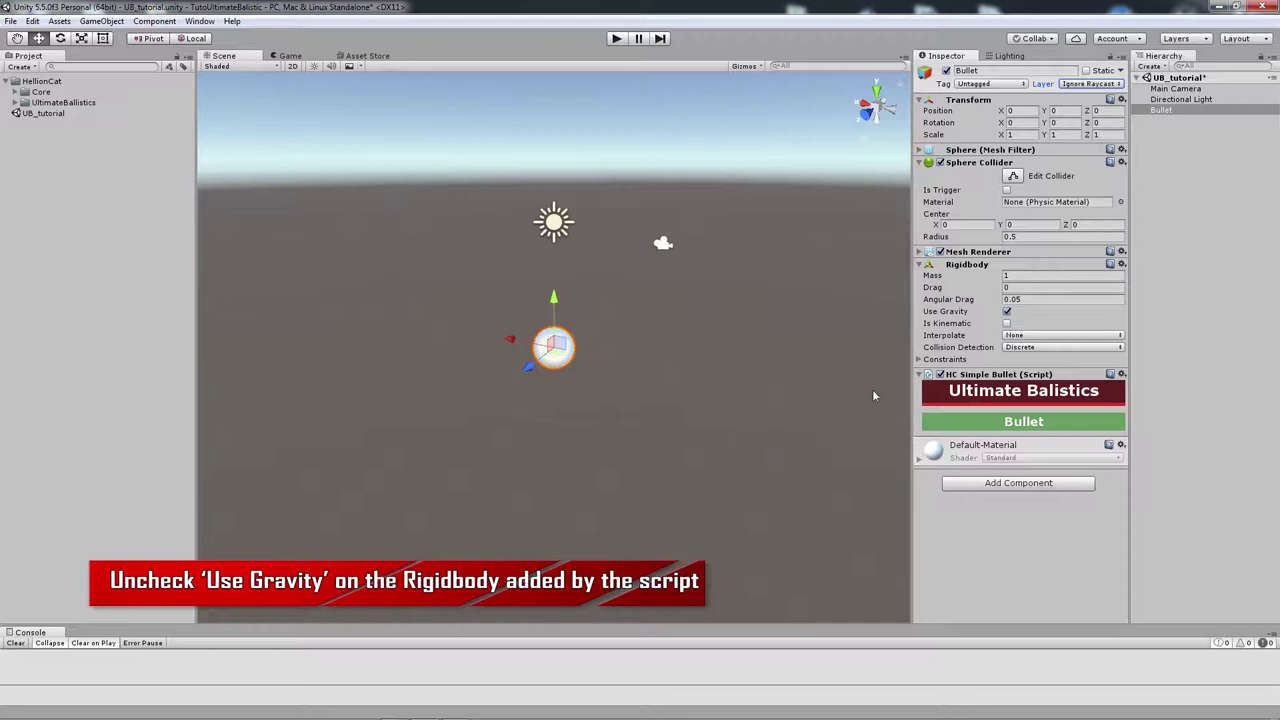
Step: Uncheck Use Gravity on Bullet's Rigidbody and save the scene
click(1008, 312)
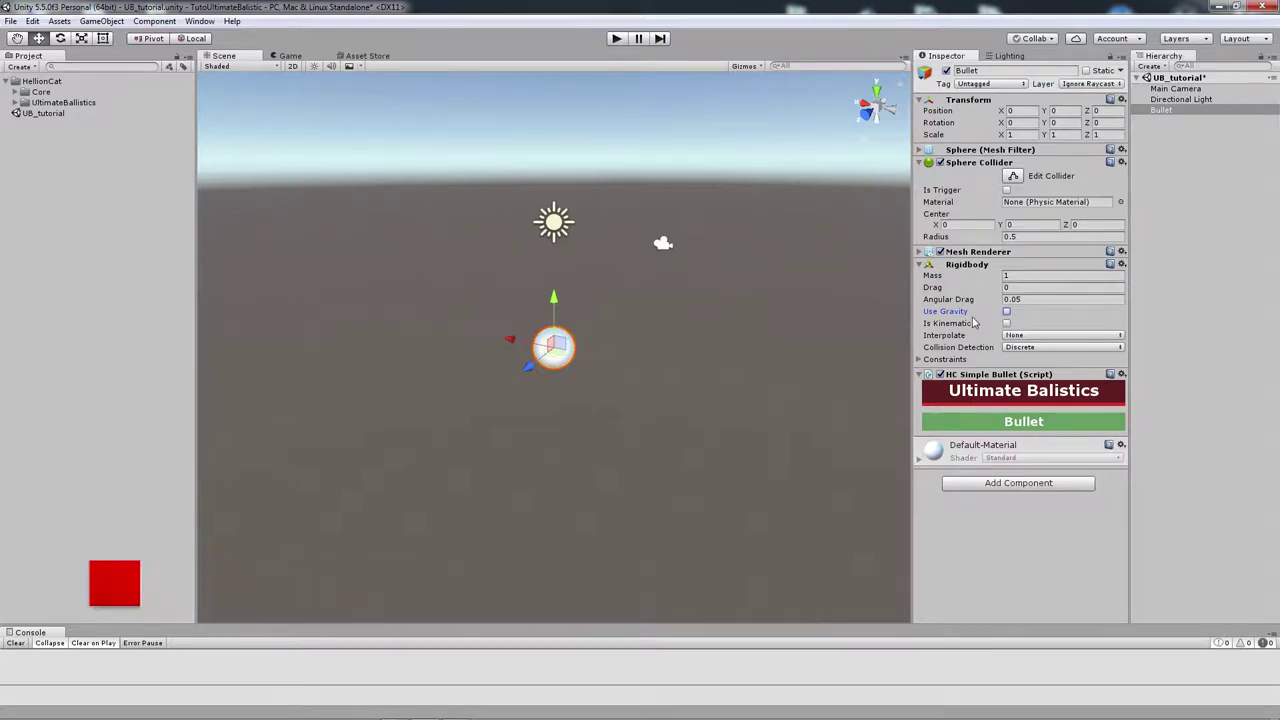
click(719, 420)
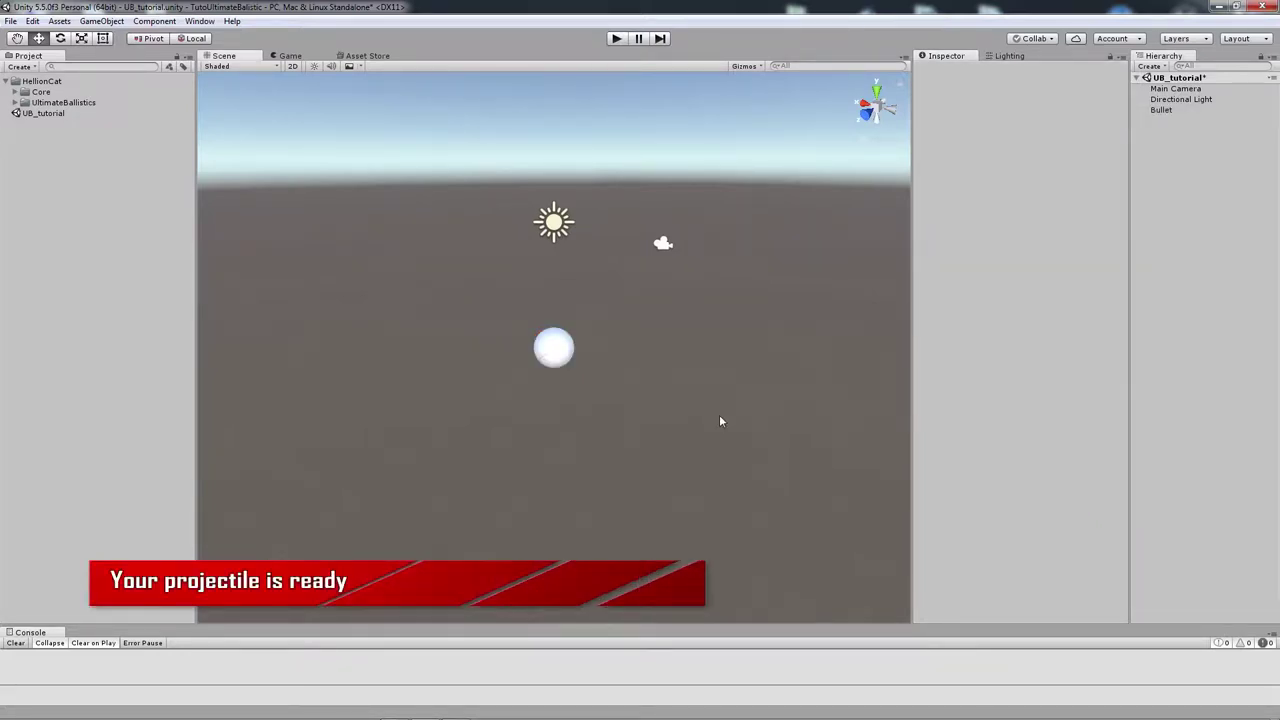
key(ctrl+s)
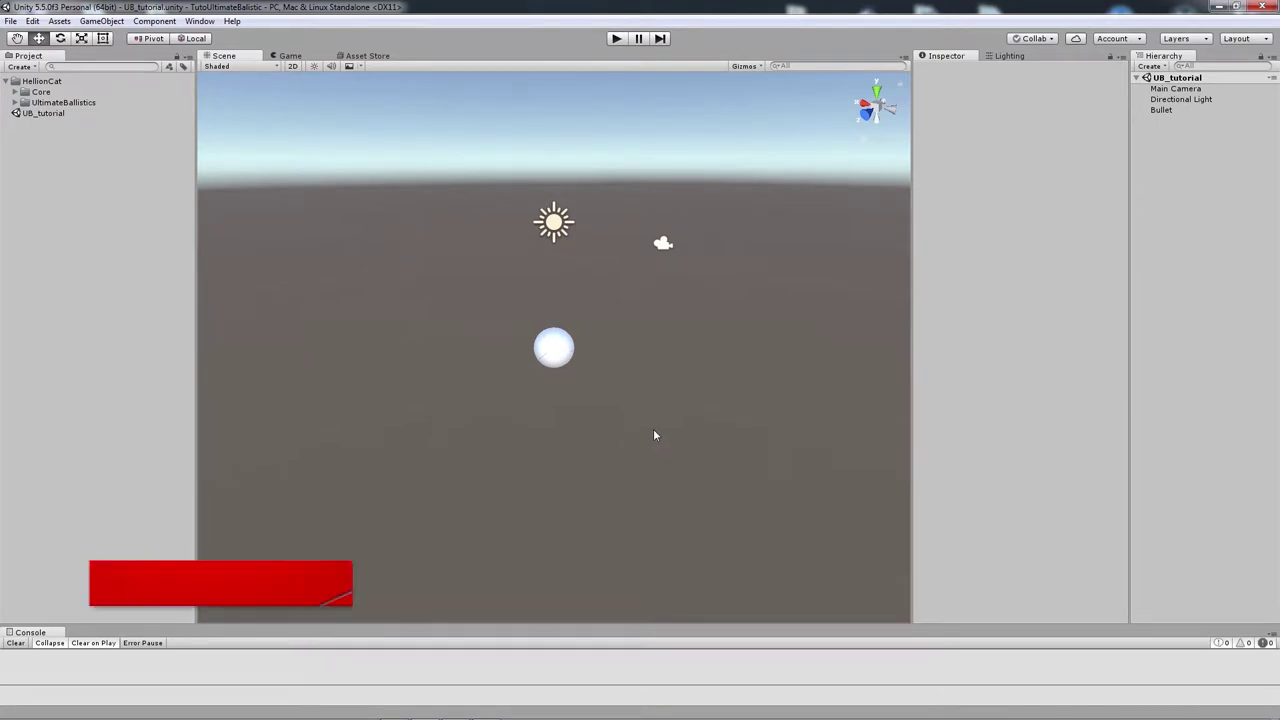
Step: Shift Bullet to about Z 2.21, then add a capsule raised to its left
click(555, 347)
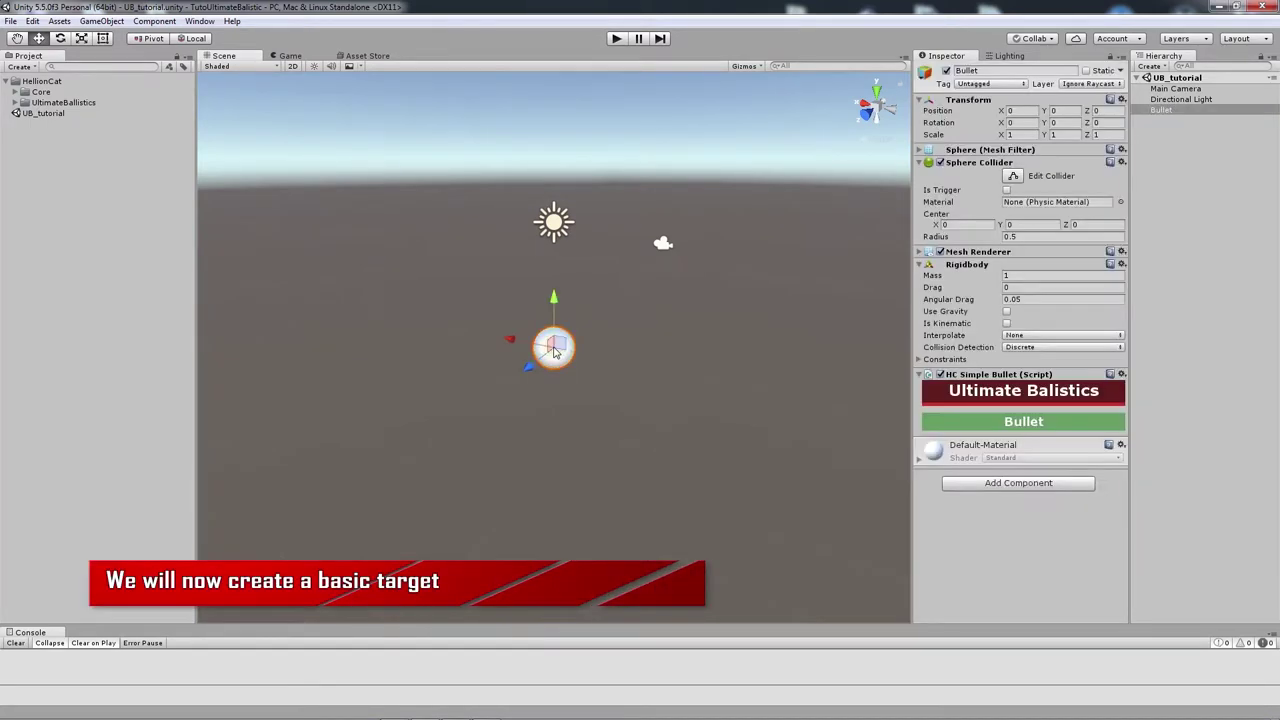
drag(538, 368, 519, 394)
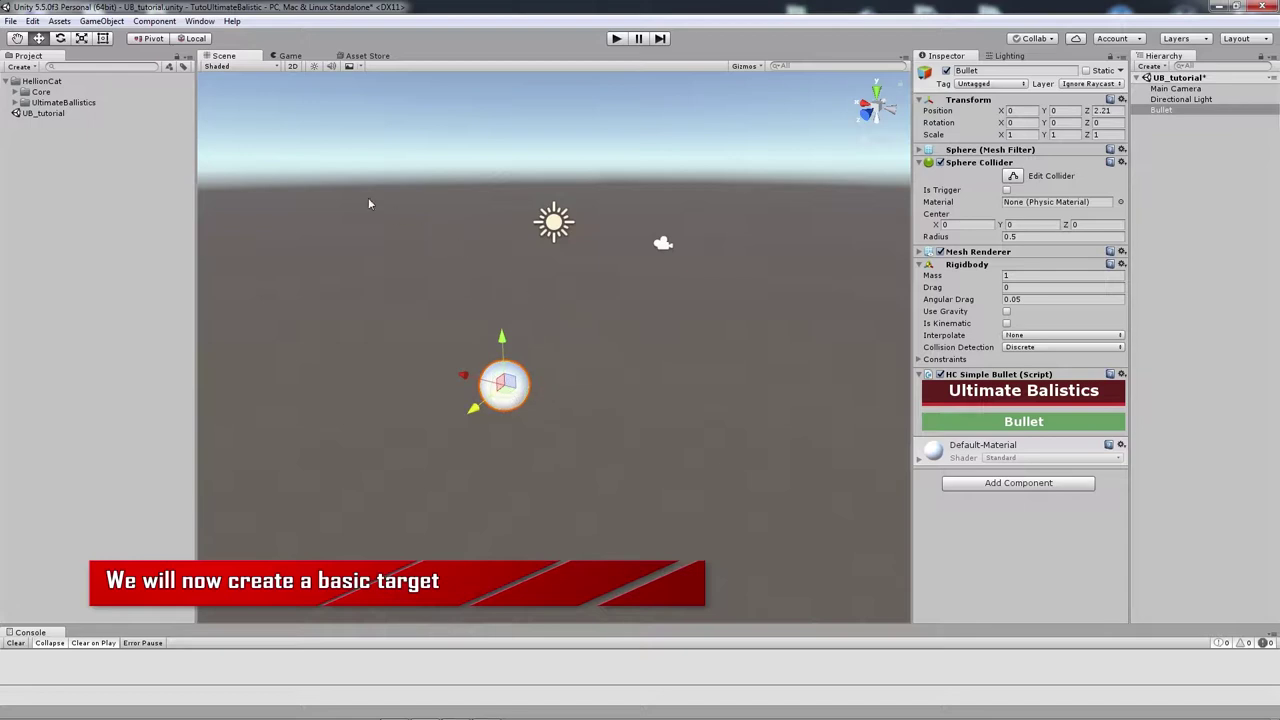
click(97, 22)
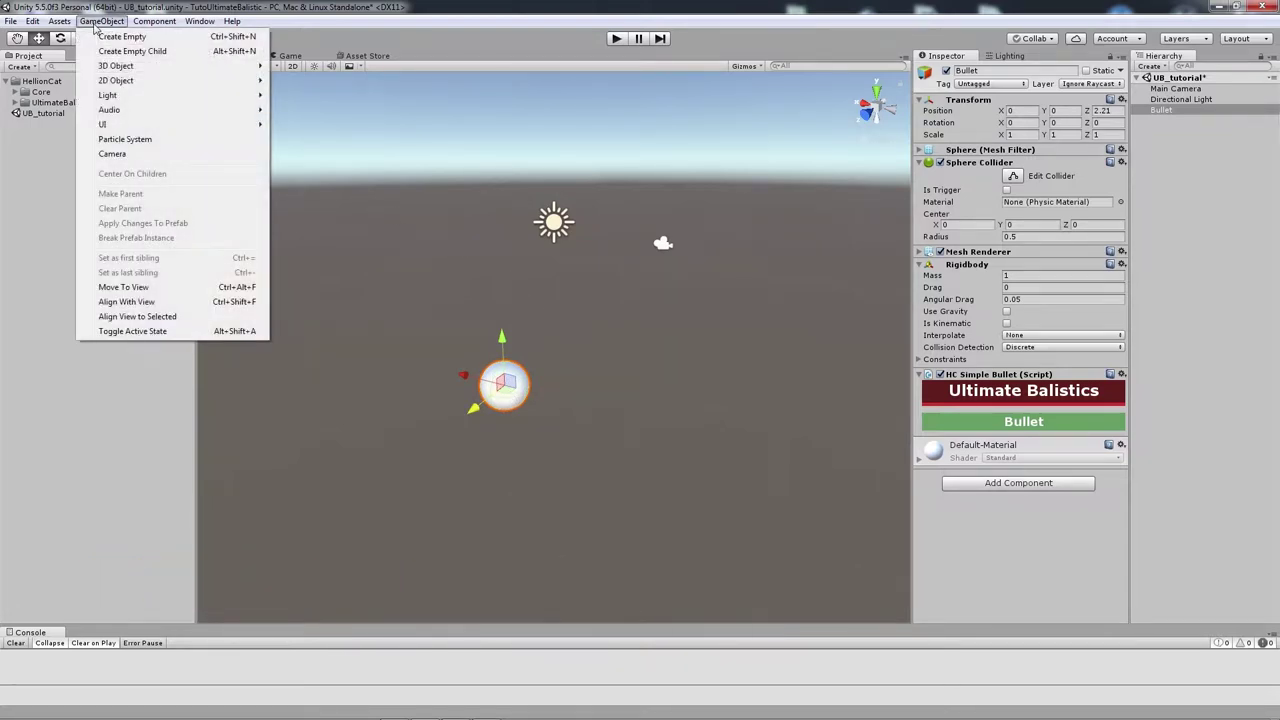
mouse_move(125, 66)
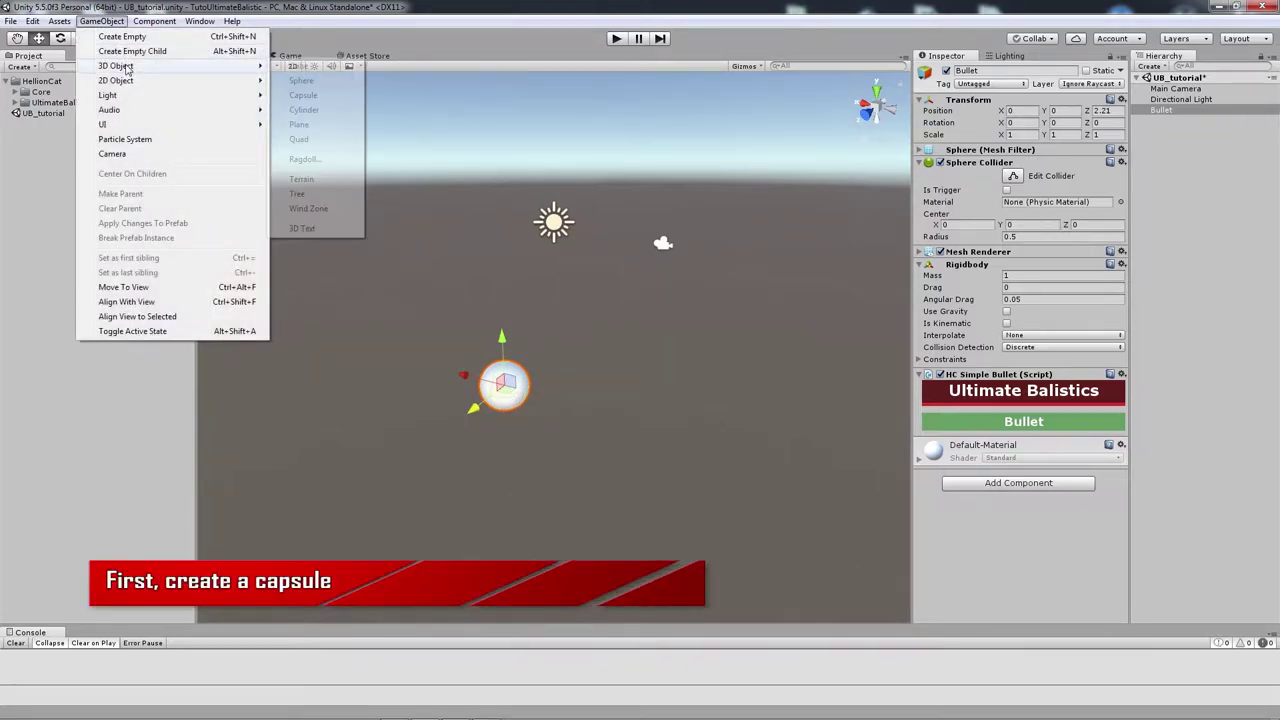
click(310, 95)
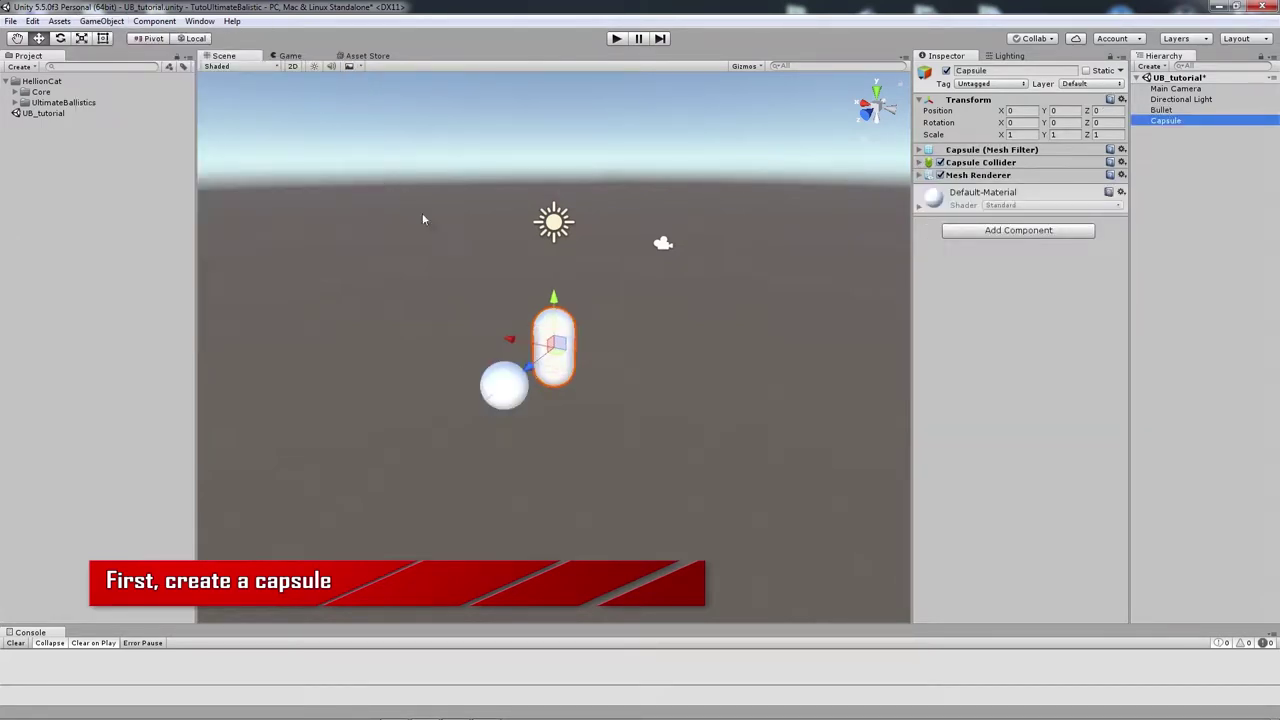
drag(509, 338, 190, 254)
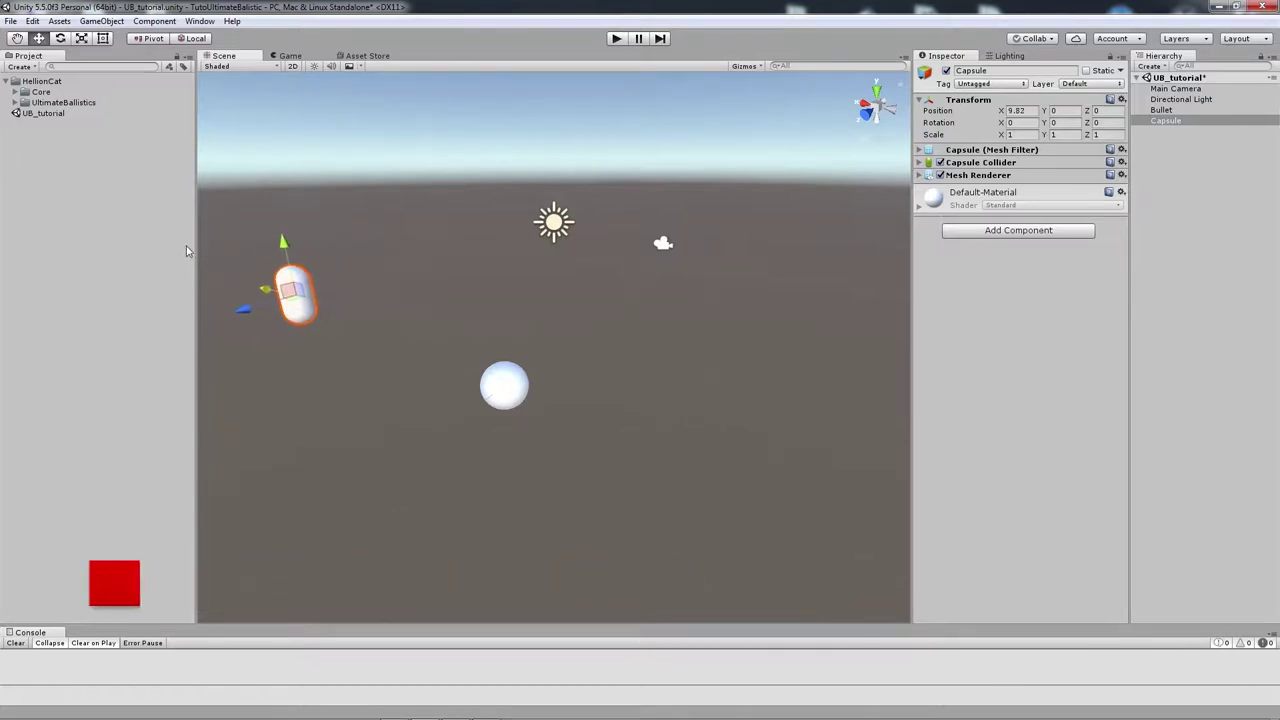
drag(290, 262, 293, 232)
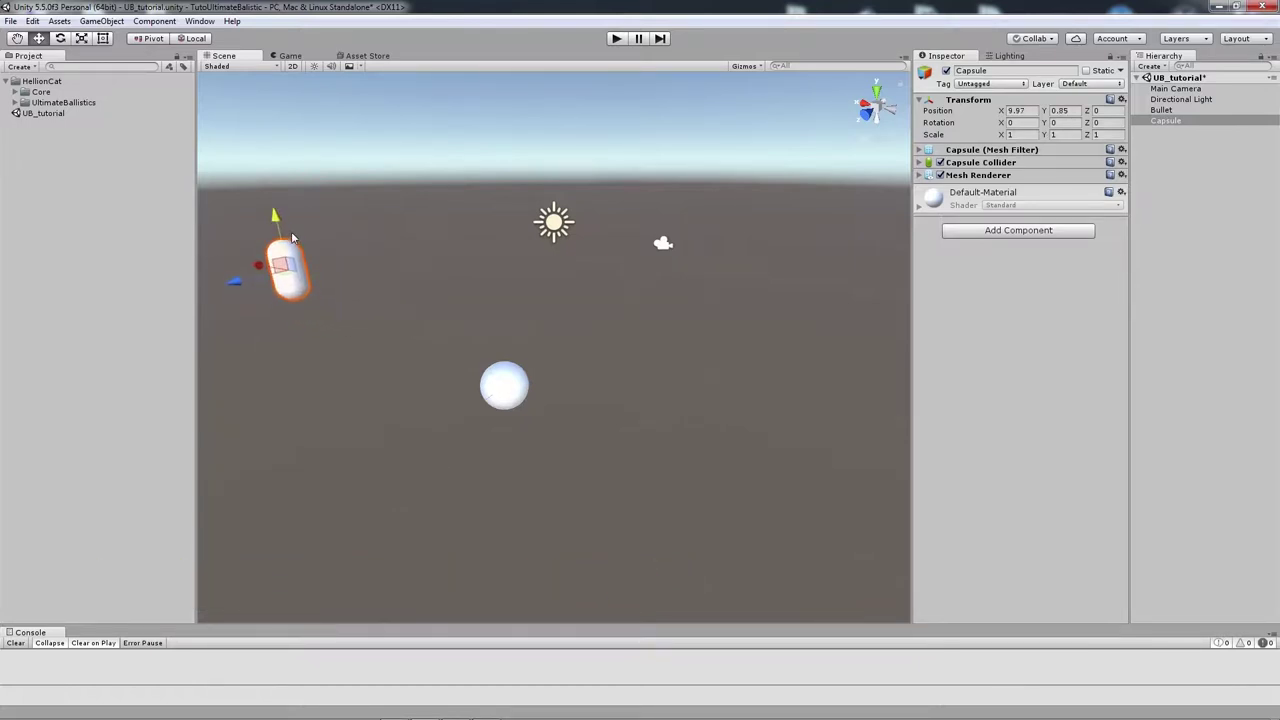
Step: Rename the capsule MyTarget and give it the Target tag
click(980, 71)
text(M)
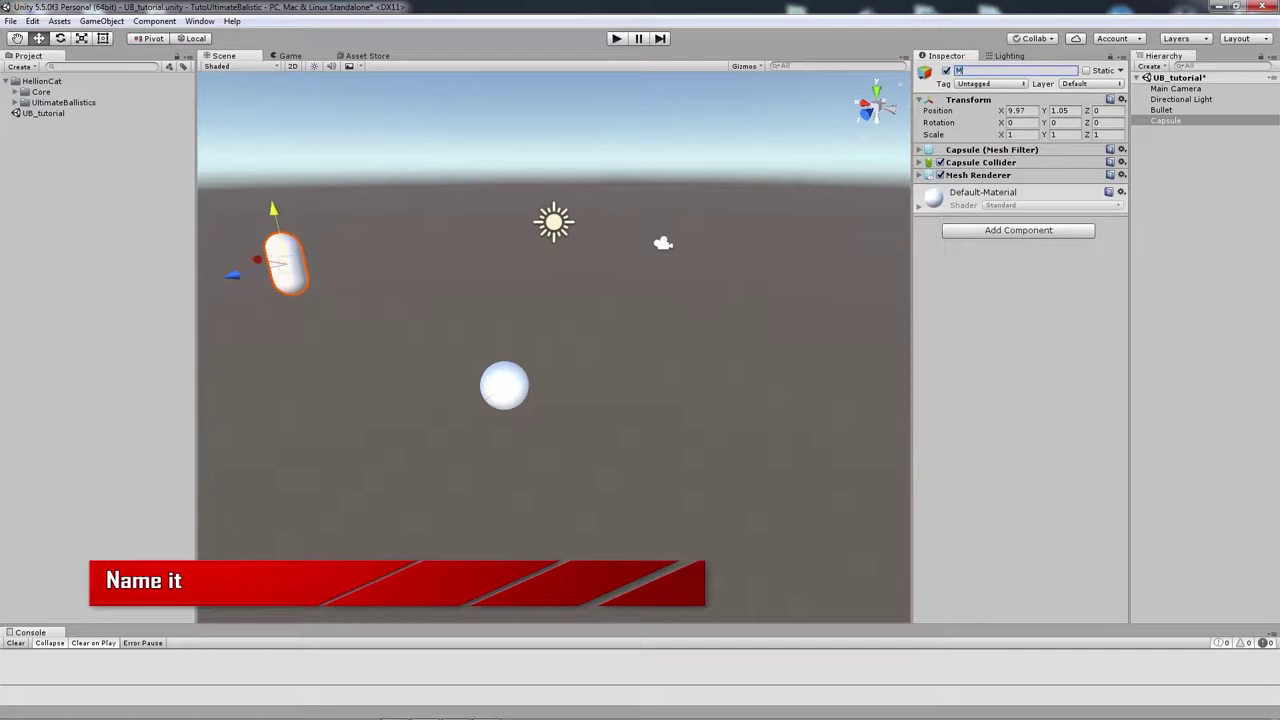
text(yTarget)
key(Return)
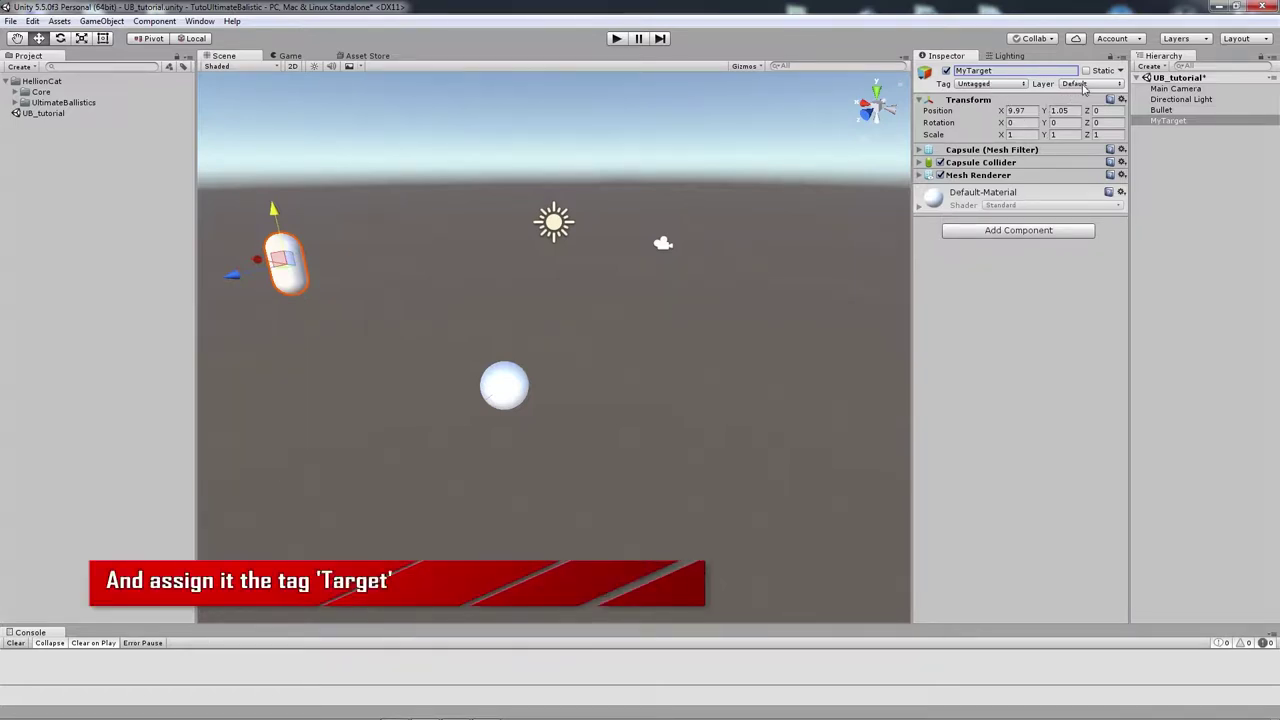
click(995, 85)
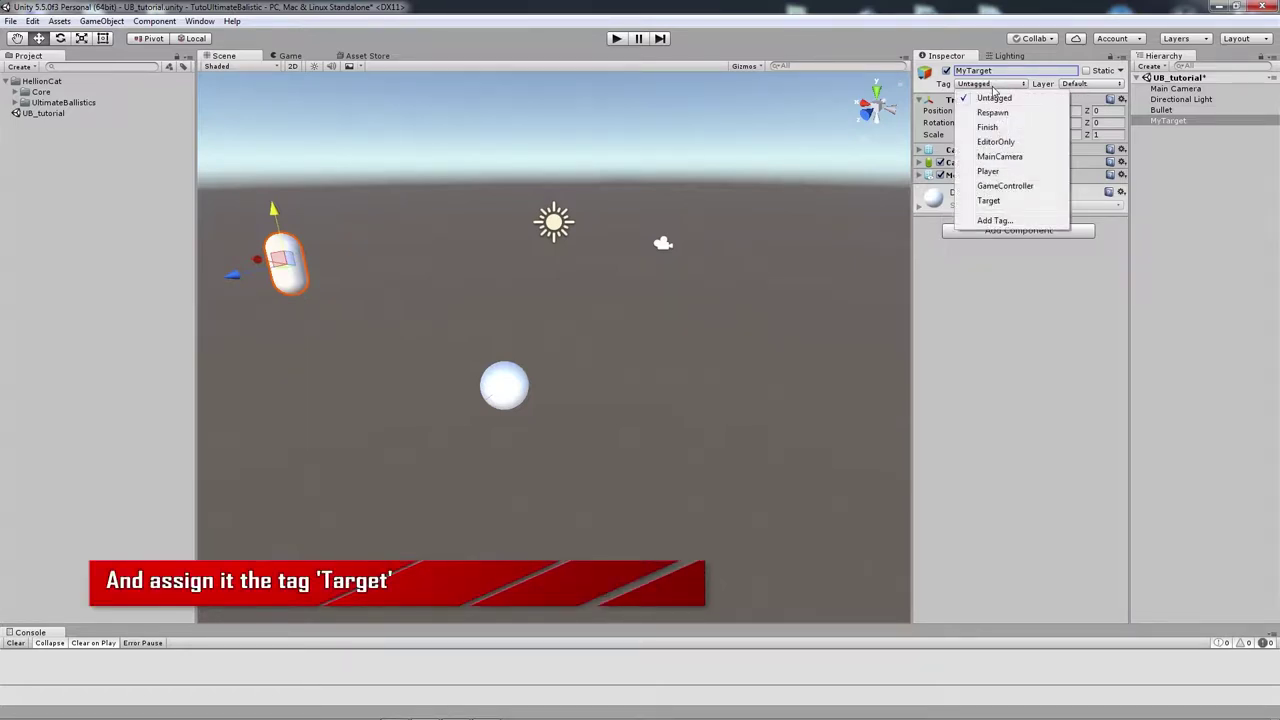
click(988, 200)
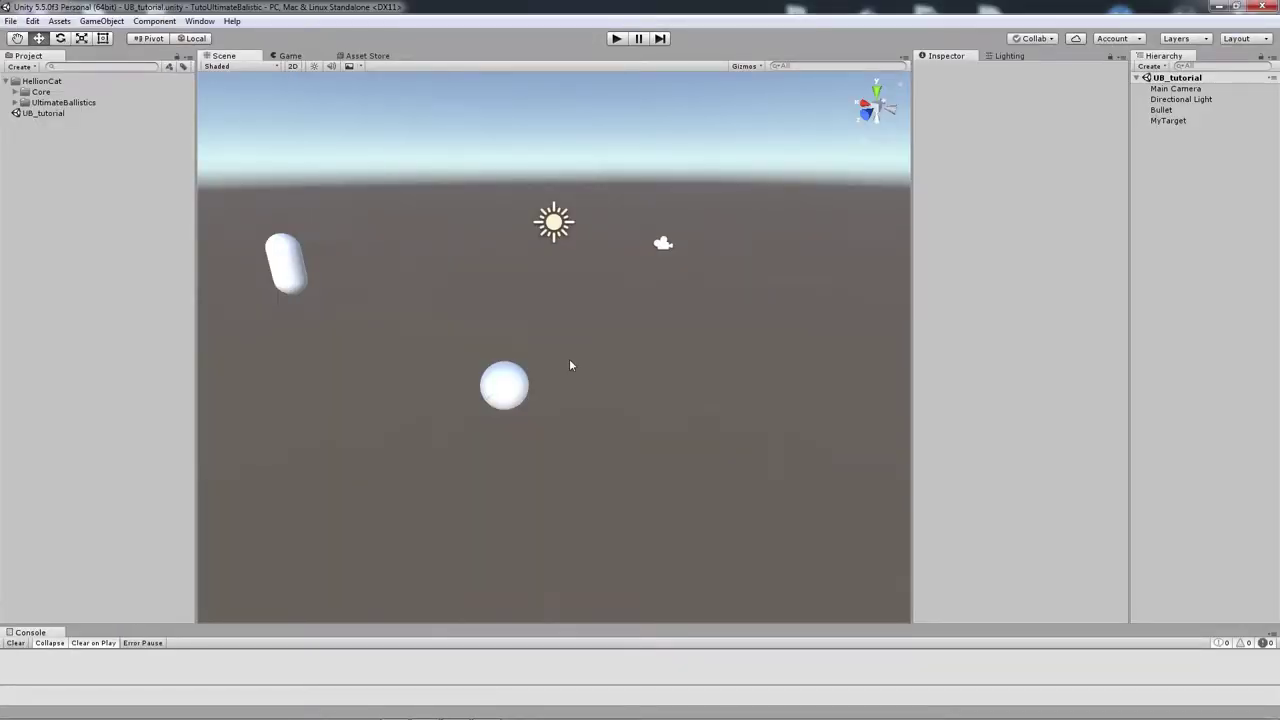
Step: Add a cube to the right of the sphere and name it Base
click(108, 21)
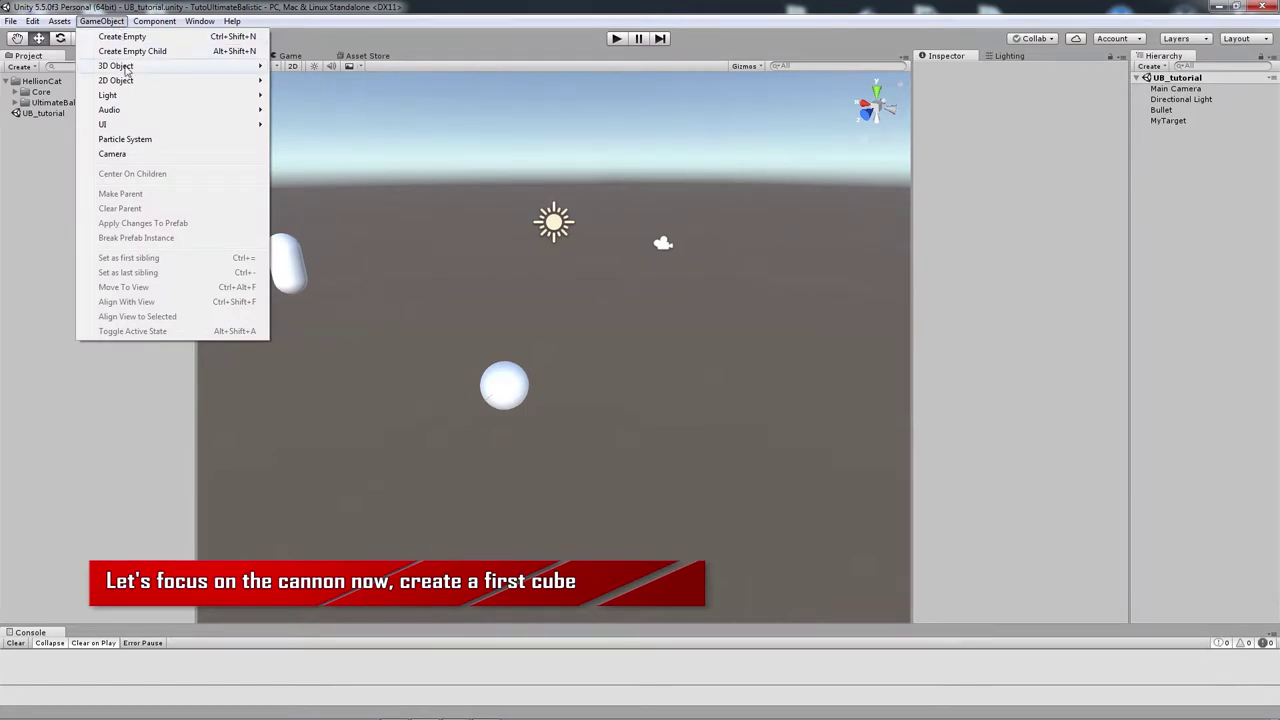
mouse_move(128, 67)
click(305, 68)
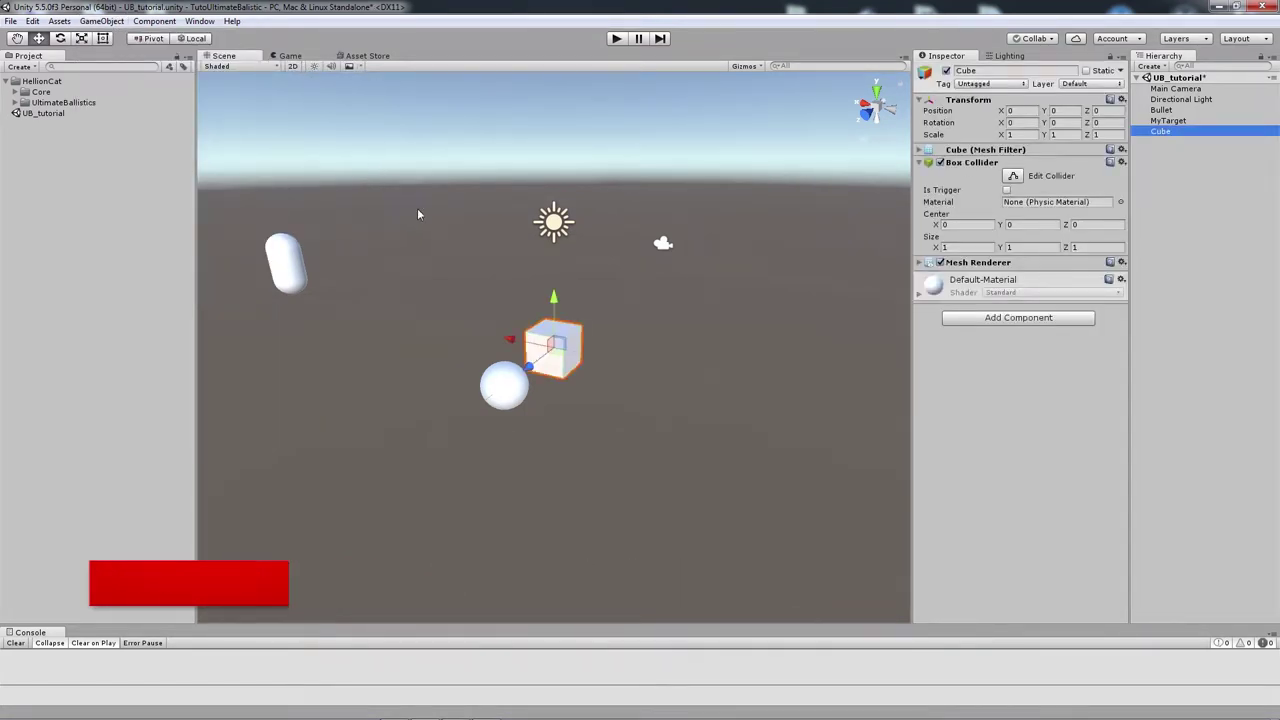
drag(513, 341, 588, 351)
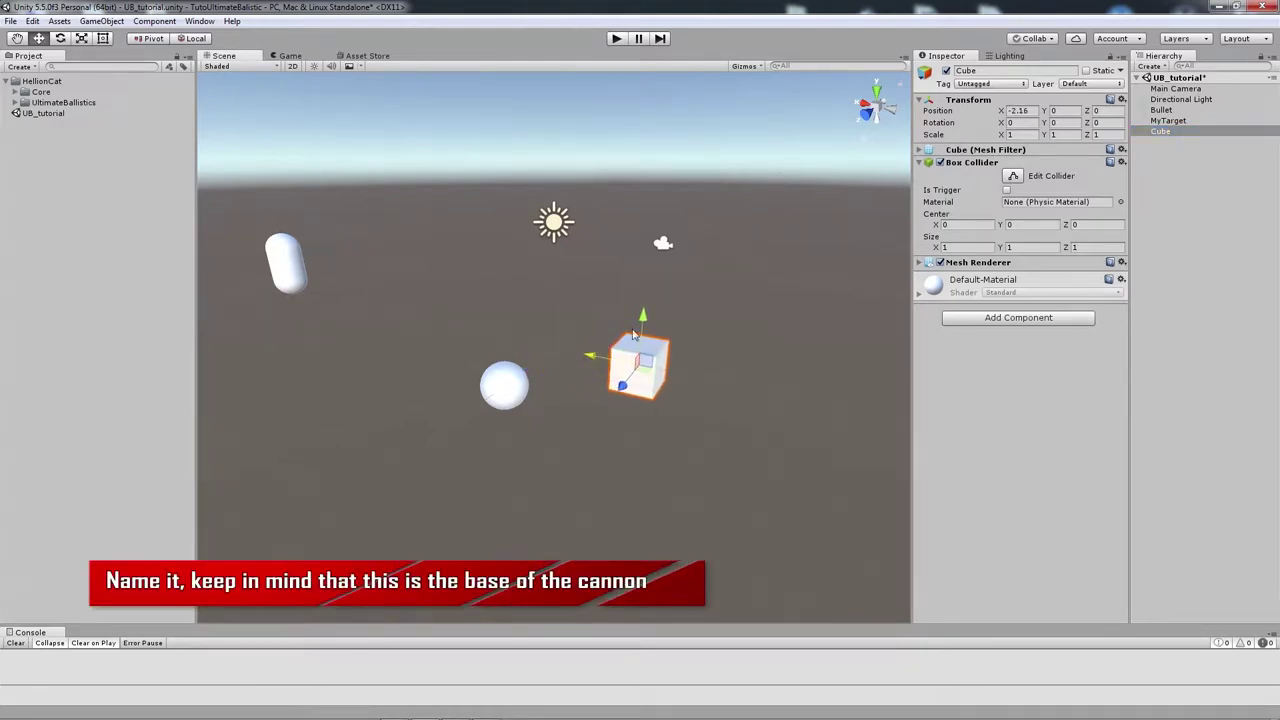
click(1012, 71)
text(Base)
Step: Put Base on the Ignore Raycast layer and remove its Box Collider
click(1080, 86)
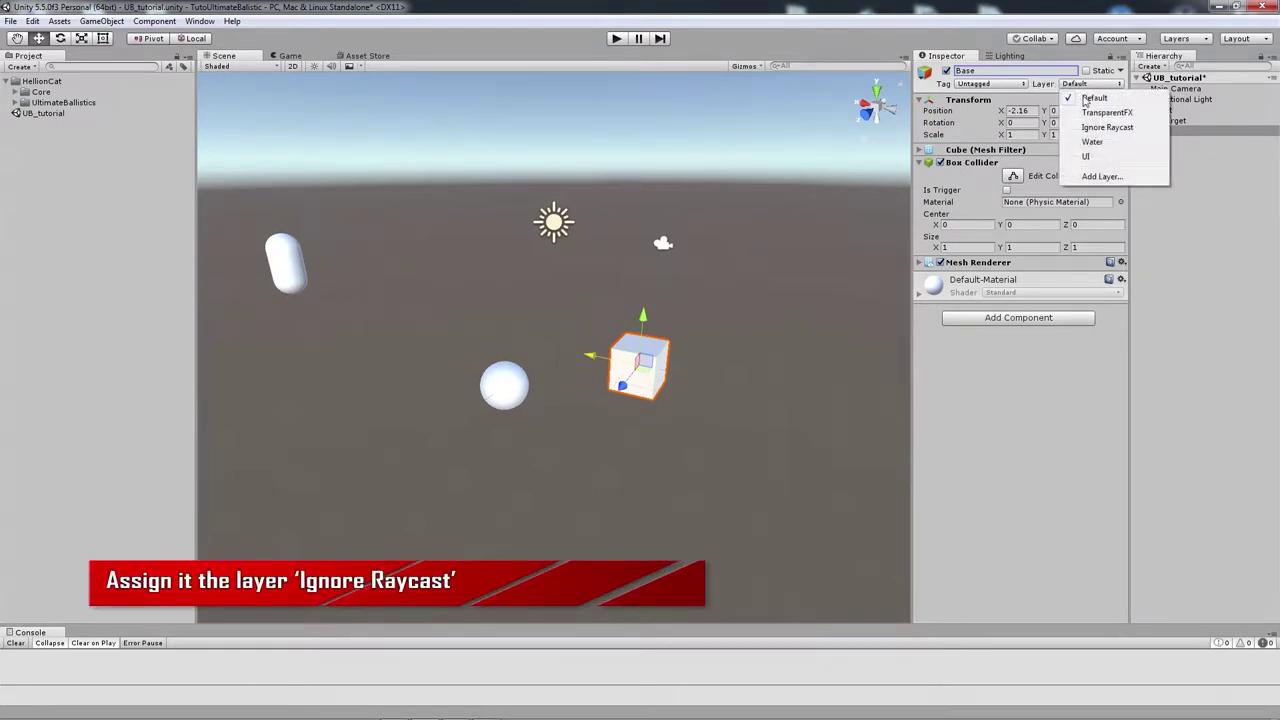
click(1094, 127)
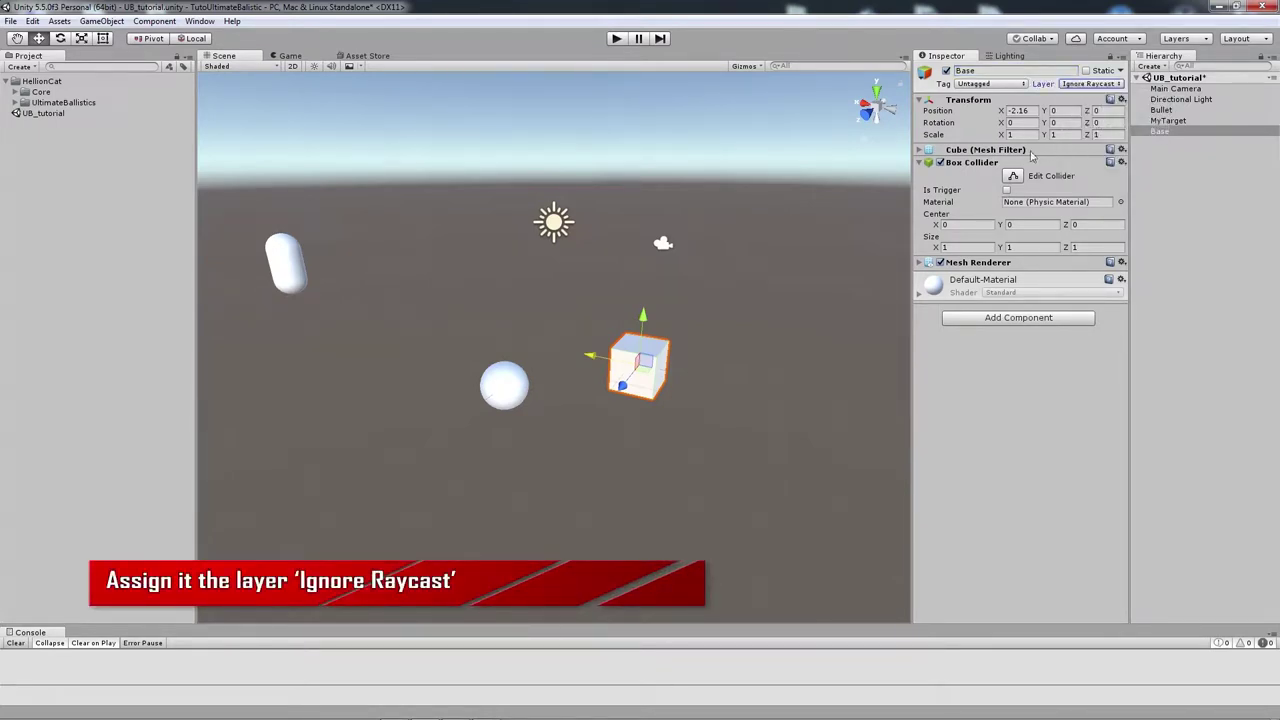
right_click(970, 164)
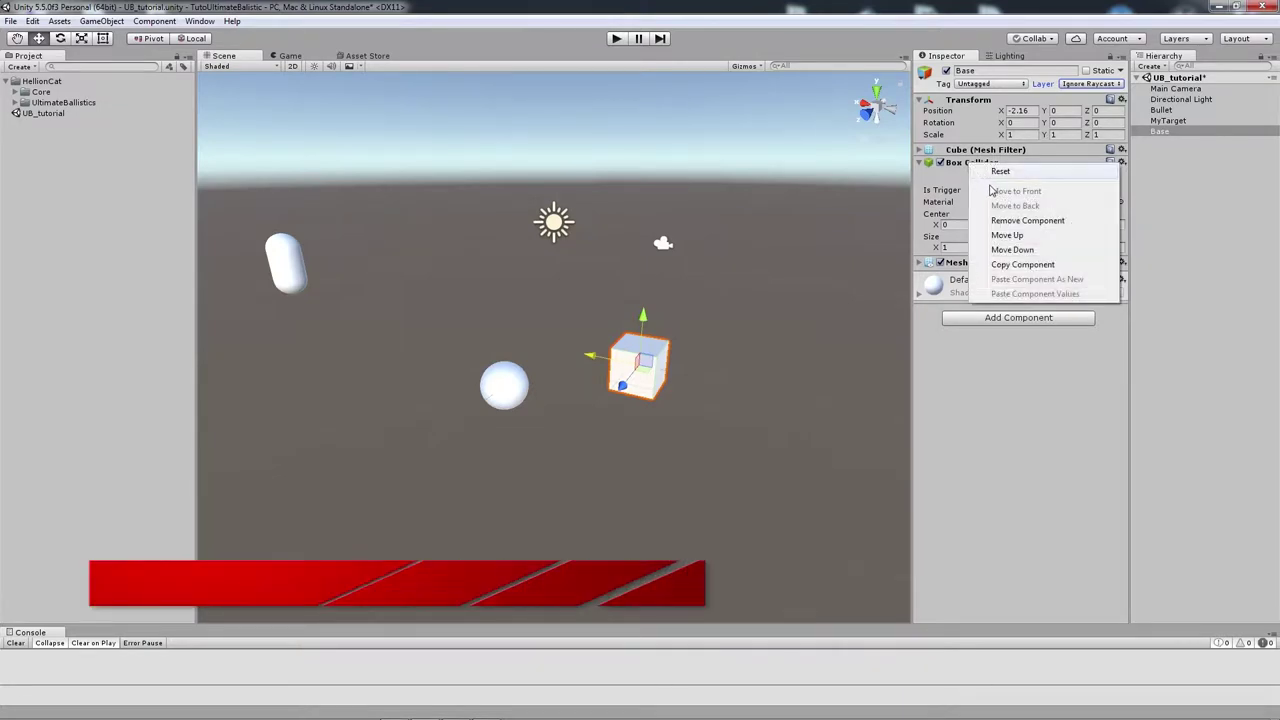
click(1027, 220)
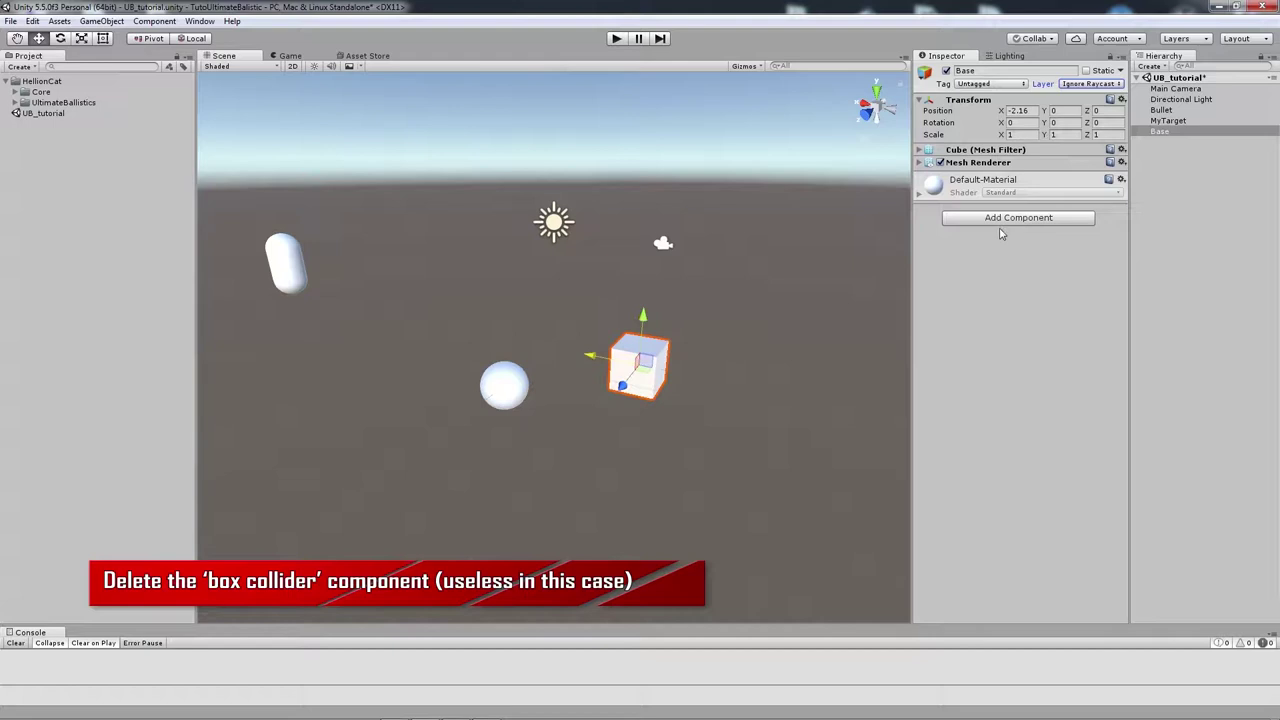
click(728, 372)
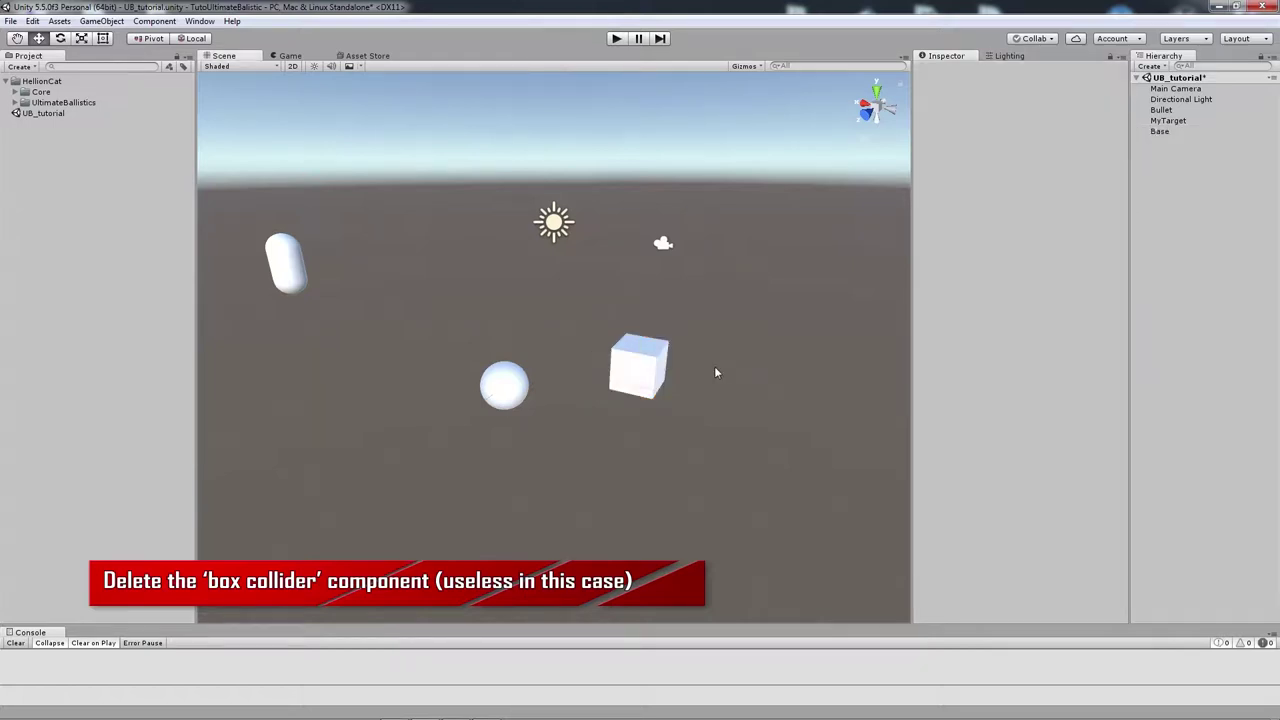
Step: Duplicate the Base cube and lift the copy above it
click(641, 369)
key(ctrl+d)
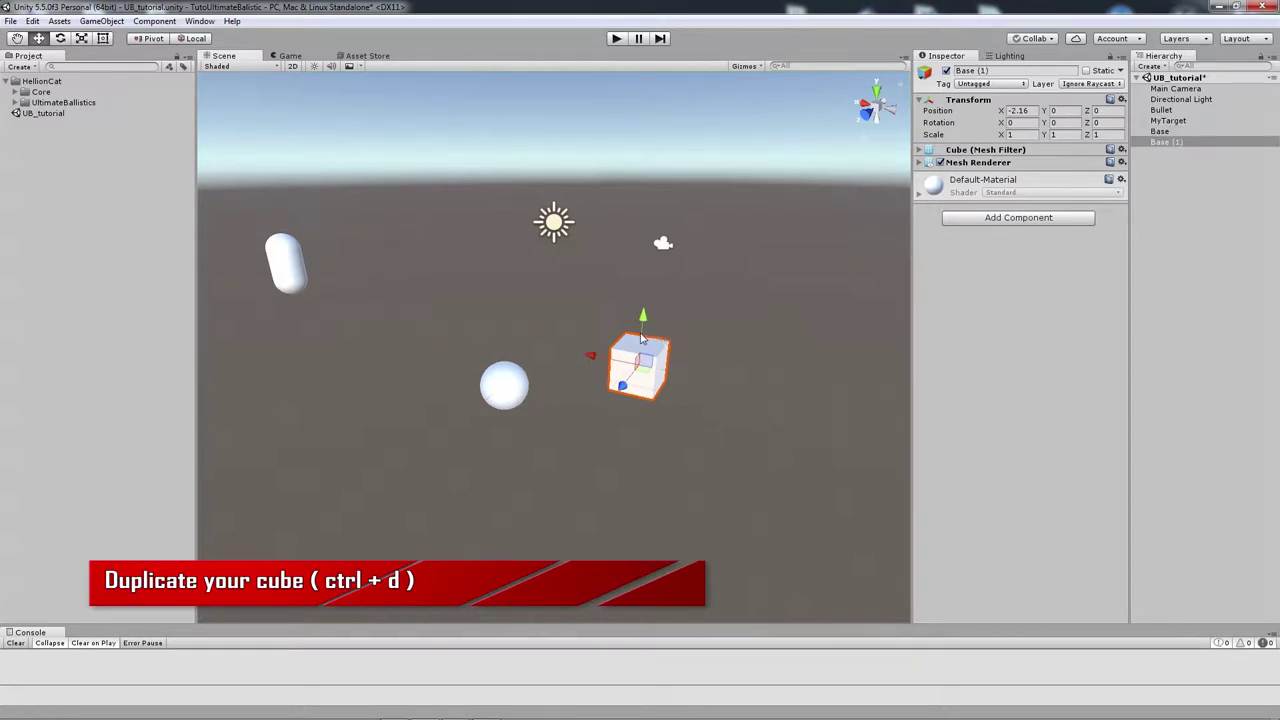
drag(642, 340, 656, 289)
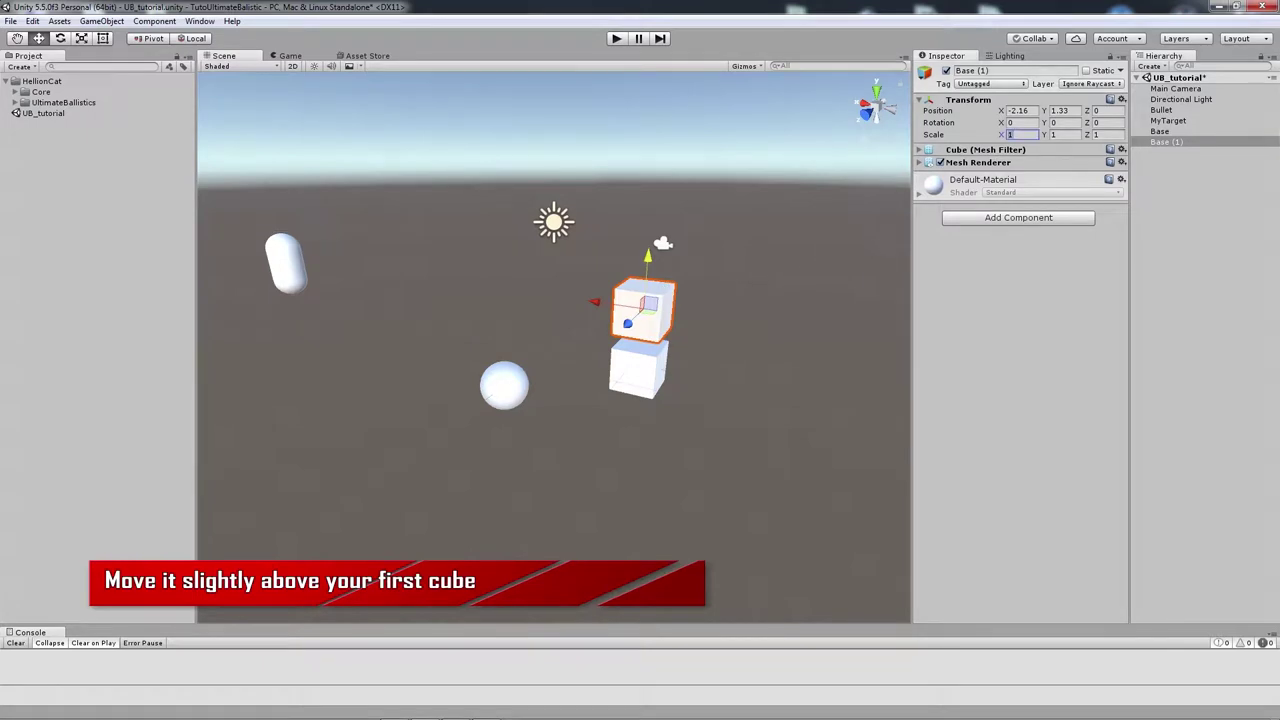
Step: Scale the copy to 3, 0.5, 0.5 and rename it Barrel
text(3)
key(Tab)
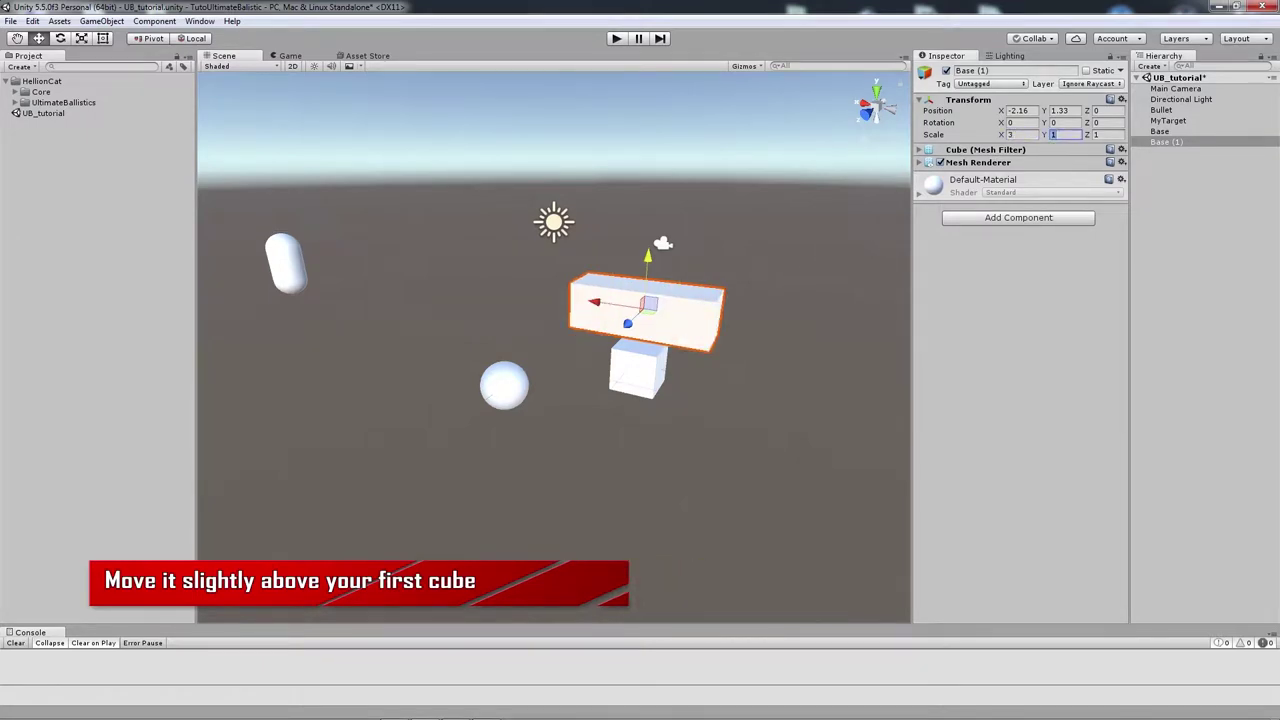
text(.5)
key(Tab)
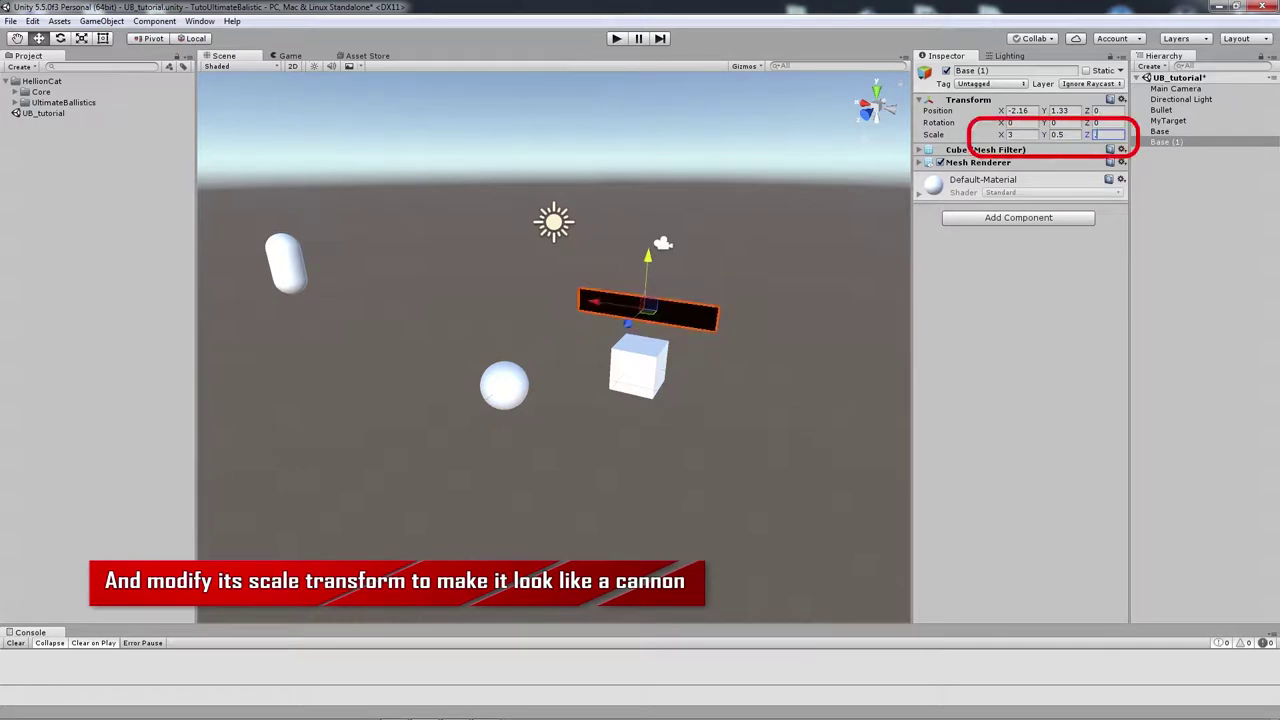
text(.5)
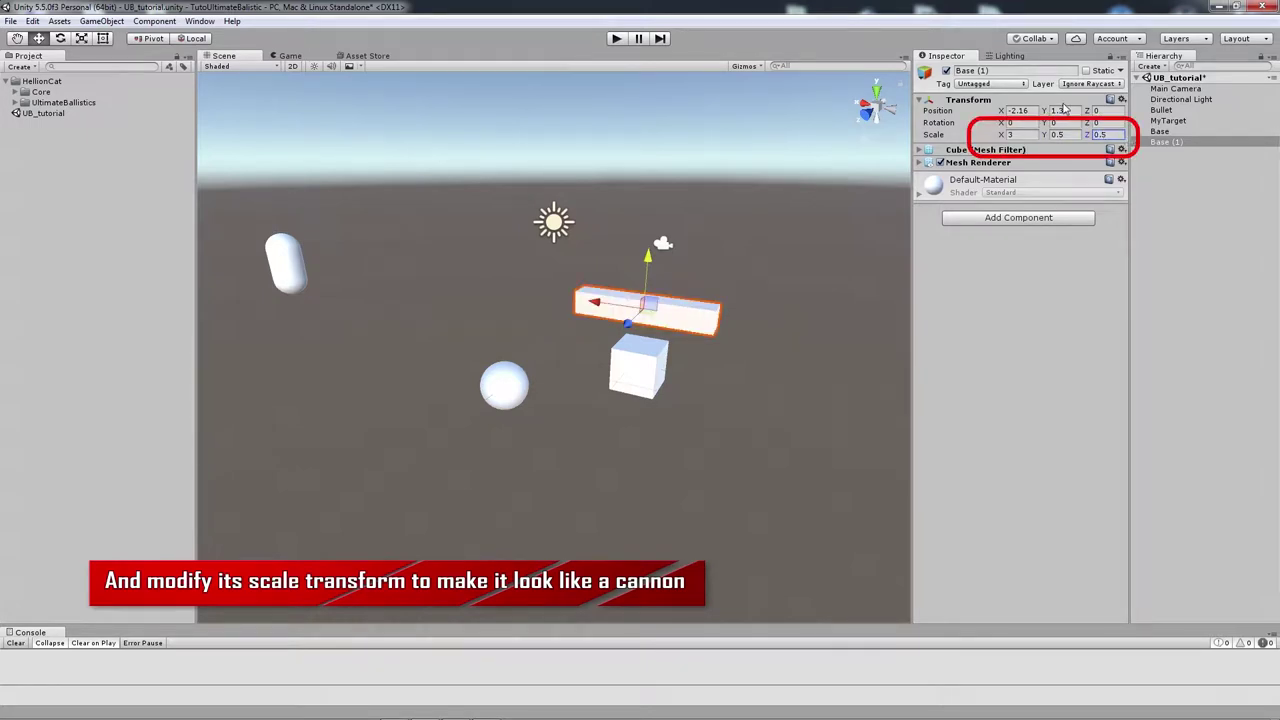
key(Tab)
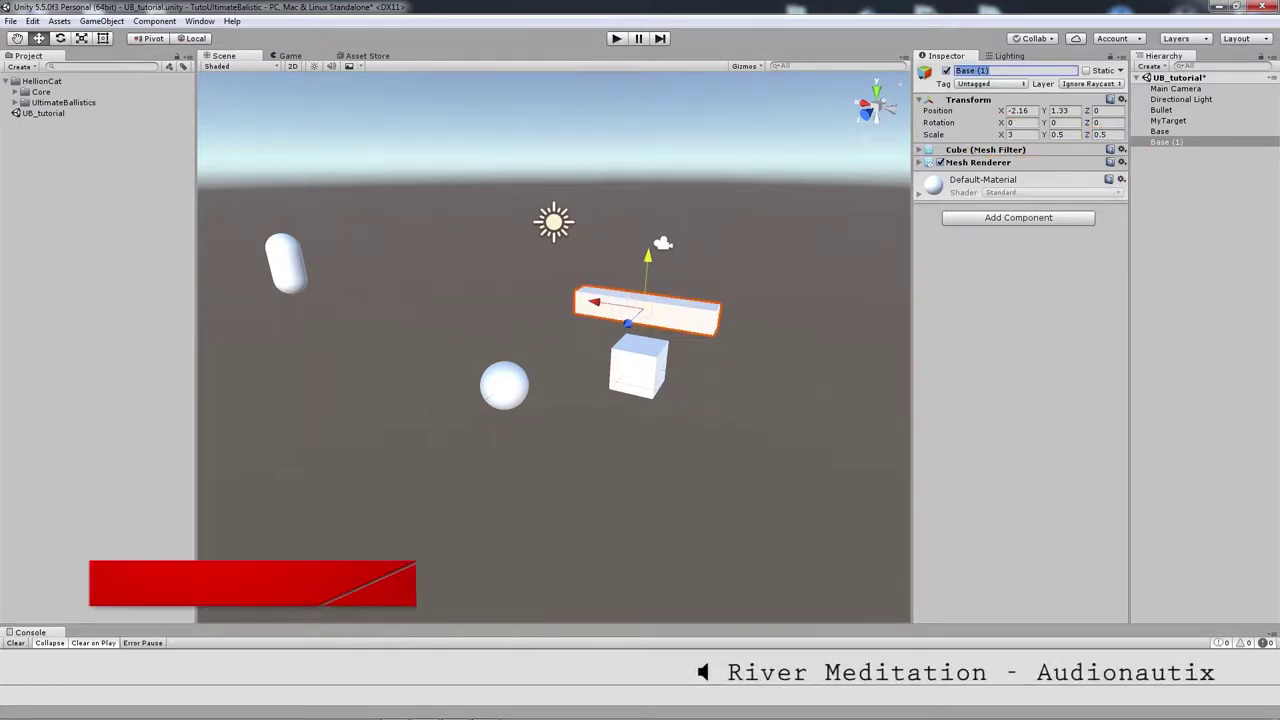
text(Barrel)
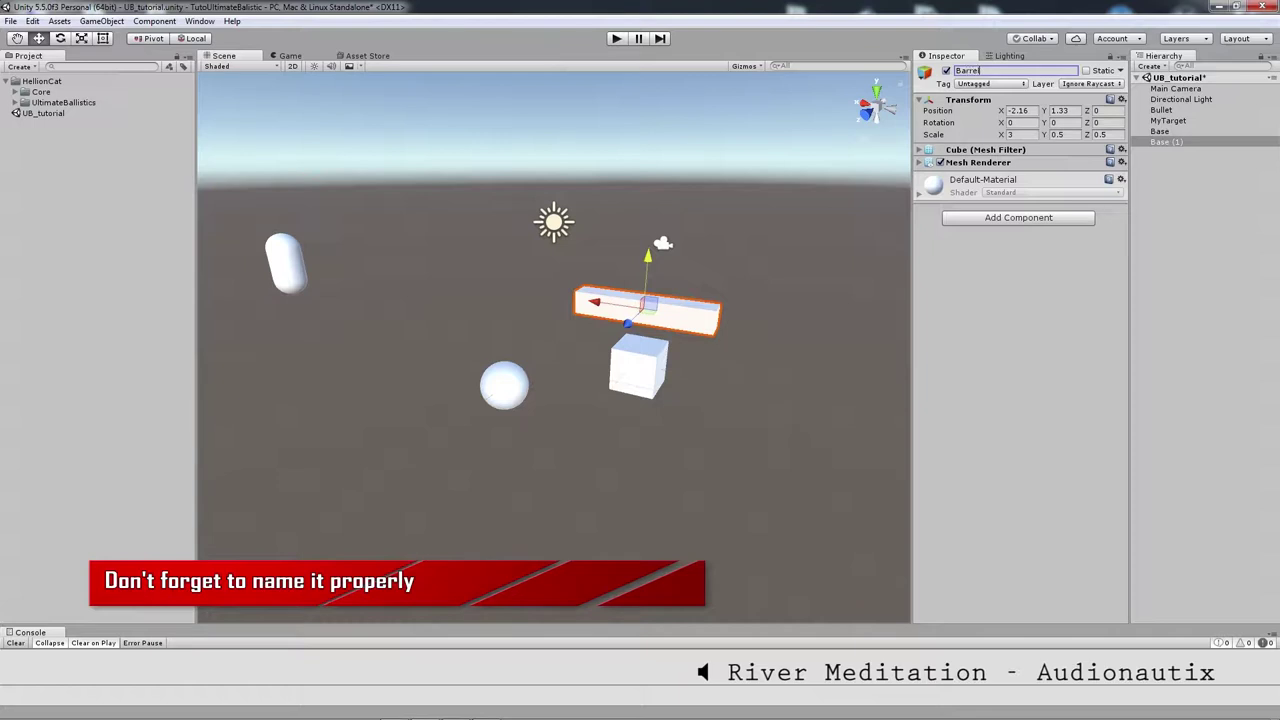
key(Return)
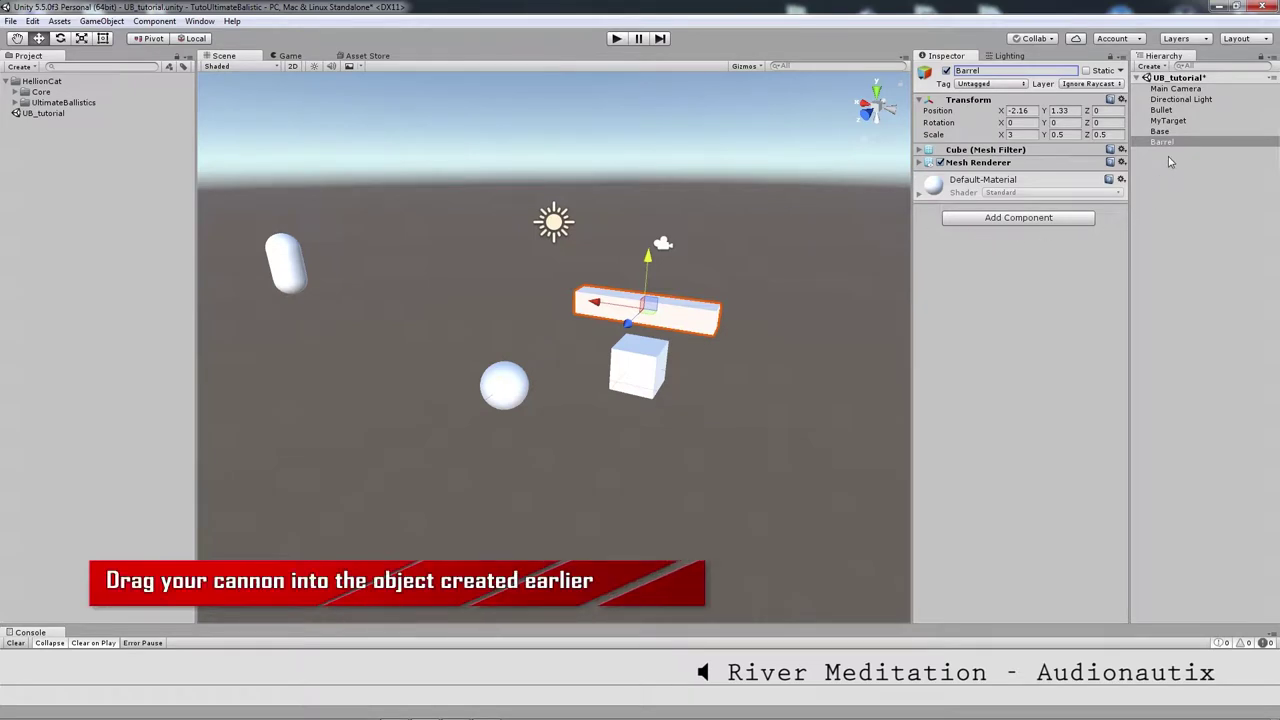
Step: Nest Barrel under Base, attach HC Cannon Free 3D to Base, and drop Barrel into its Barrel slot
drag(1163, 143, 1166, 134)
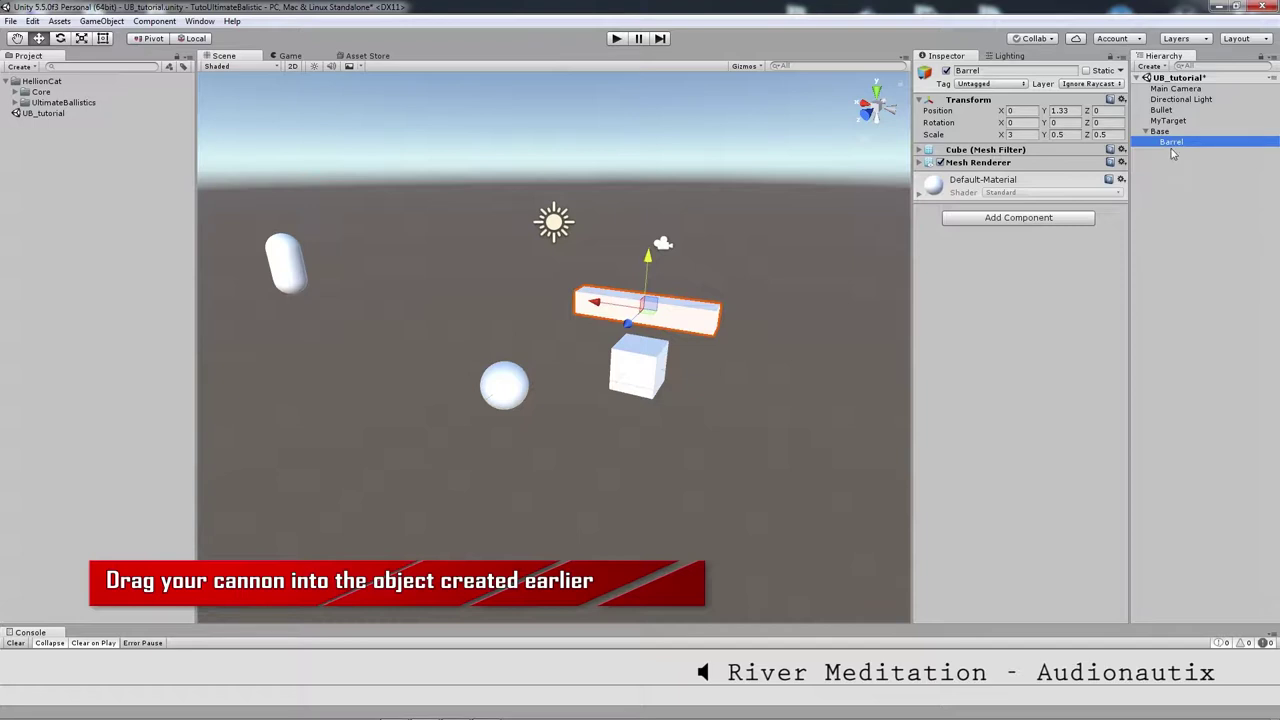
click(1162, 132)
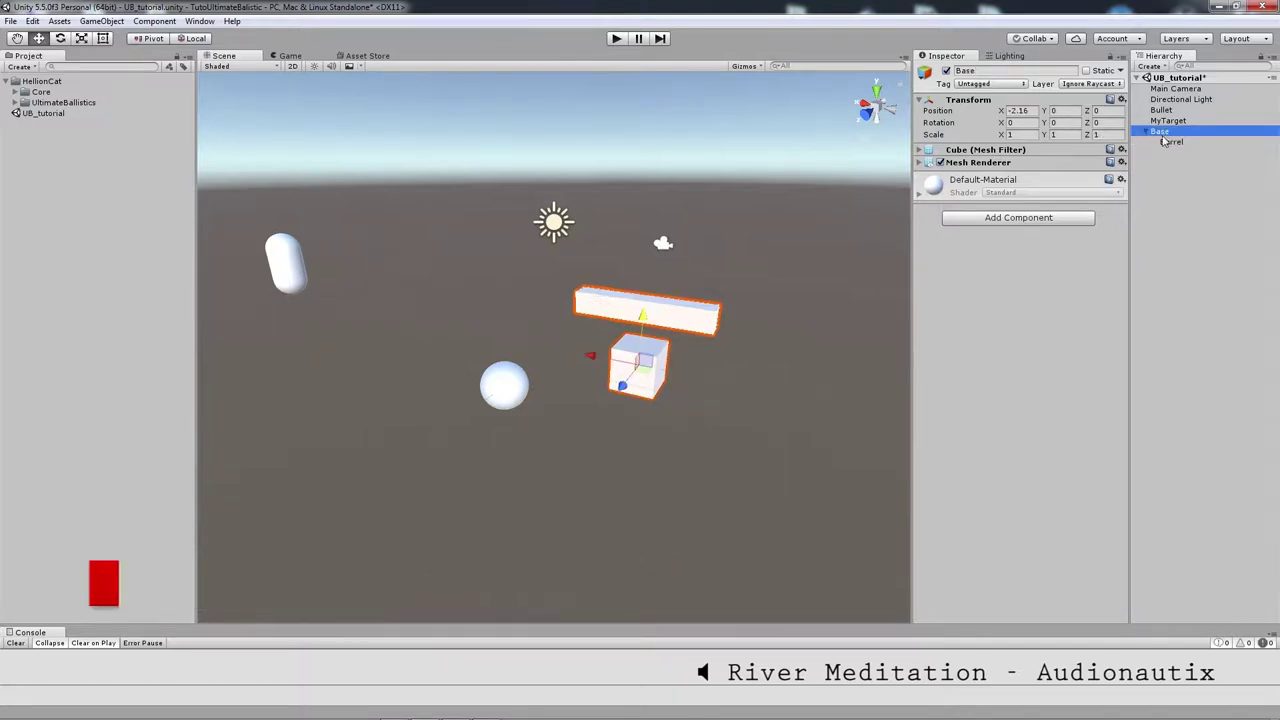
click(1058, 219)
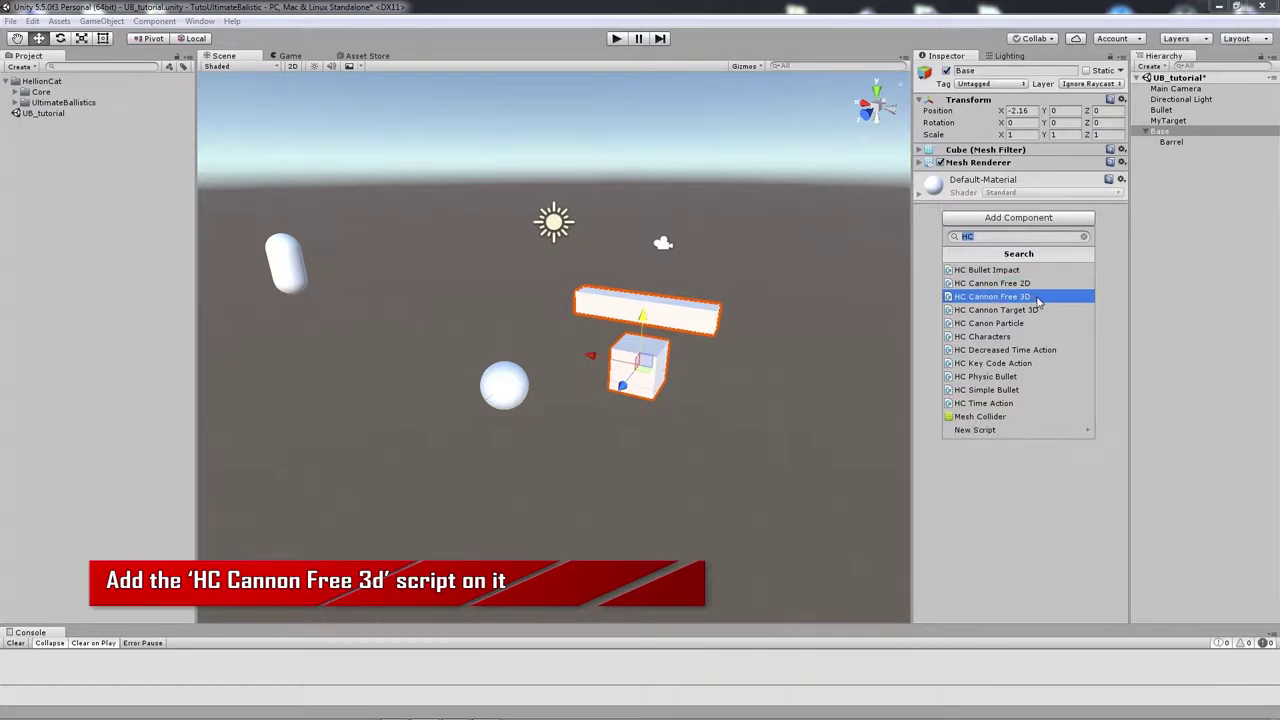
click(1037, 299)
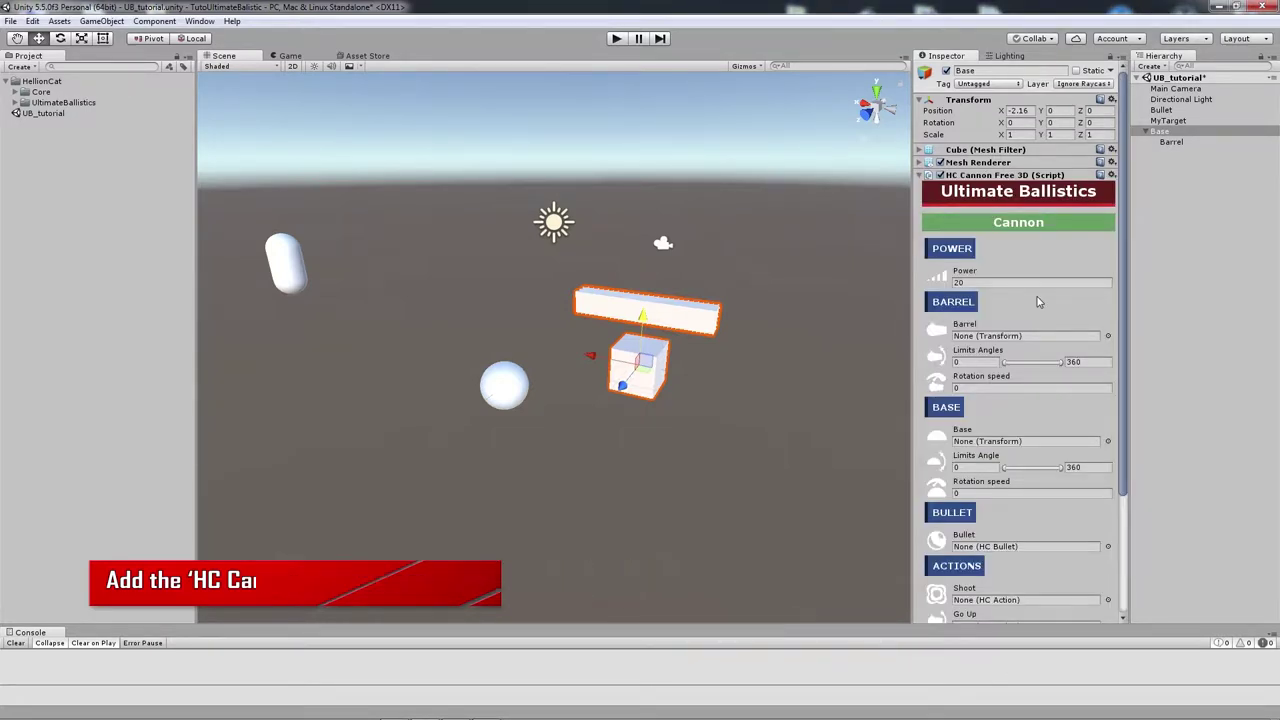
click(1180, 146)
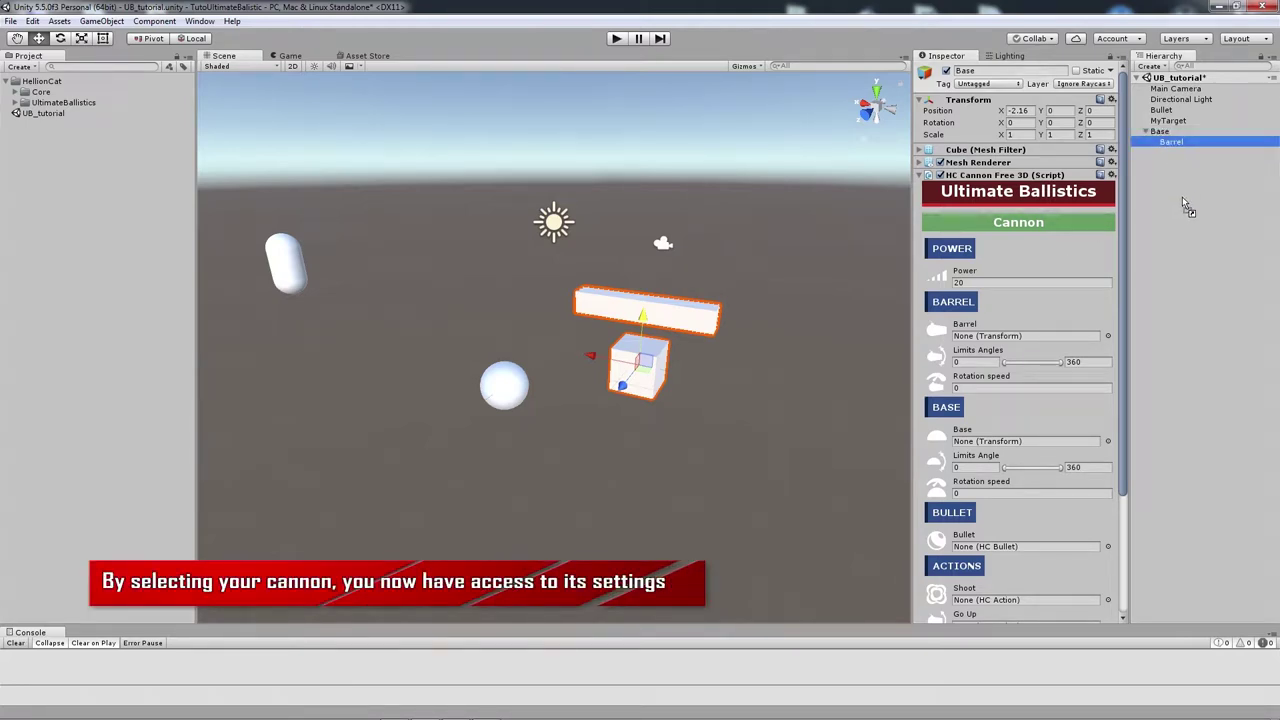
drag(1185, 205, 980, 341)
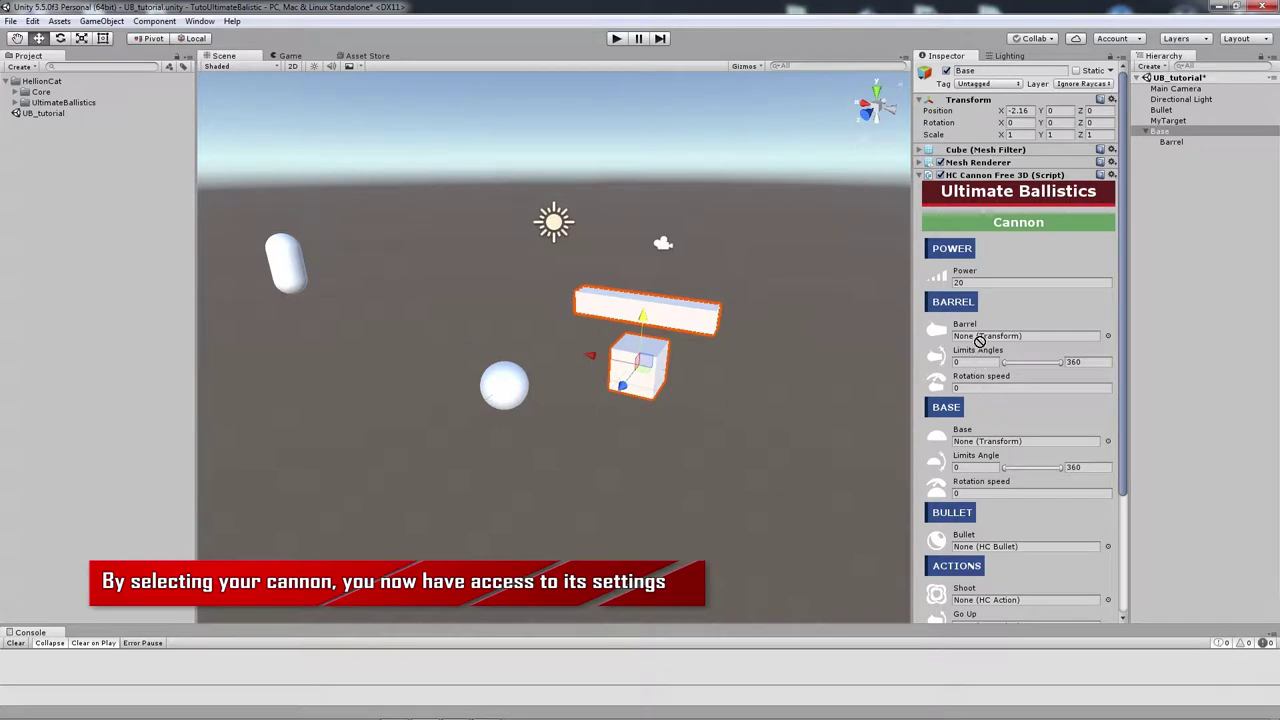
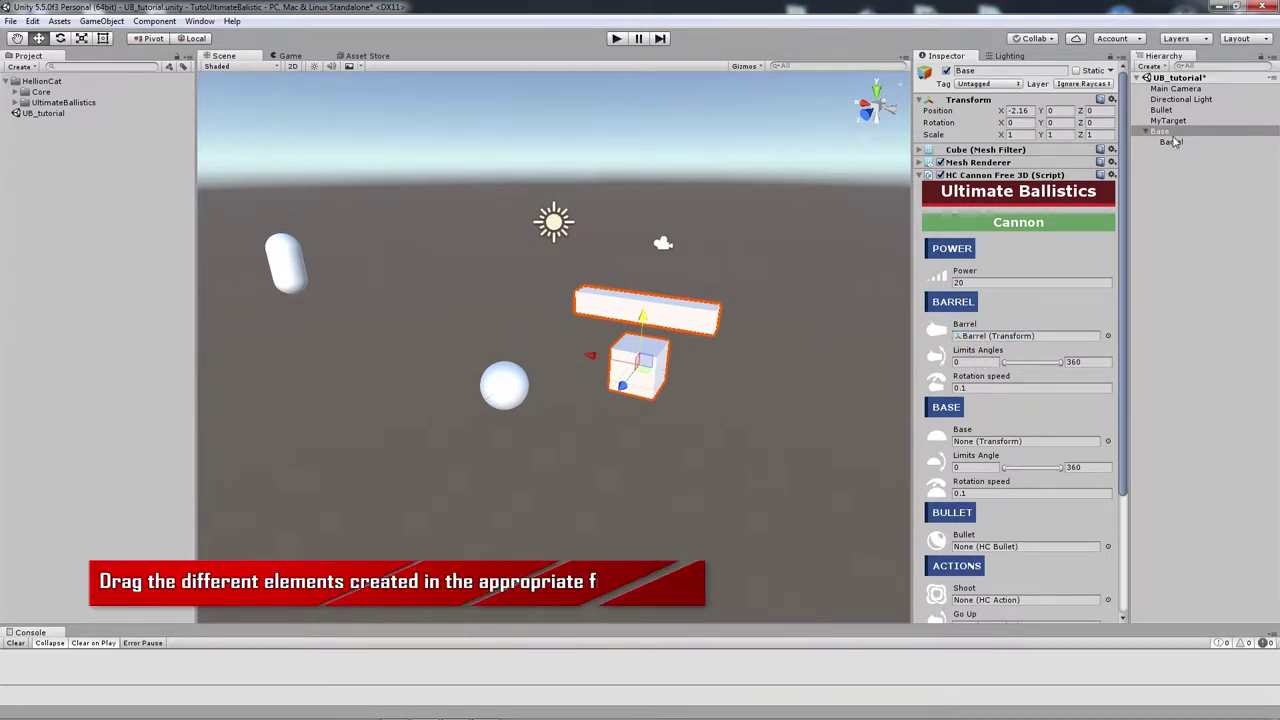
Step: Assign Base and Bullet to the Base and Bullet fields of the HC Cannon Free 3D script
drag(1160, 132, 991, 494)
drag(991, 494, 992, 440)
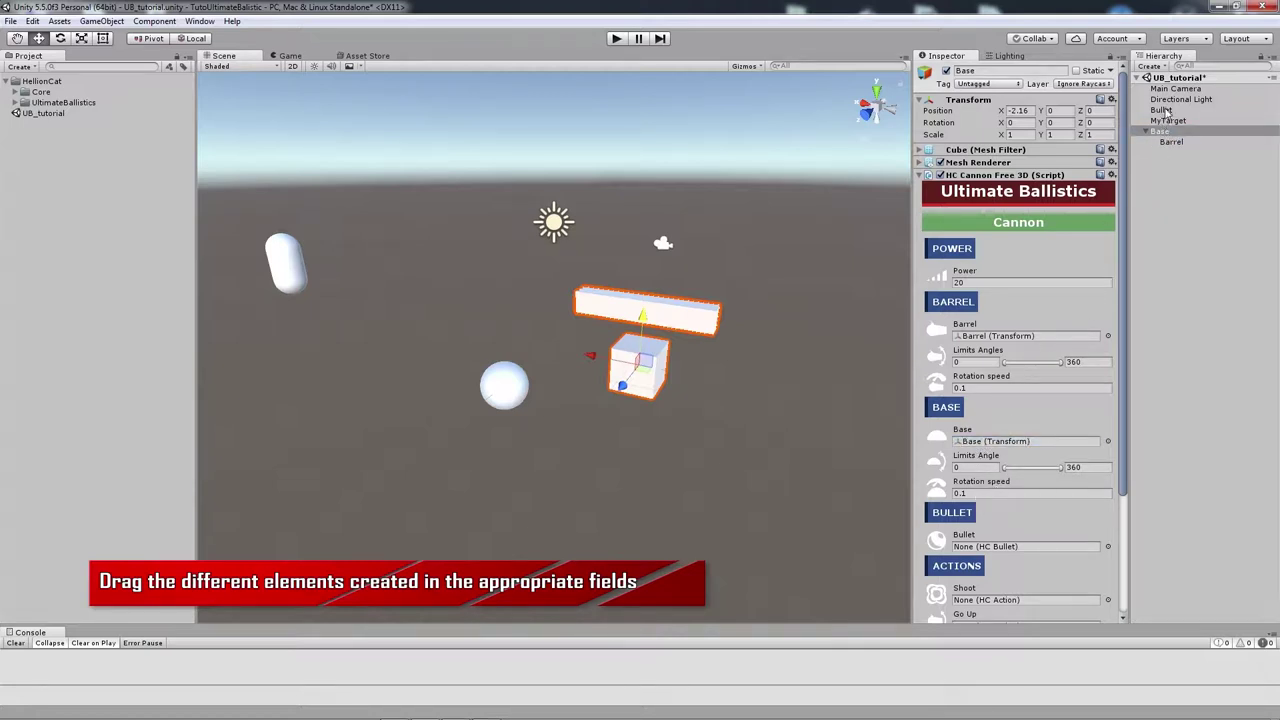
drag(1161, 110, 995, 547)
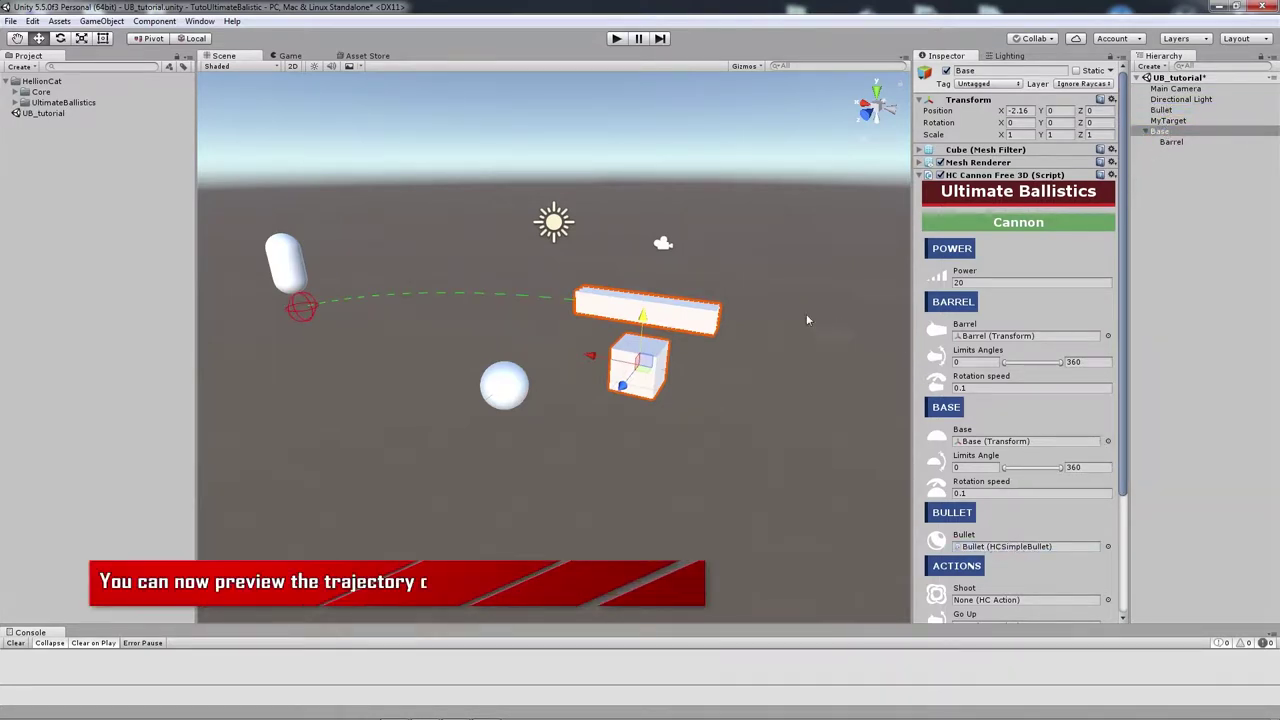
Step: Rotate the Barrel to a Z rotation of 0.949 so the trajectory reaches the capsule
click(711, 317)
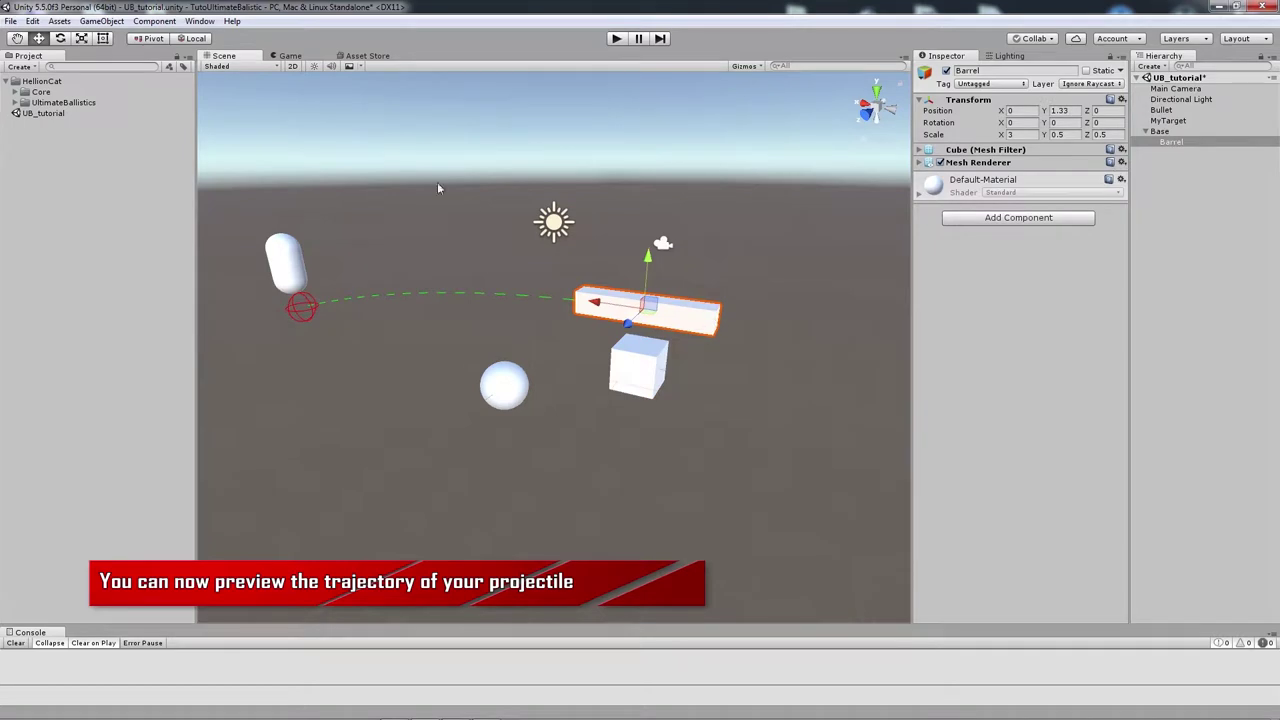
click(64, 41)
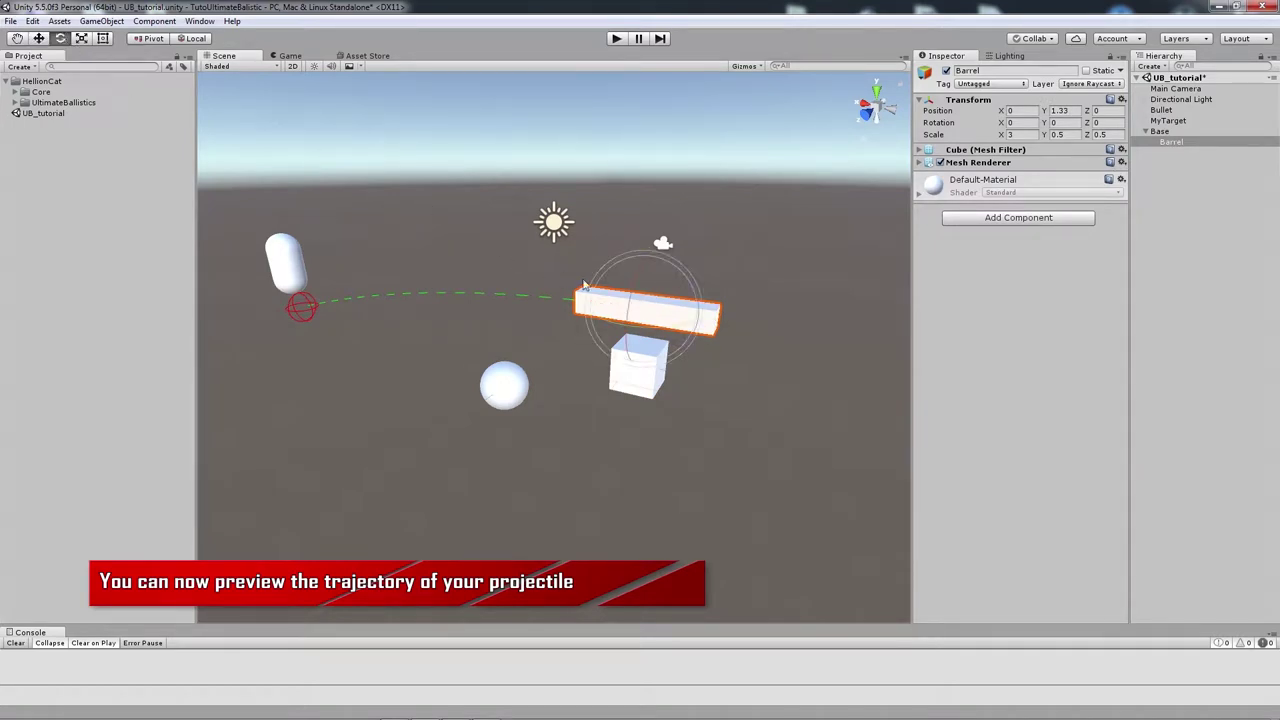
mouse_move(678, 273)
mouse_down()
mouse_move(712, 294)
mouse_move(698, 254)
mouse_move(706, 263)
mouse_up()
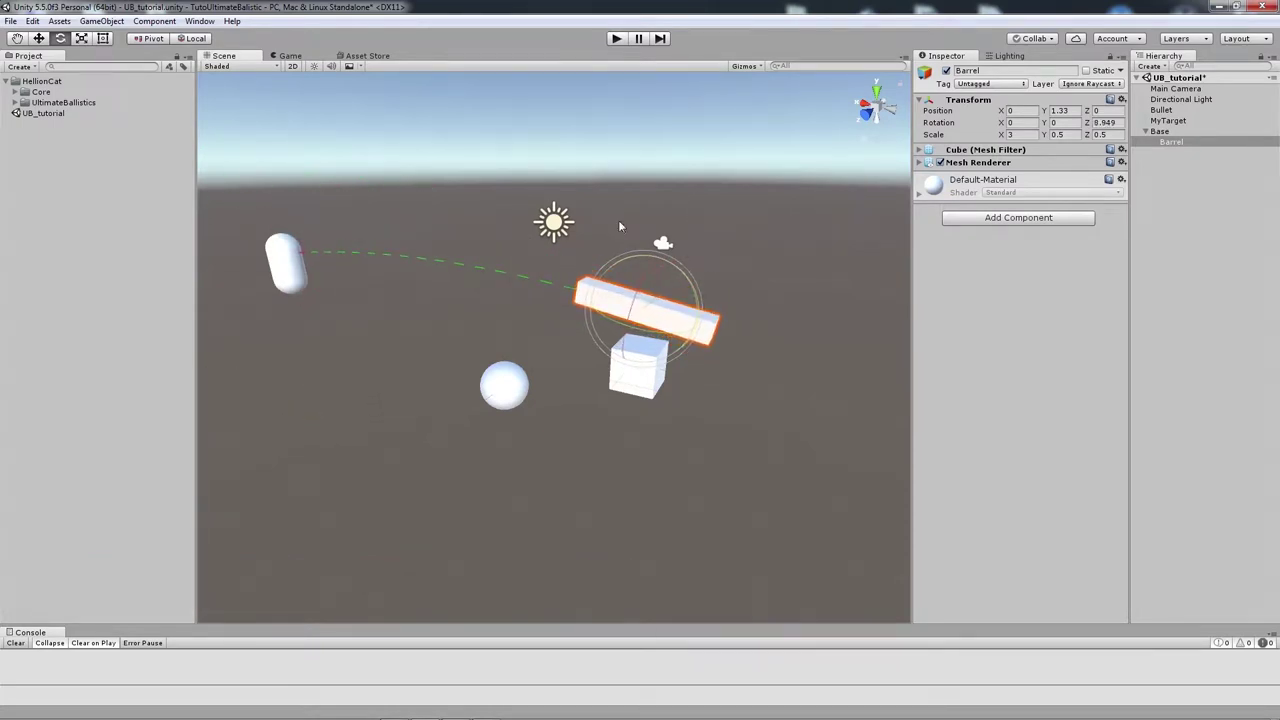
click(40, 39)
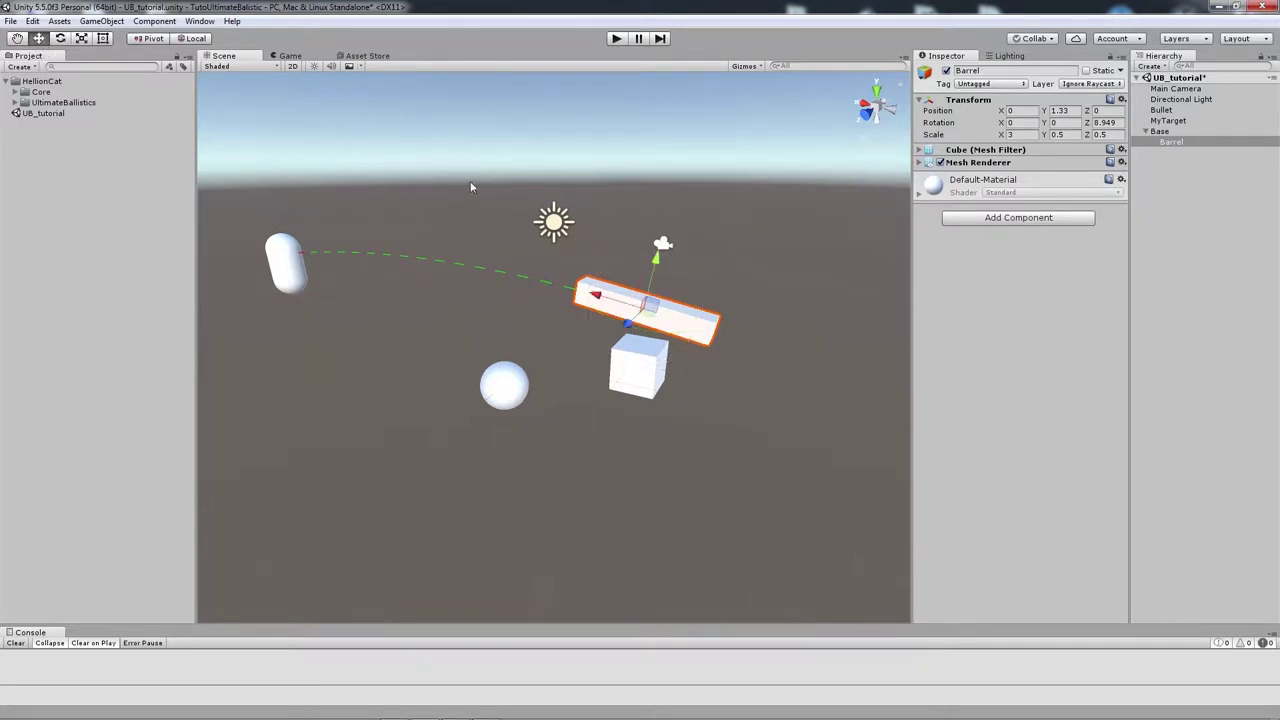
click(786, 316)
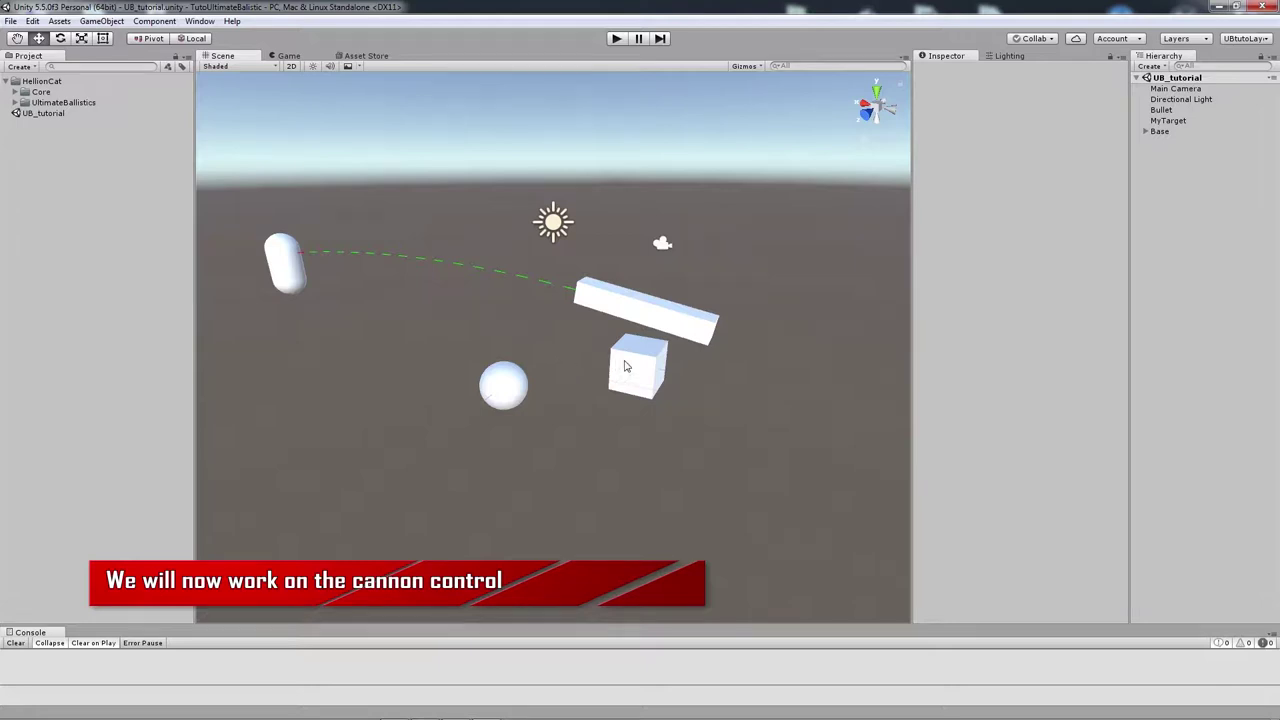
Step: Review the Base cannon's settings in the Inspector, then deselect it
click(1160, 131)
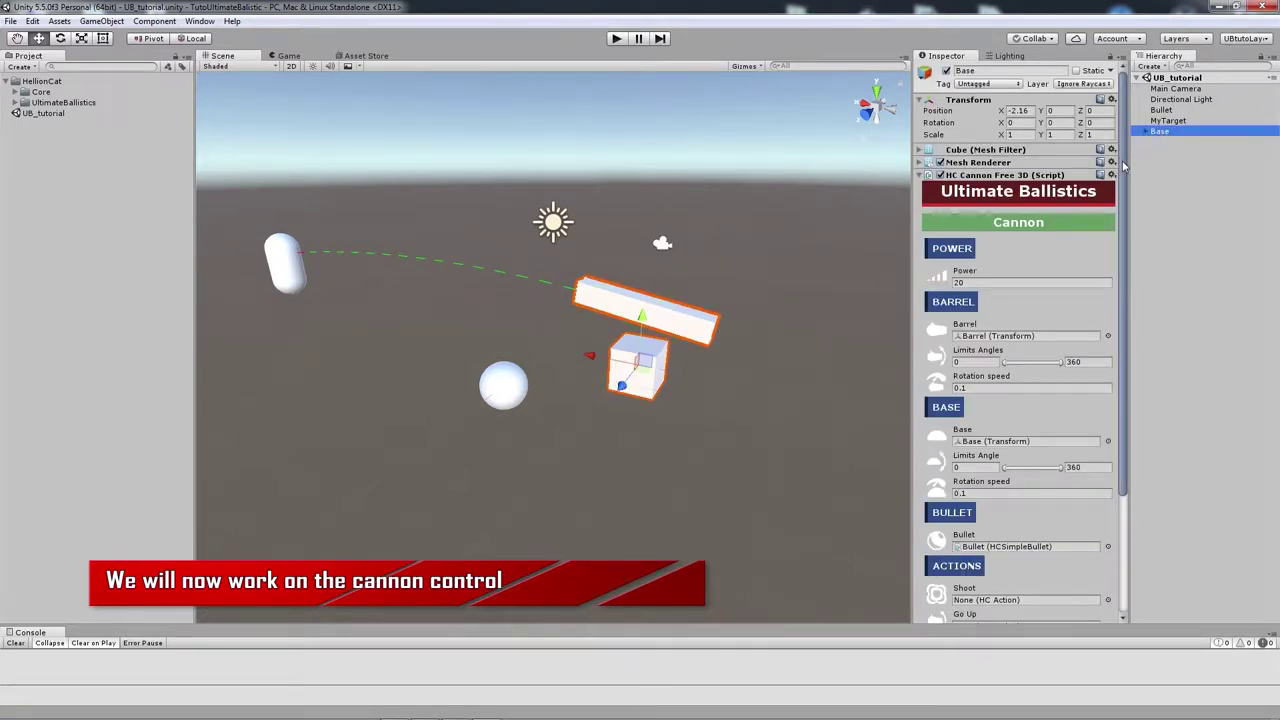
scroll(1103, 300, down, 5)
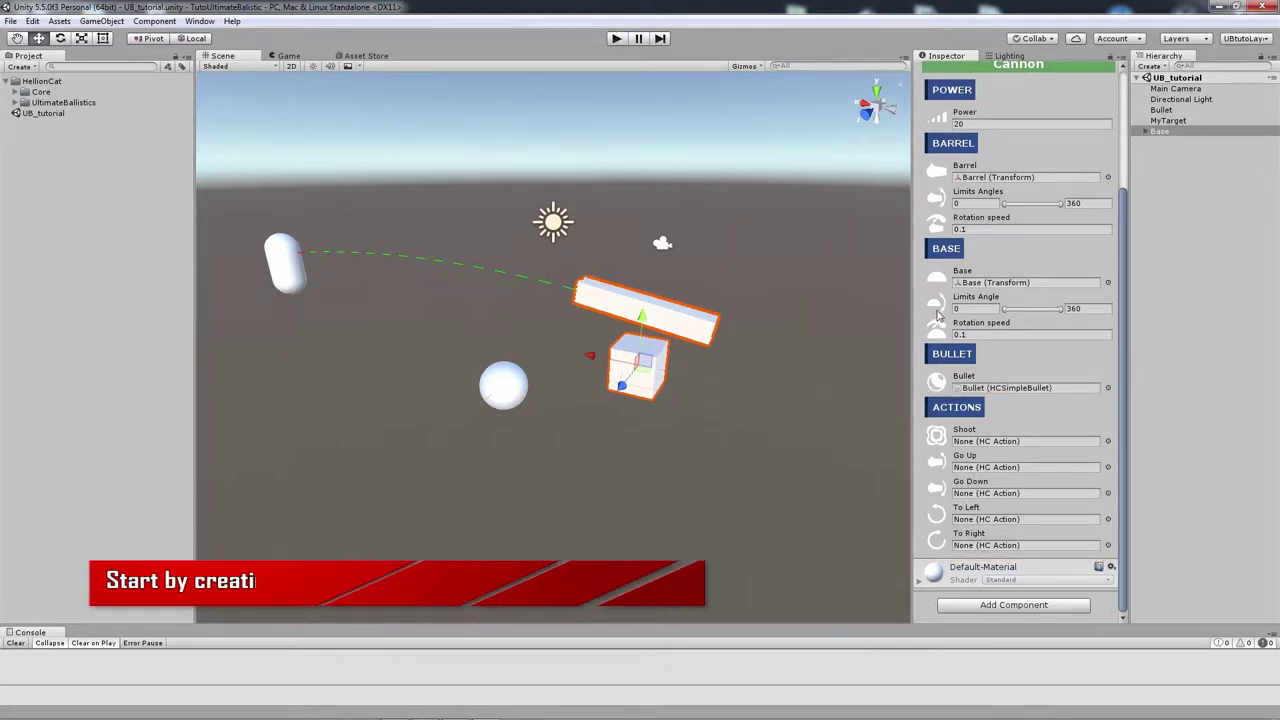
click(858, 306)
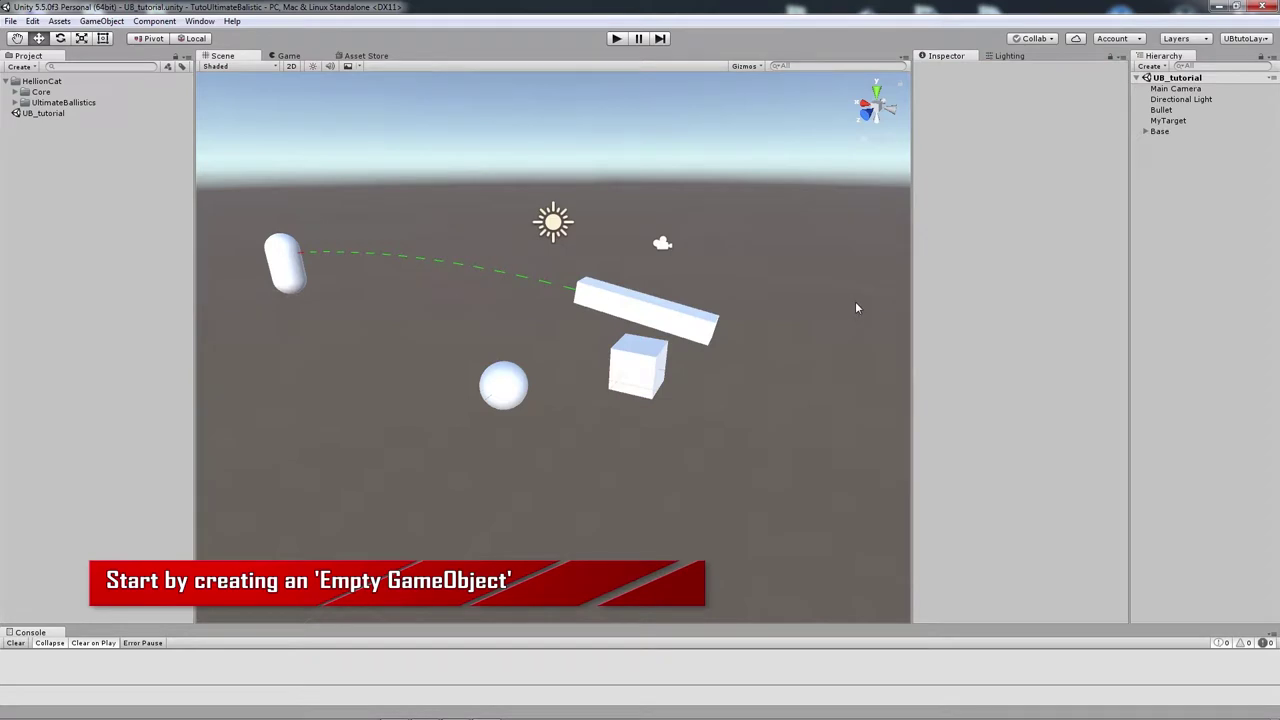
Step: Create an empty GameObject and rename it Action_GO
click(101, 21)
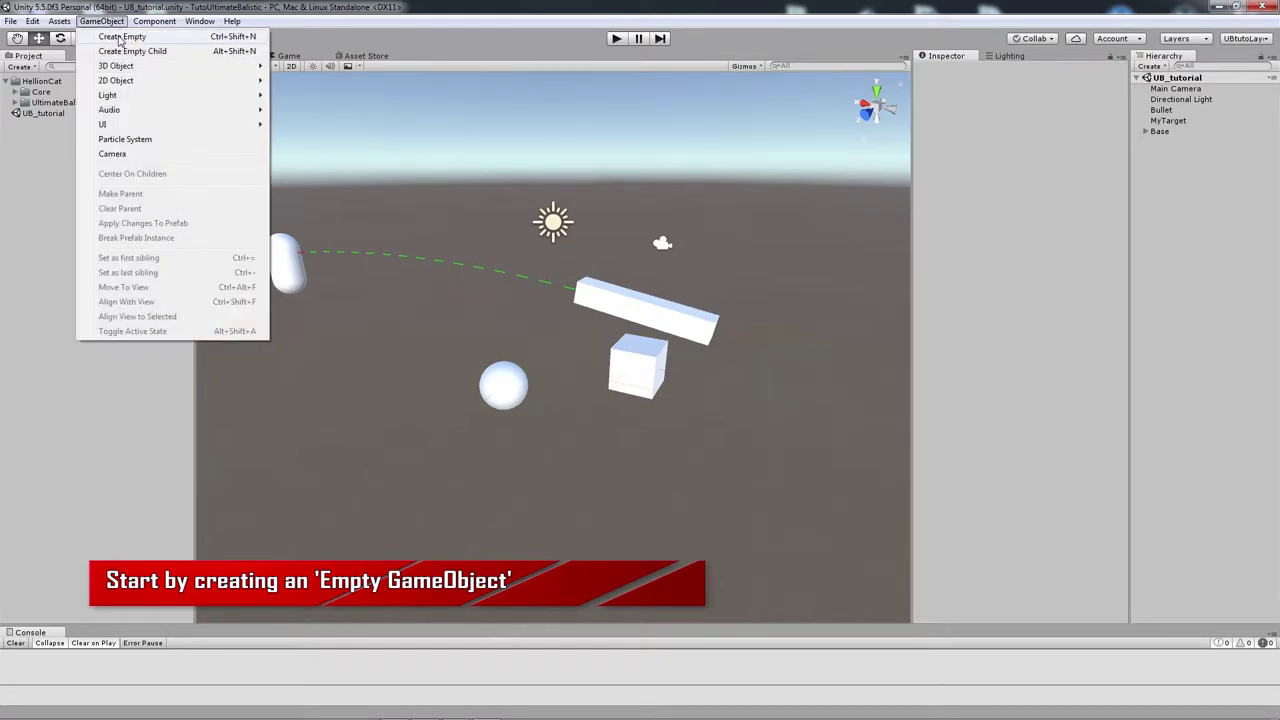
click(120, 37)
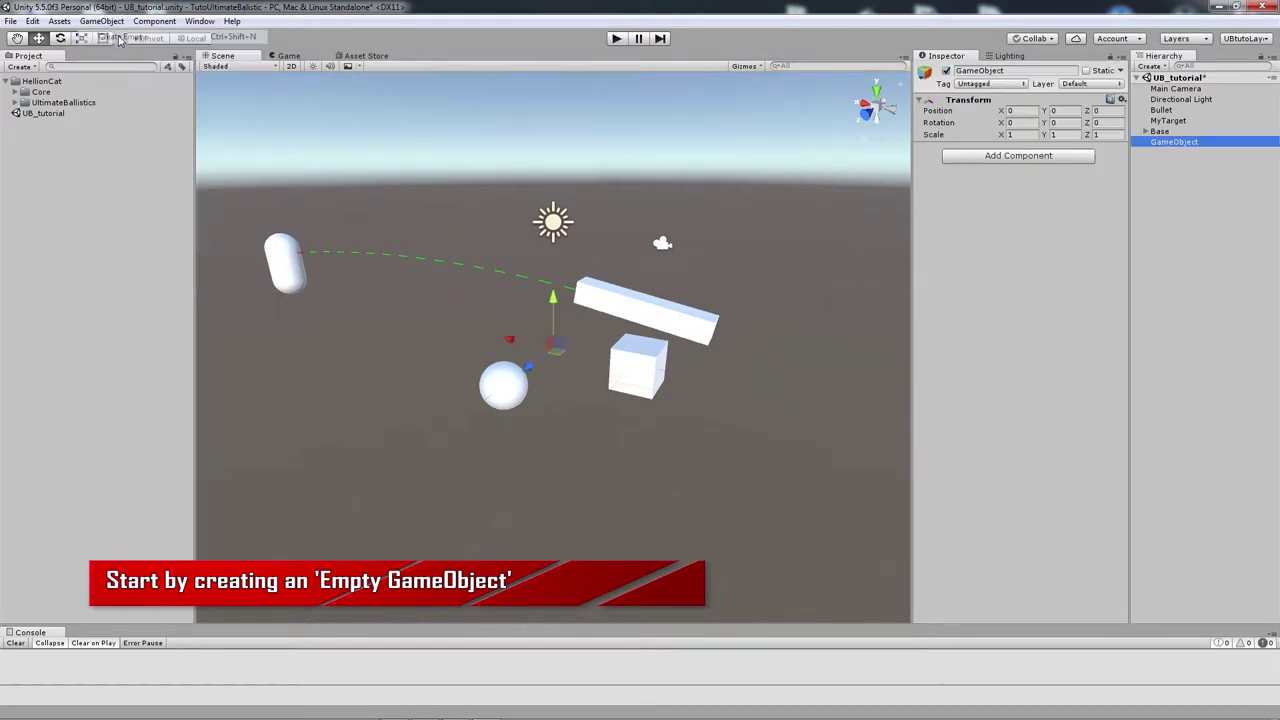
click(982, 72)
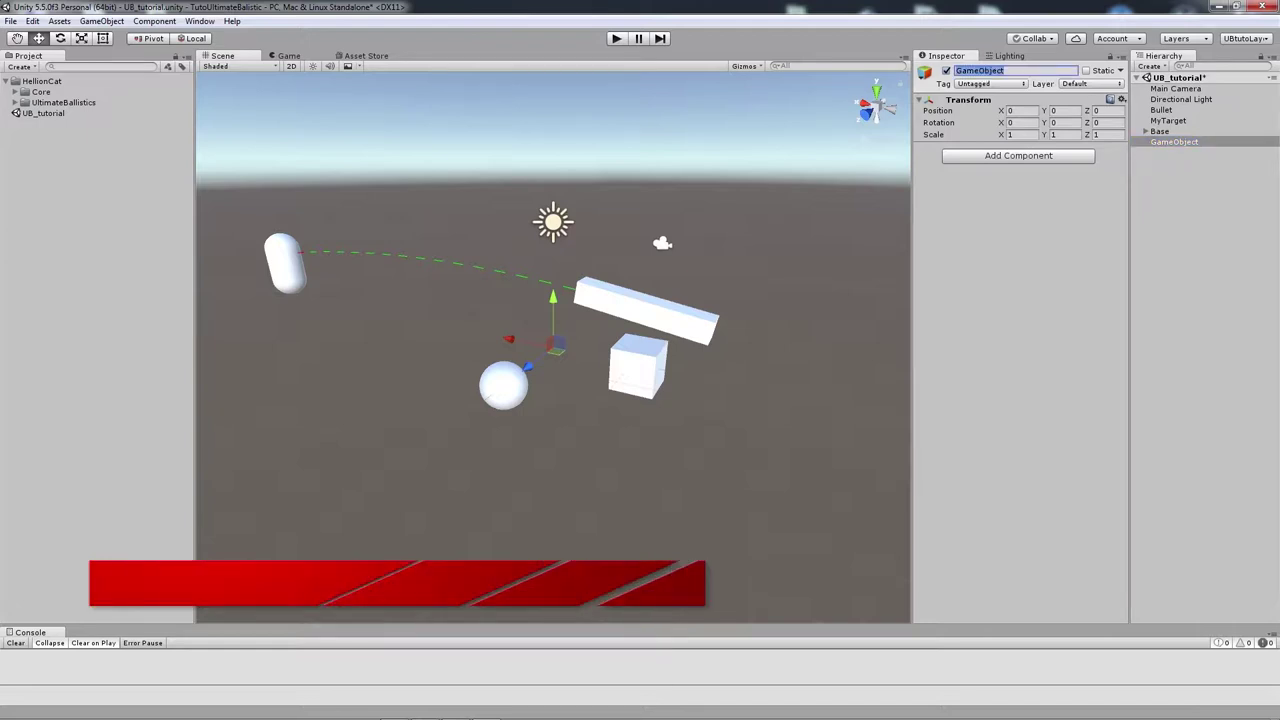
text(A)
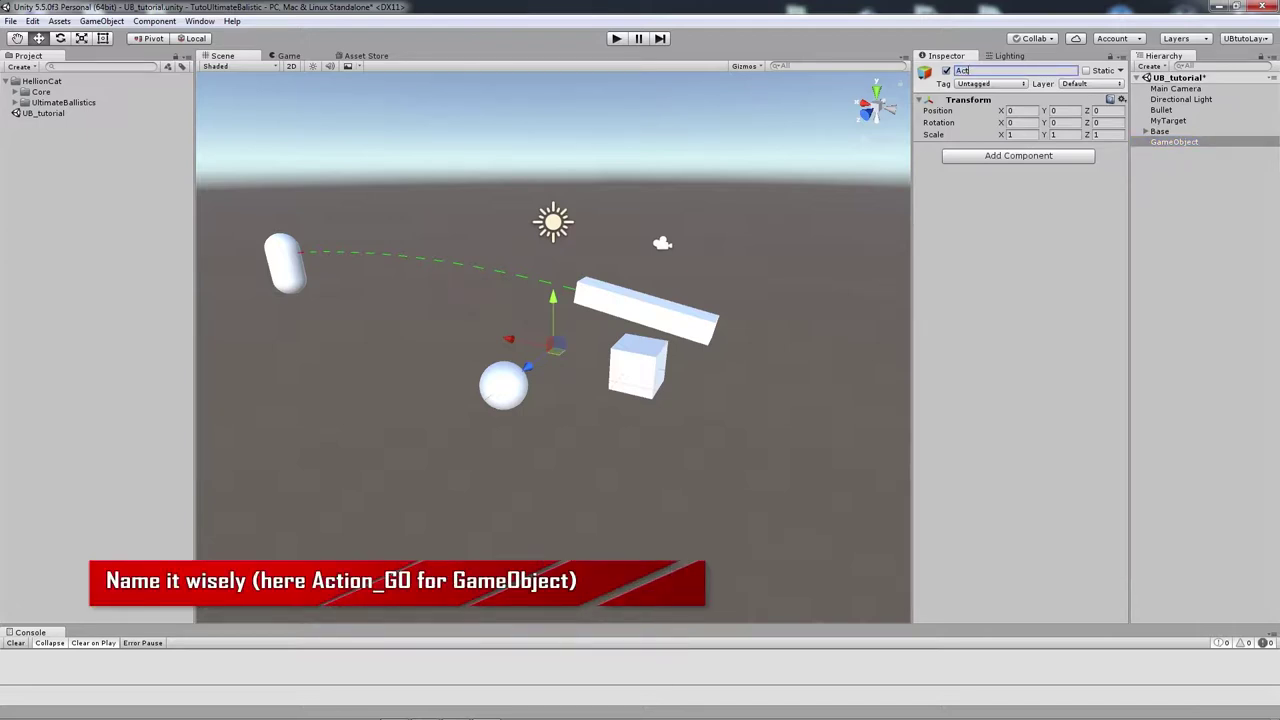
text(_G)
text(O)
key(Return)
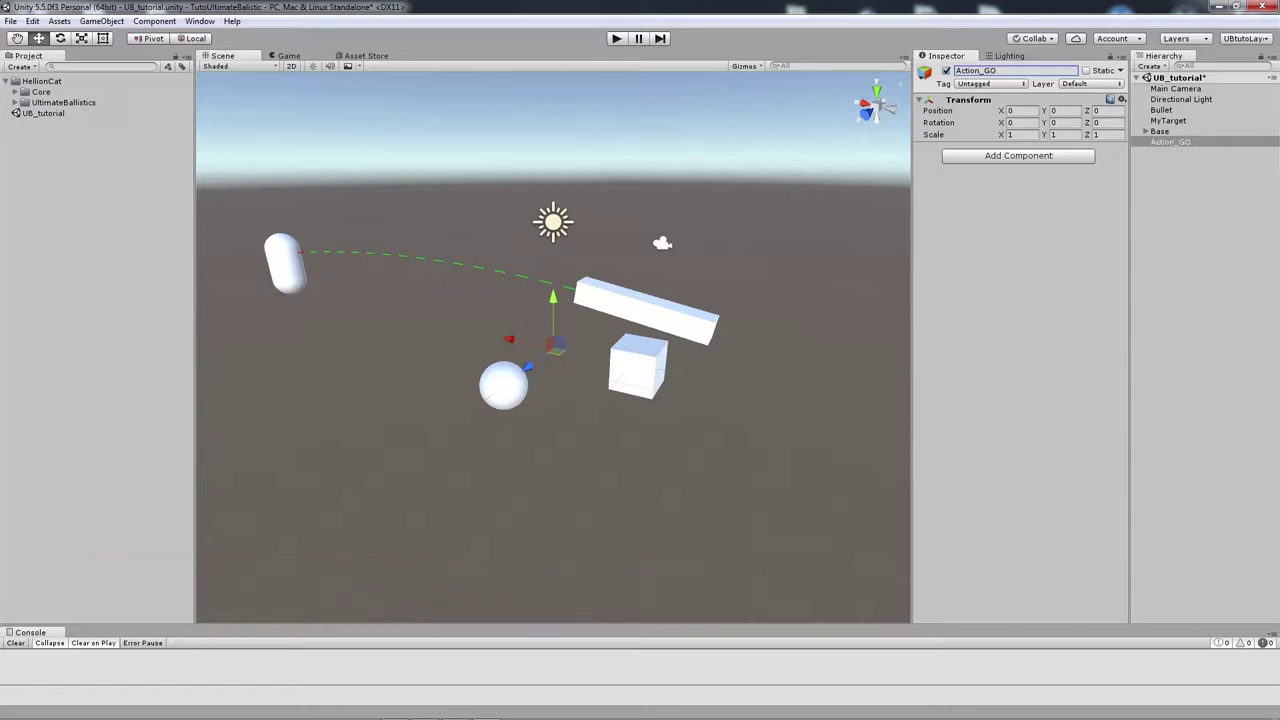
Step: Add an HC Key Code Action component to Action_GO and set its Trigger Size to 1
click(1012, 158)
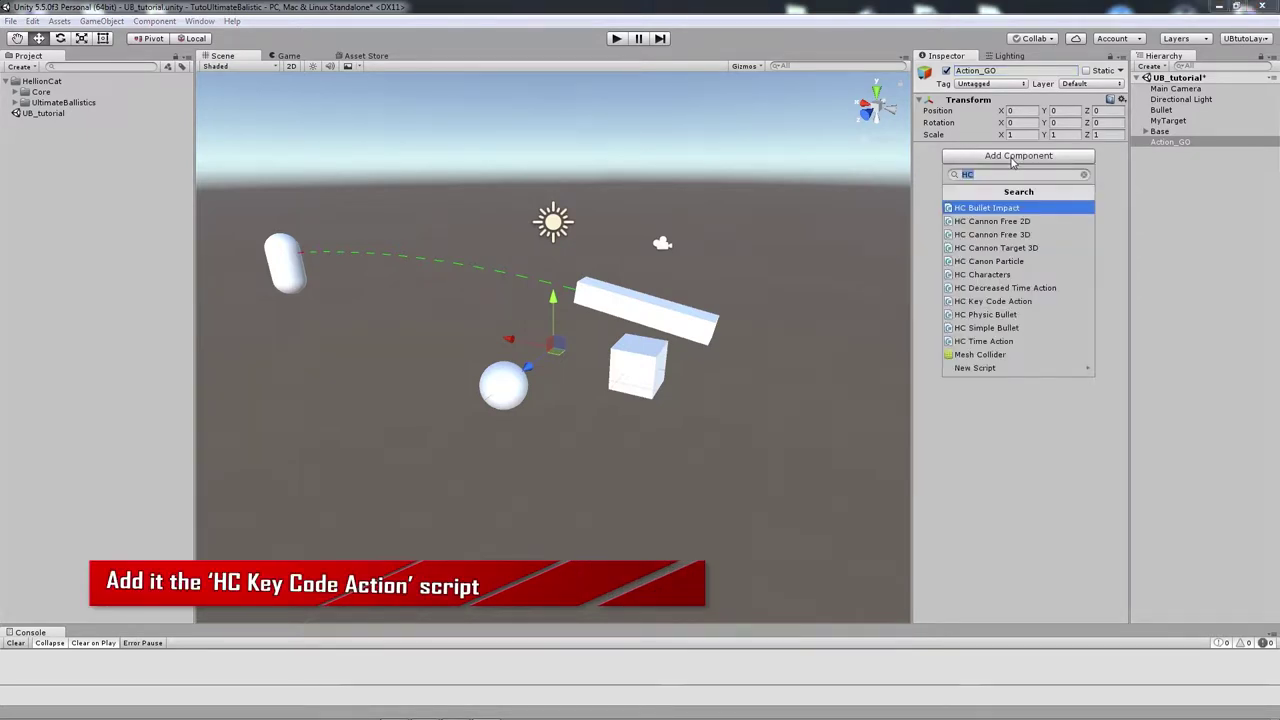
click(1011, 302)
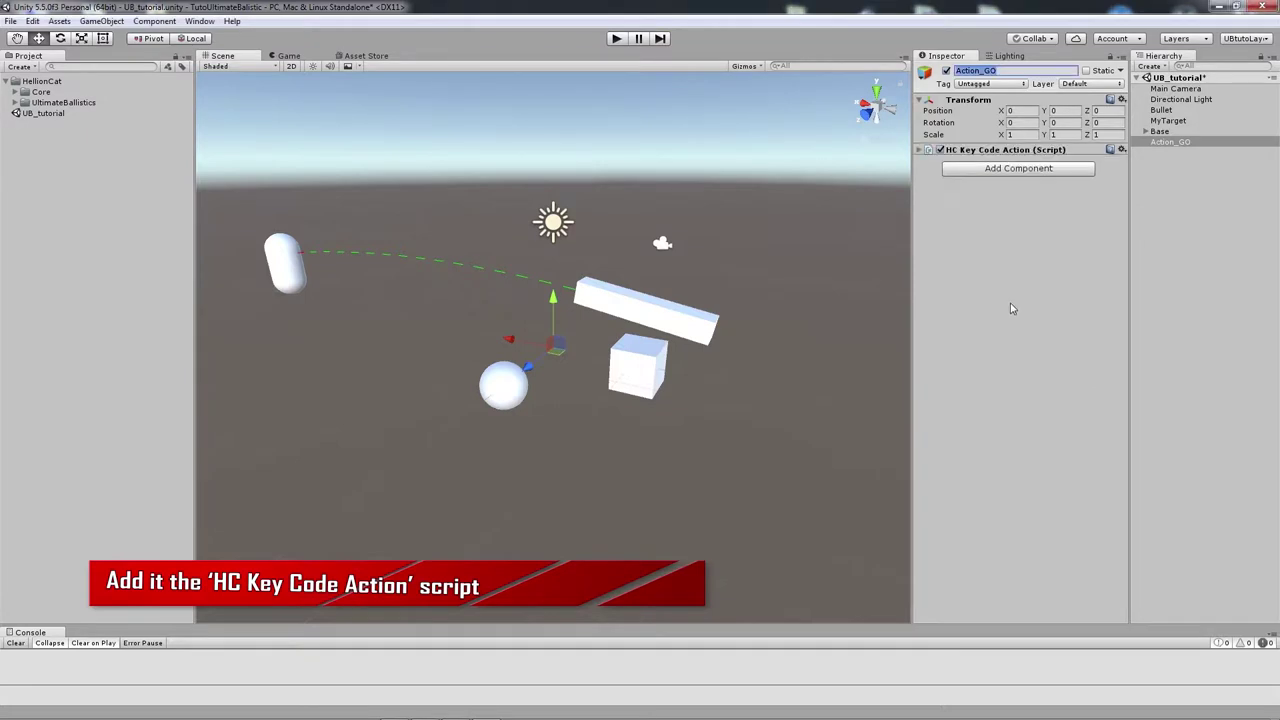
click(920, 150)
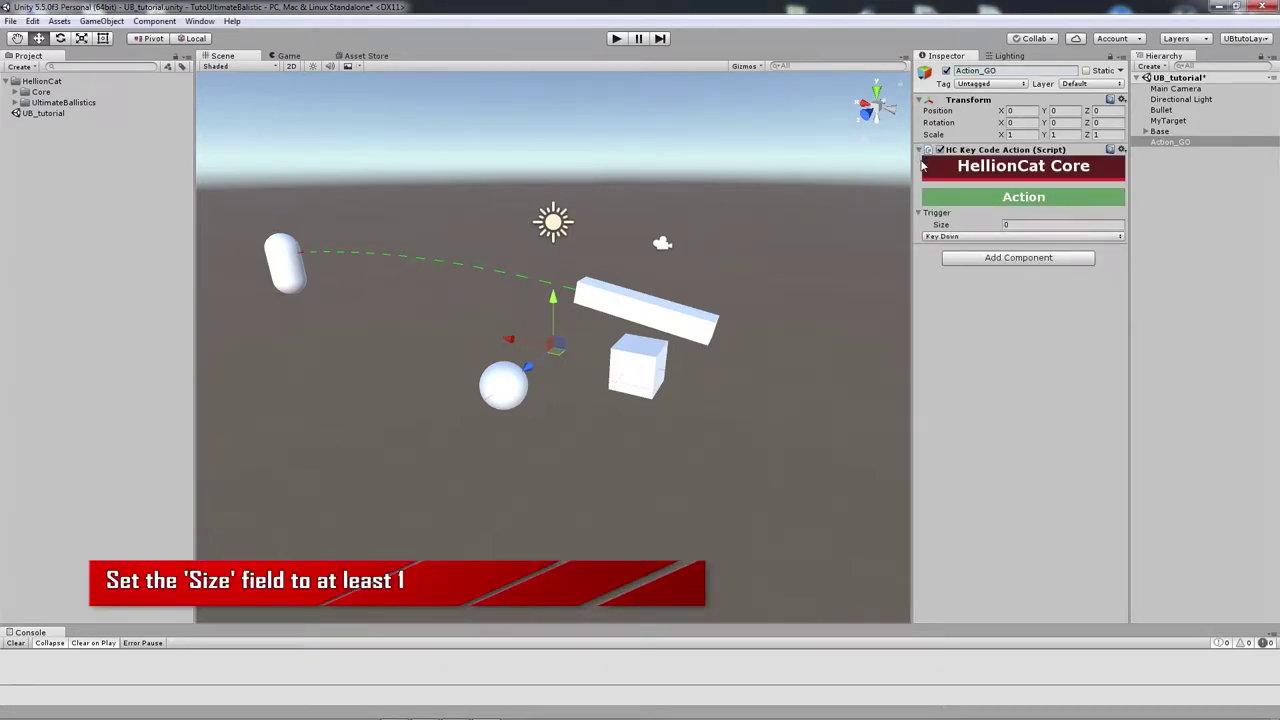
click(1020, 226)
text(1)
key(Return)
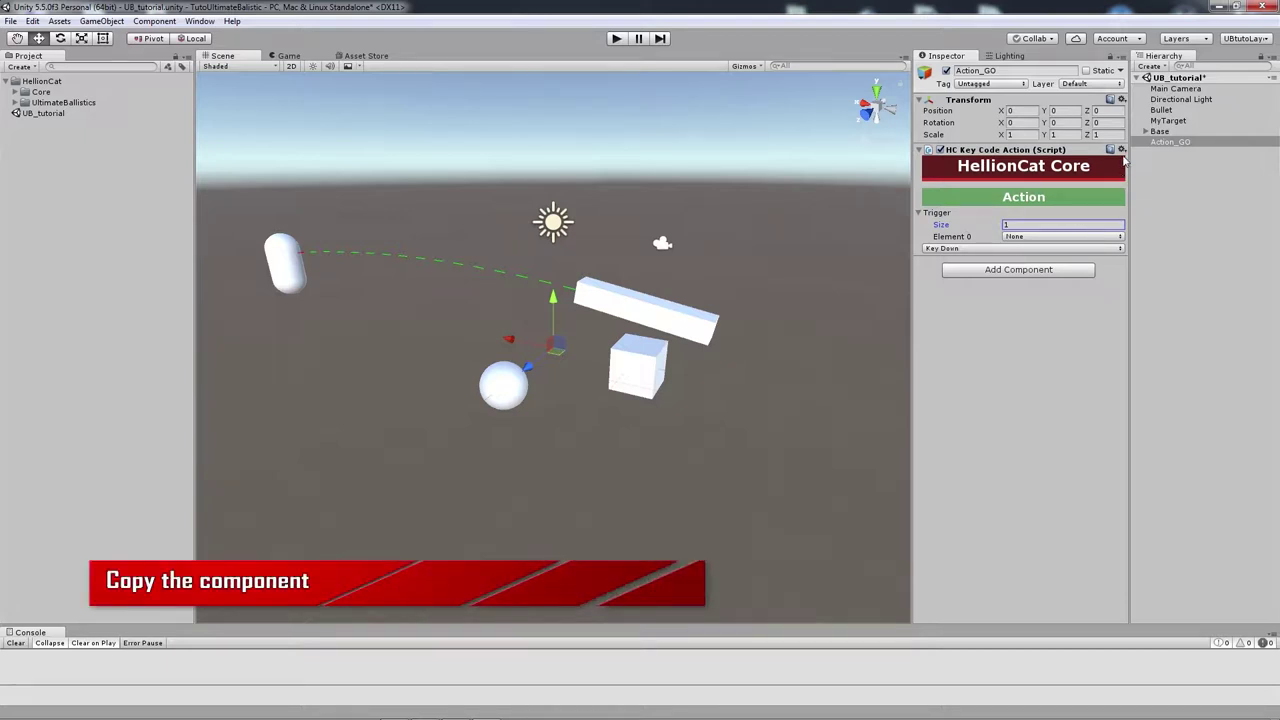
Step: Copy the HC Key Code Action component and paste it as new four times, making five
click(1122, 150)
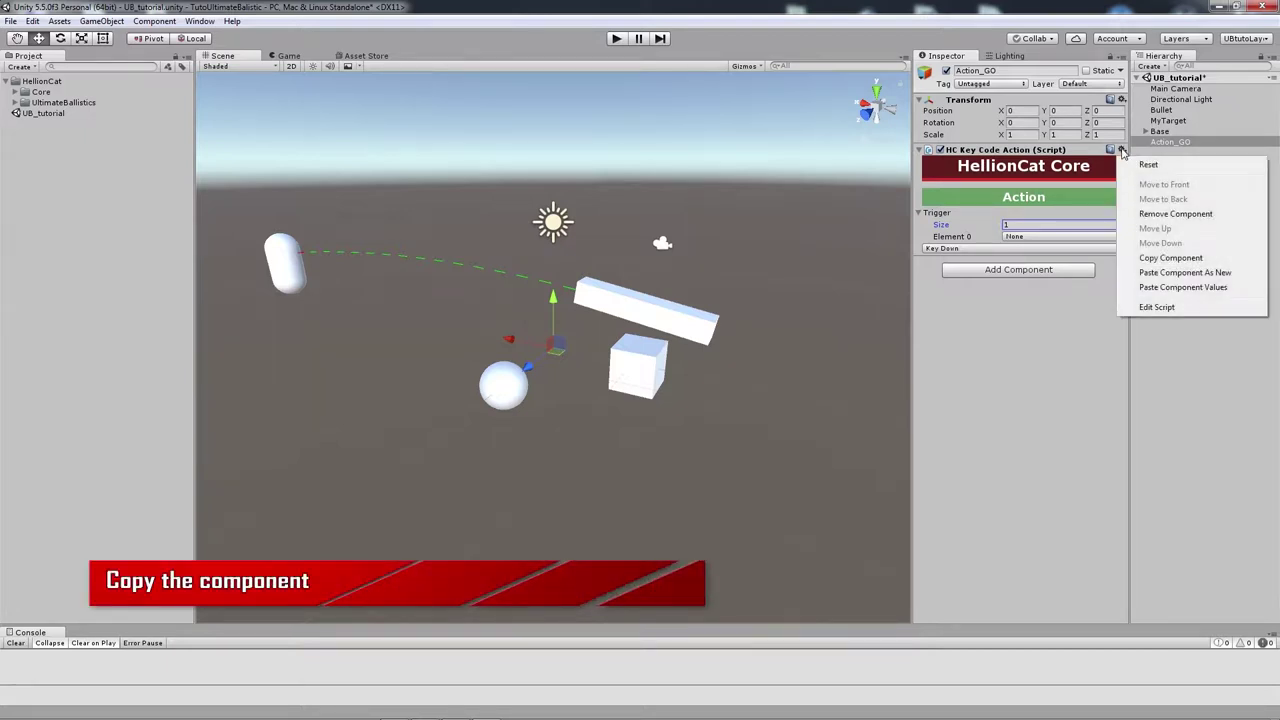
click(1157, 258)
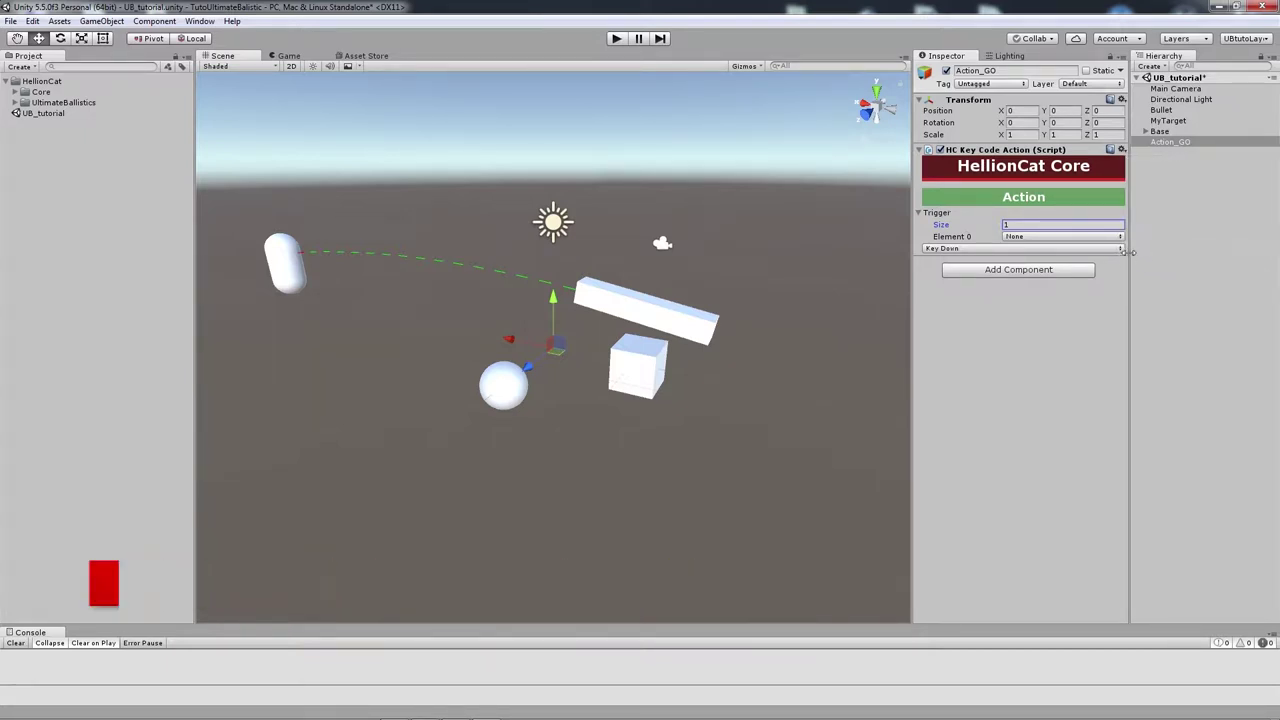
click(1122, 150)
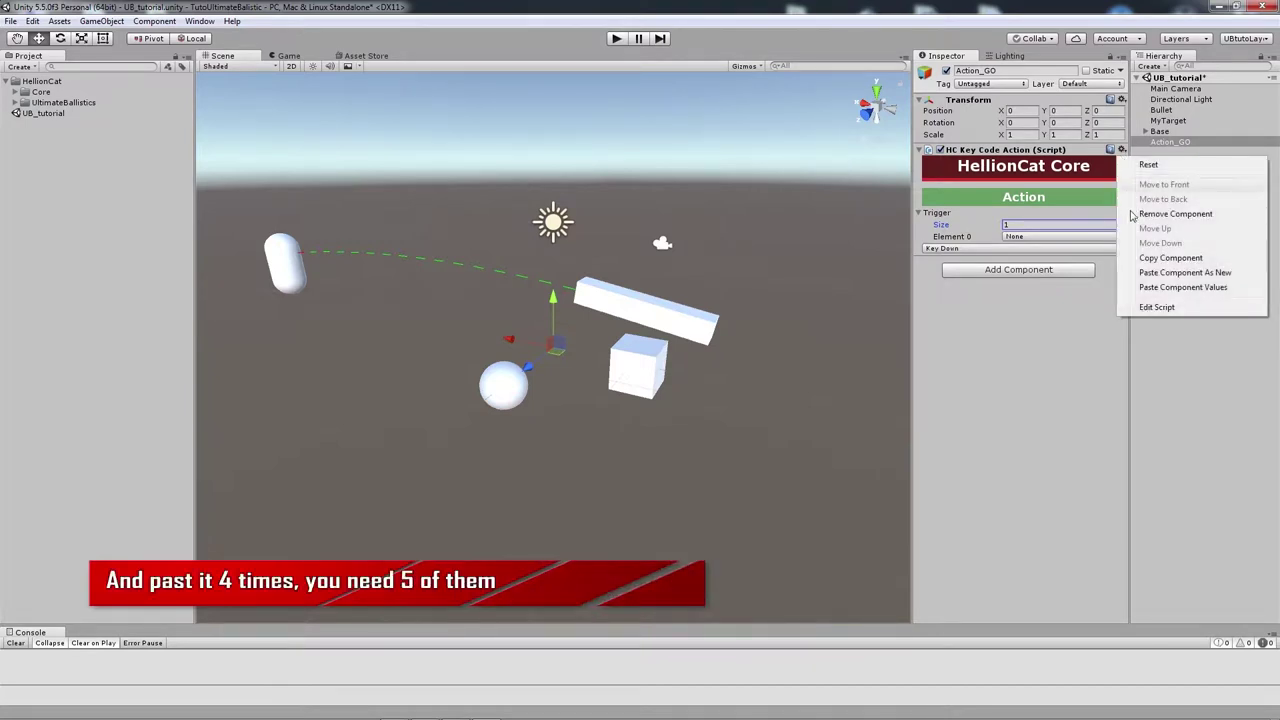
click(1170, 272)
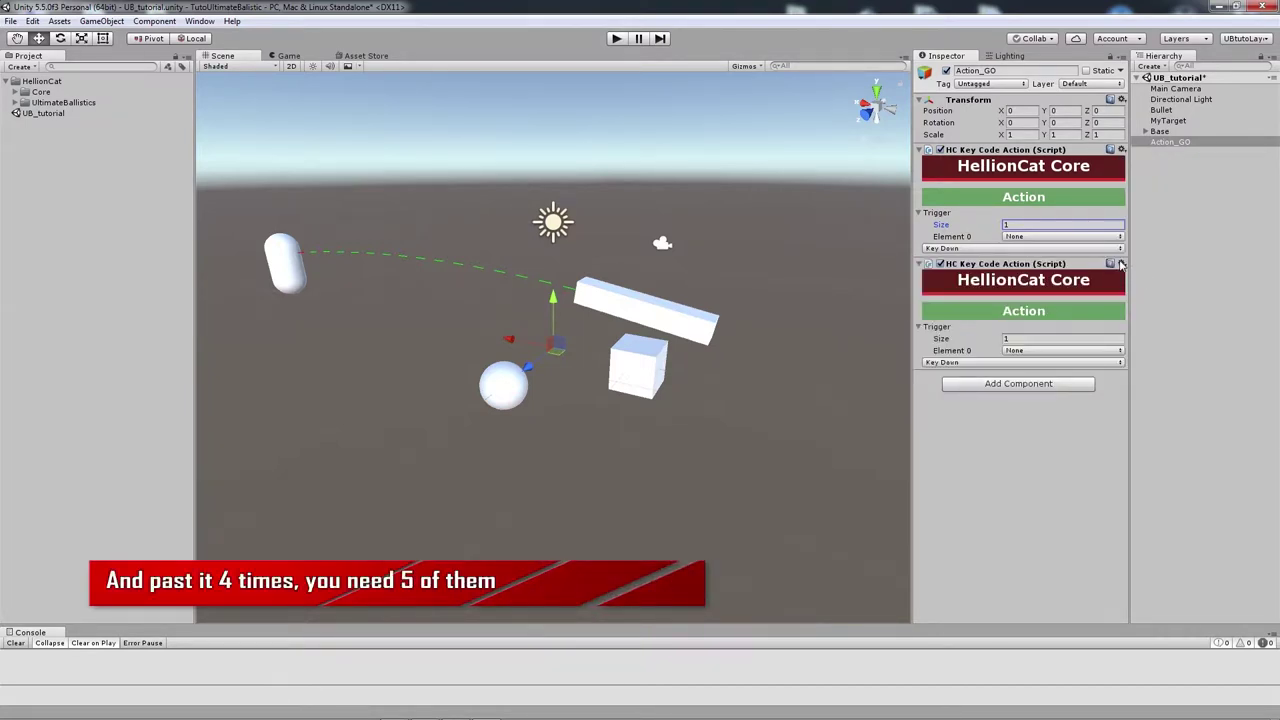
click(1122, 263)
click(1155, 388)
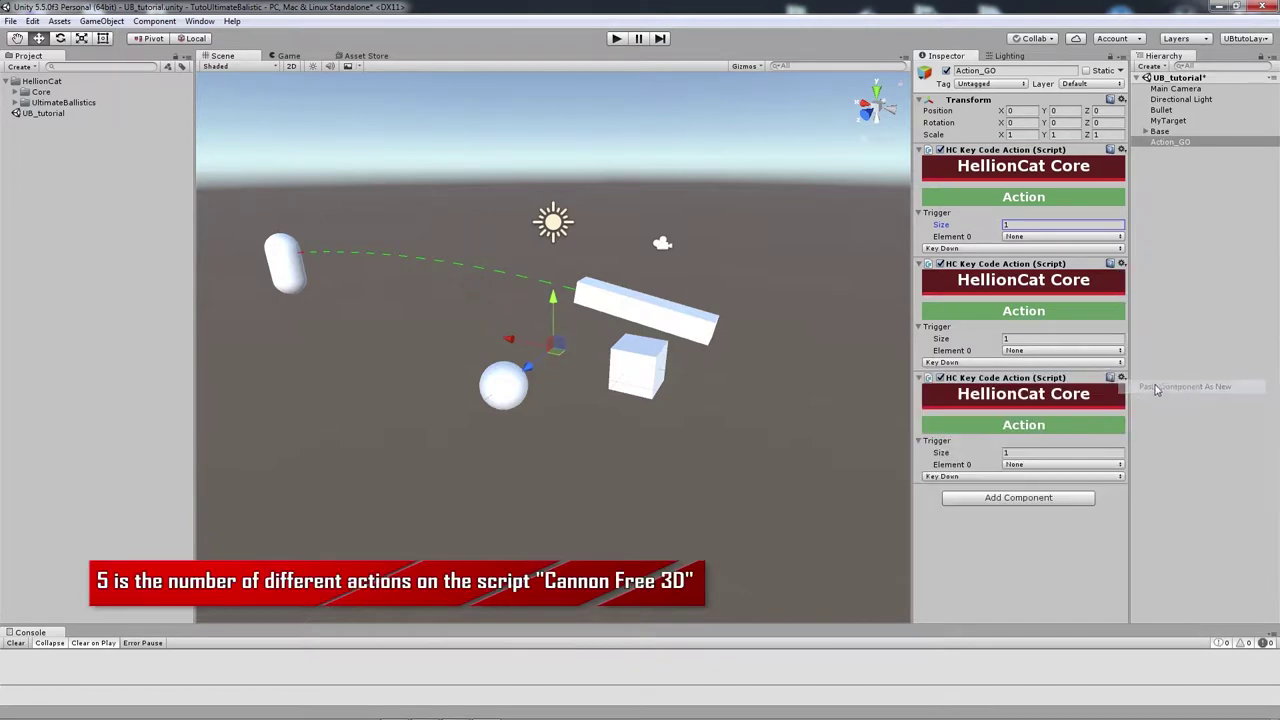
click(1121, 377)
click(1166, 503)
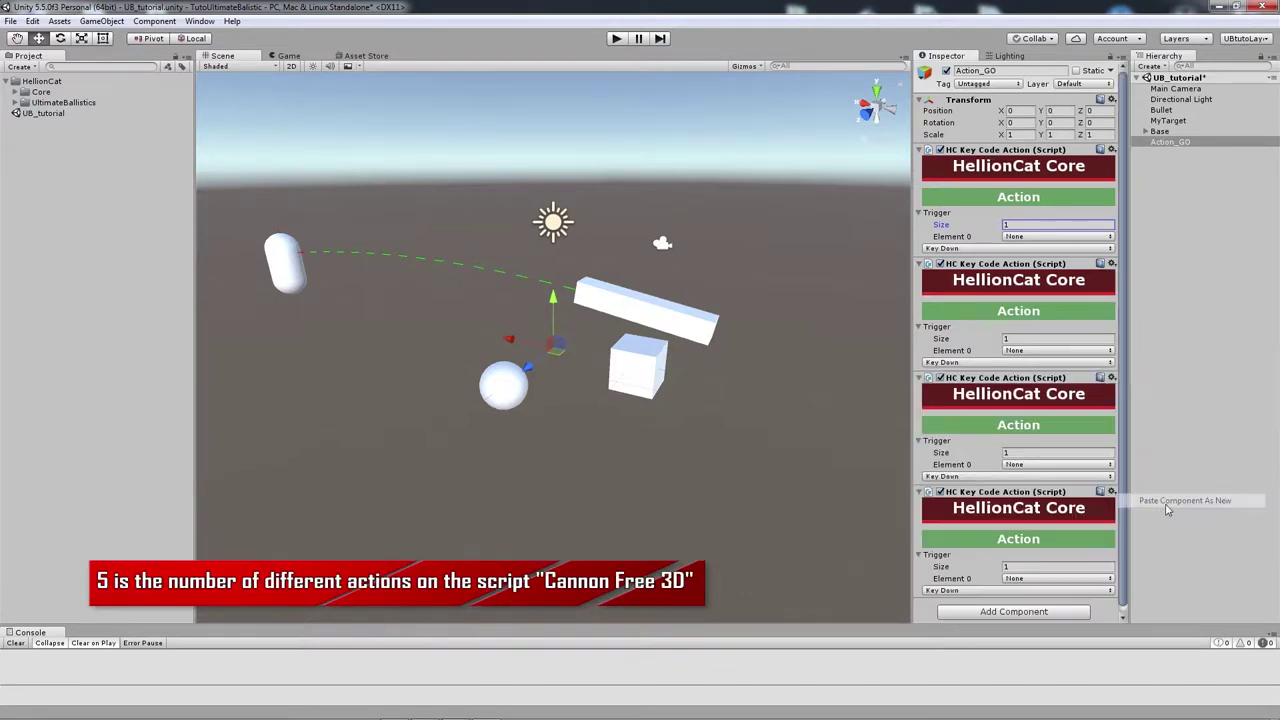
click(1112, 492)
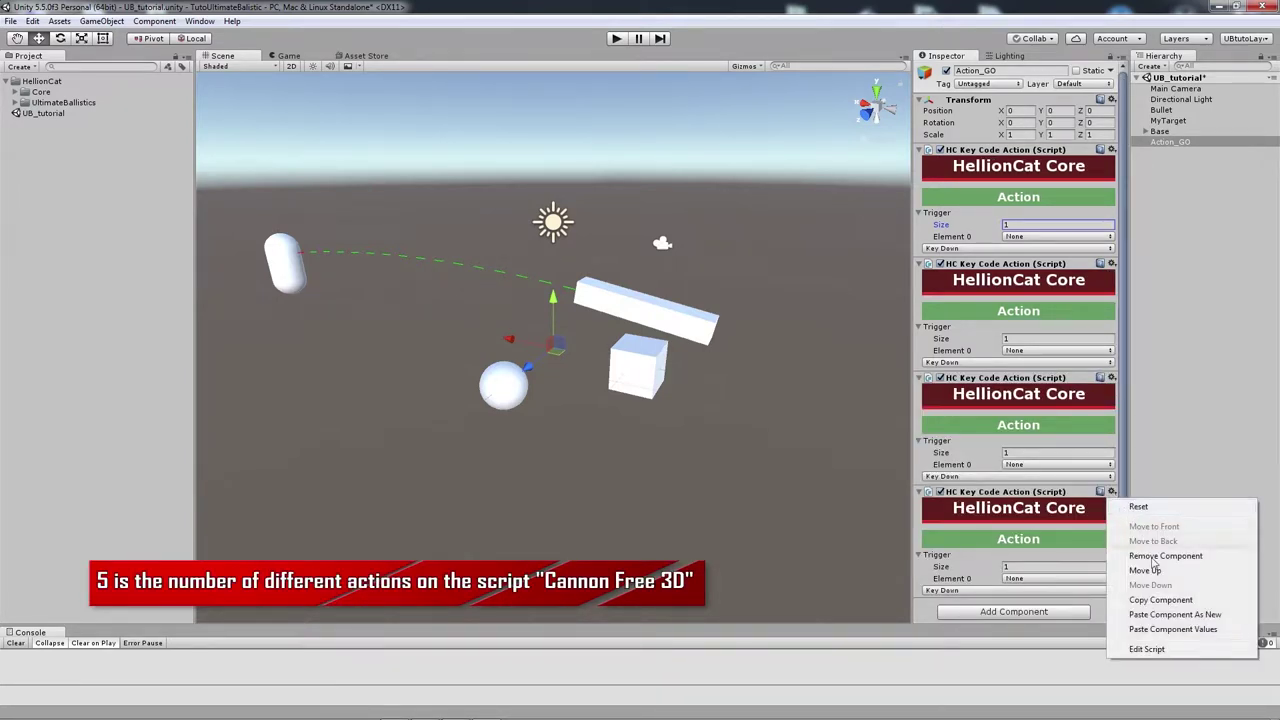
click(1180, 612)
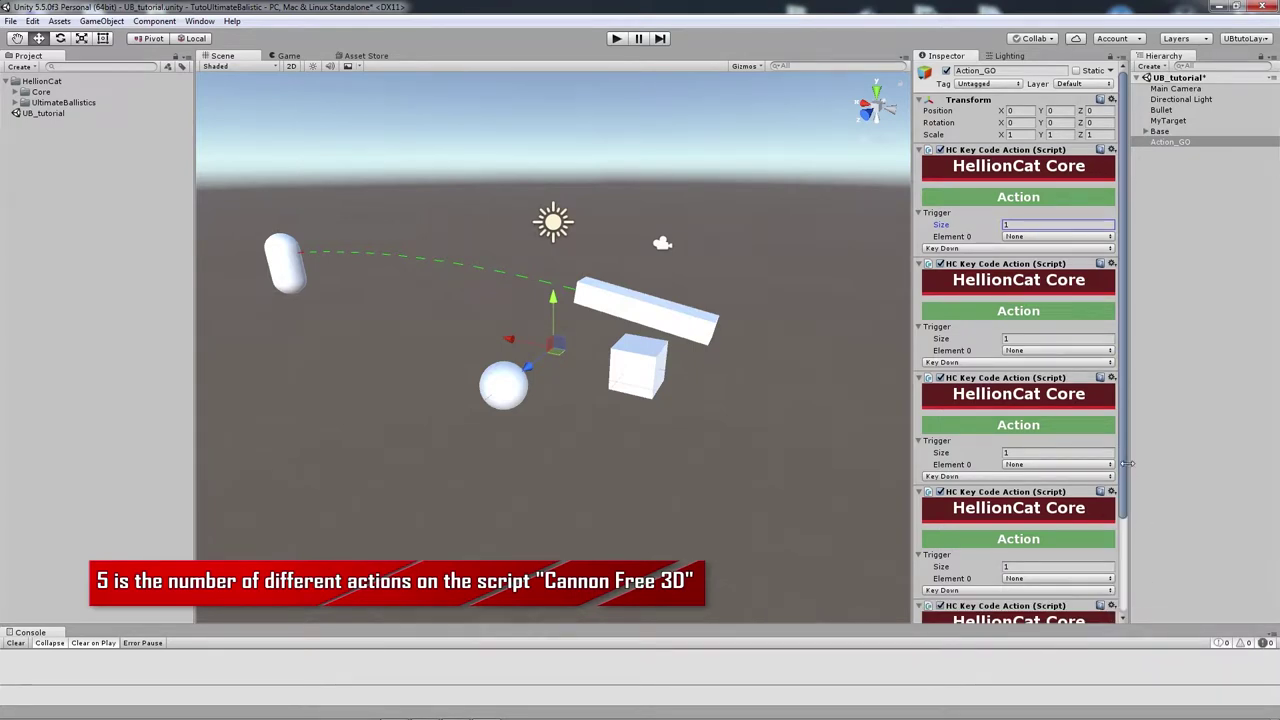
mouse_move(1124, 470)
mouse_down()
mouse_move(1124, 492)
mouse_move(1125, 440)
mouse_up()
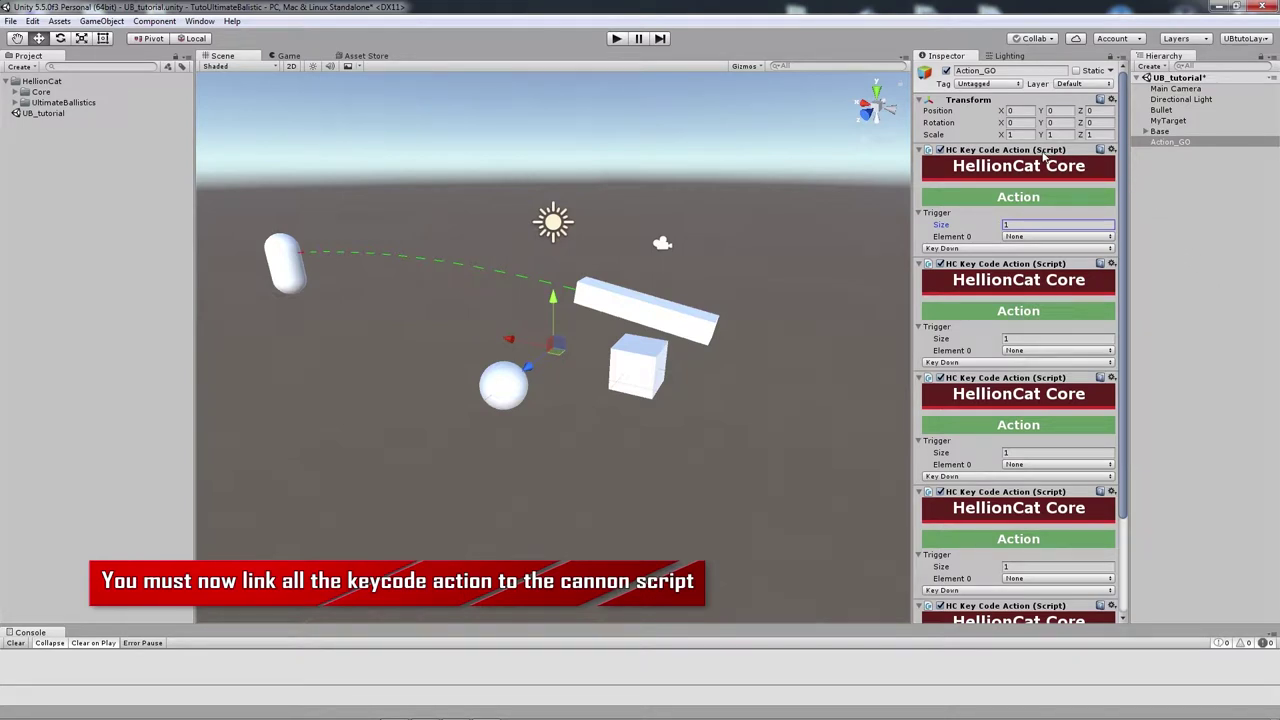
drag(1044, 155, 814, 168)
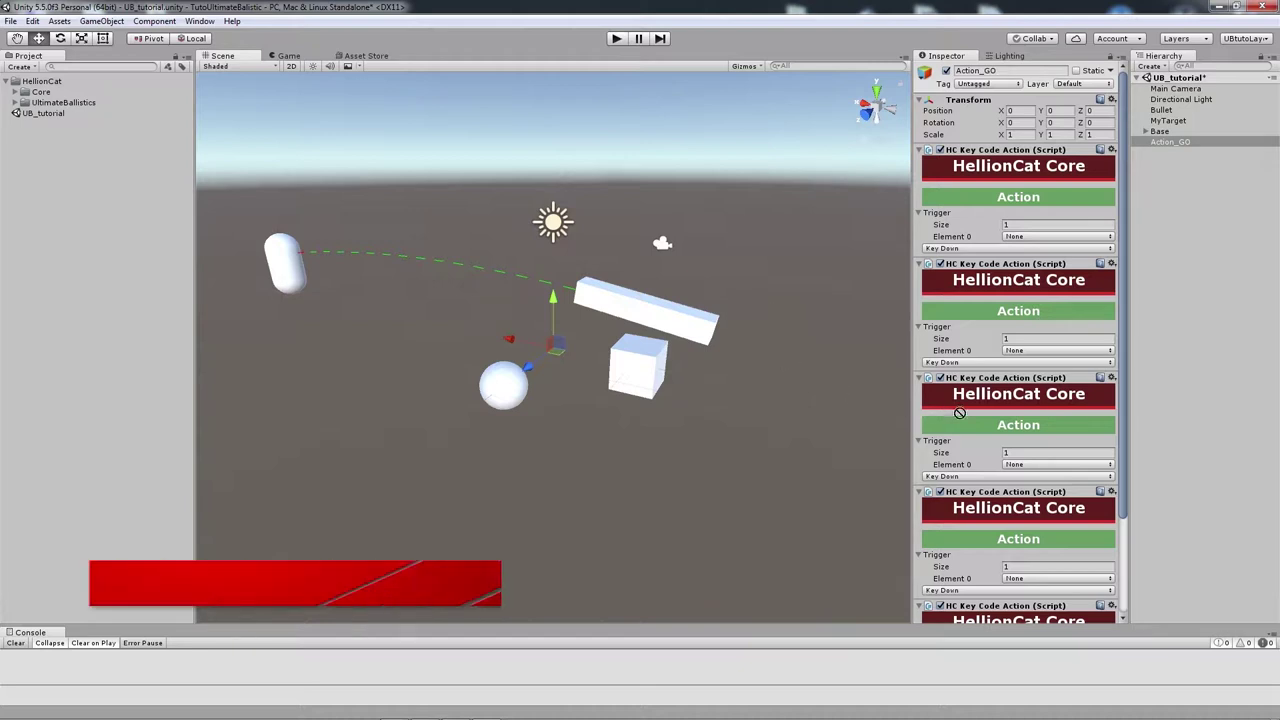
mouse_move(1176, 142)
mouse_down()
mouse_move(1172, 131)
mouse_move(1166, 171)
mouse_move(784, 268)
mouse_move(1183, 133)
mouse_move(1173, 200)
mouse_up()
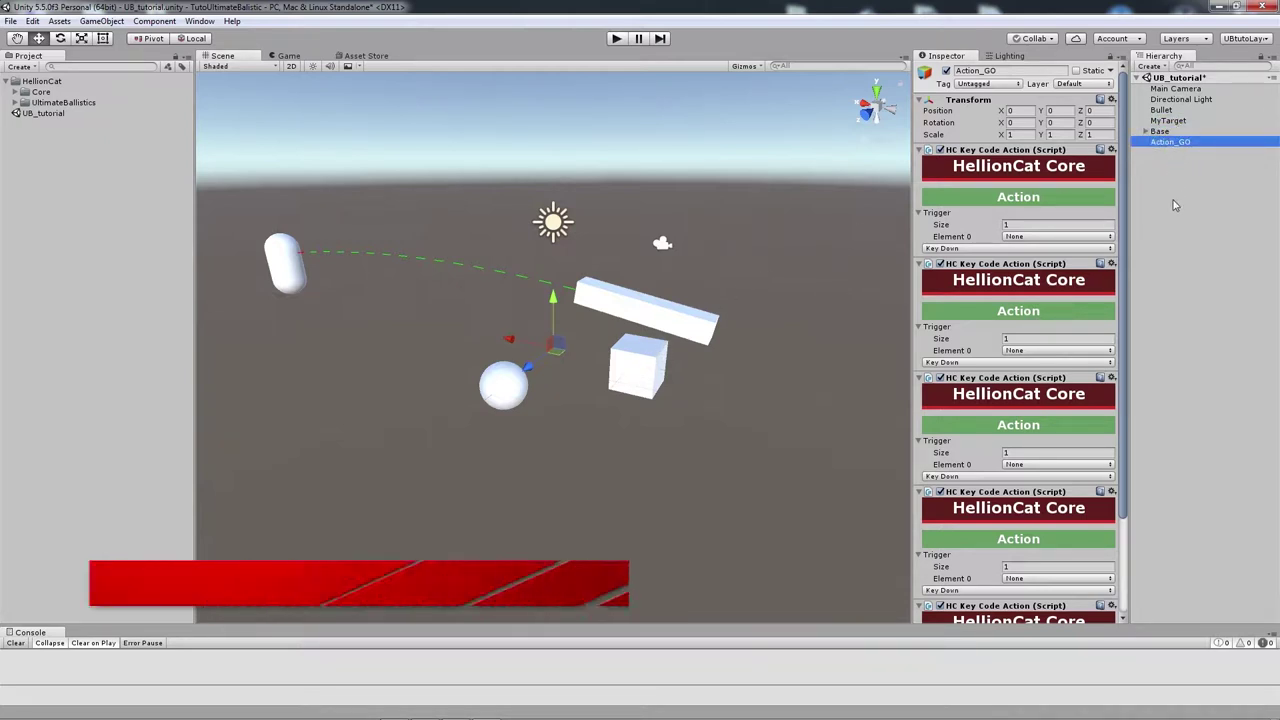
click(1160, 132)
scroll(1077, 313, down, 5)
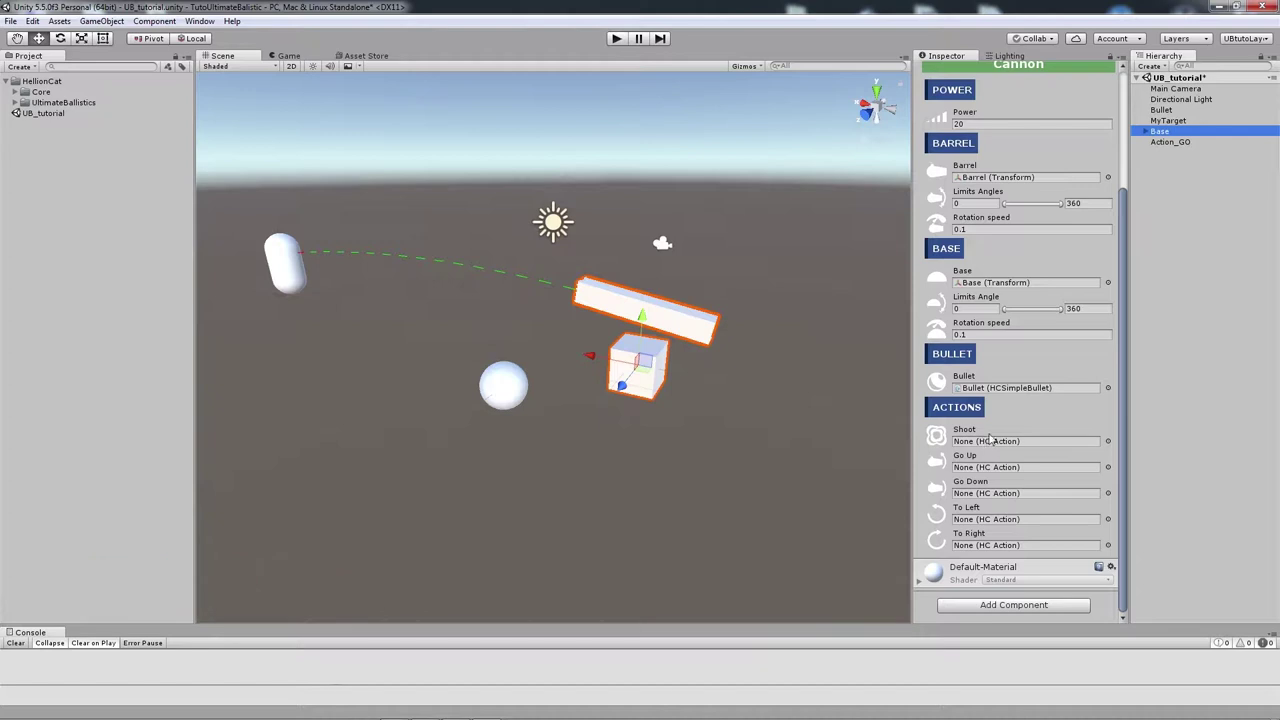
scroll(1080, 314, up, 5)
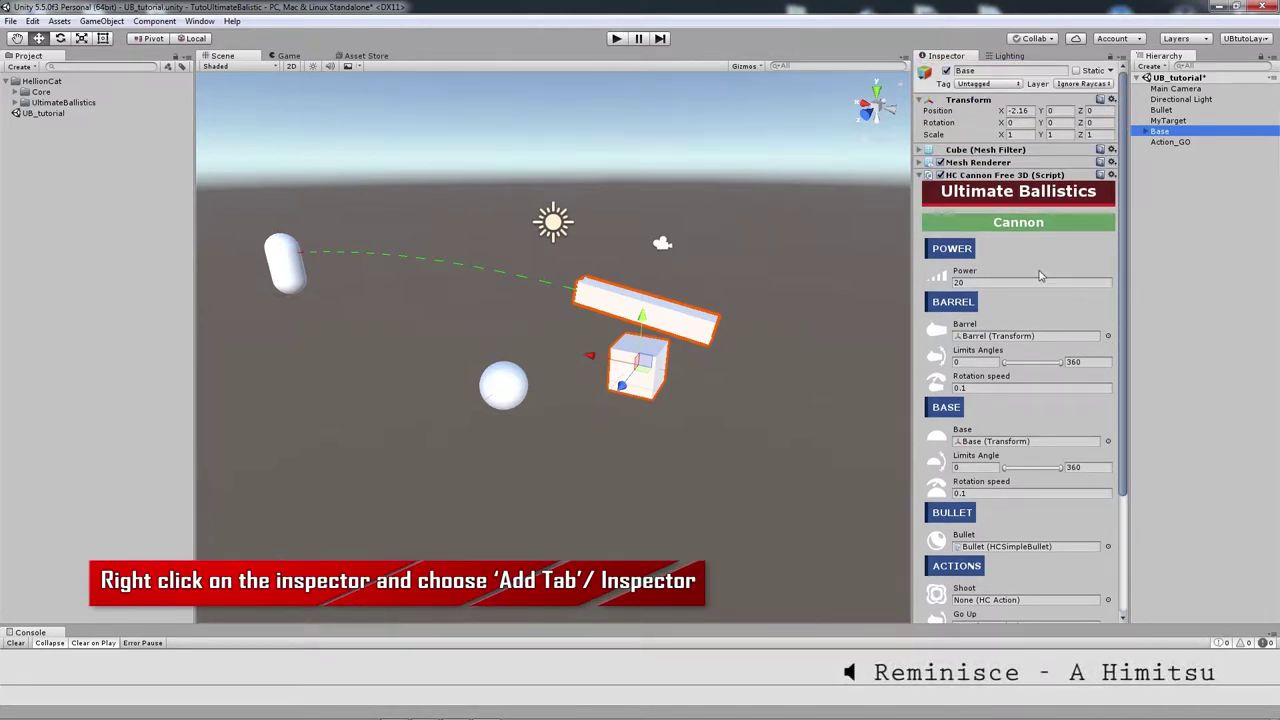
Step: Add a second Inspector tab and detach it into a floating window clear of the capsule
right_click(941, 59)
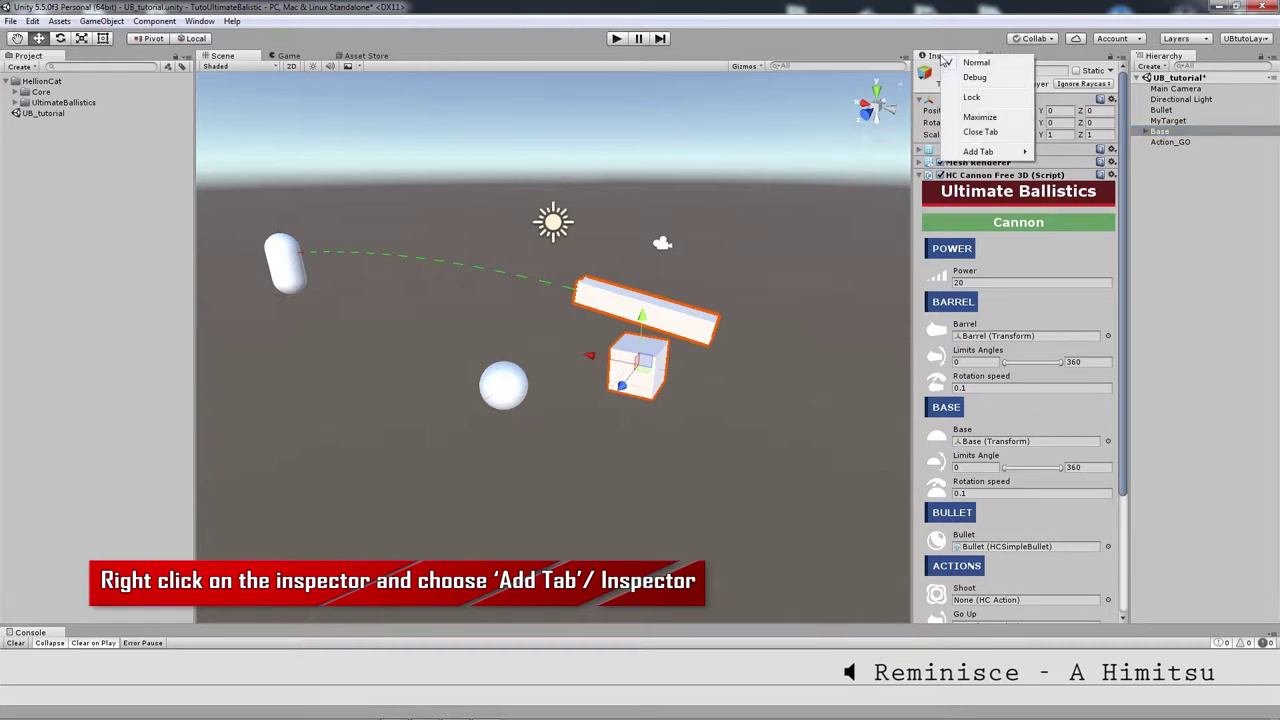
mouse_move(980, 150)
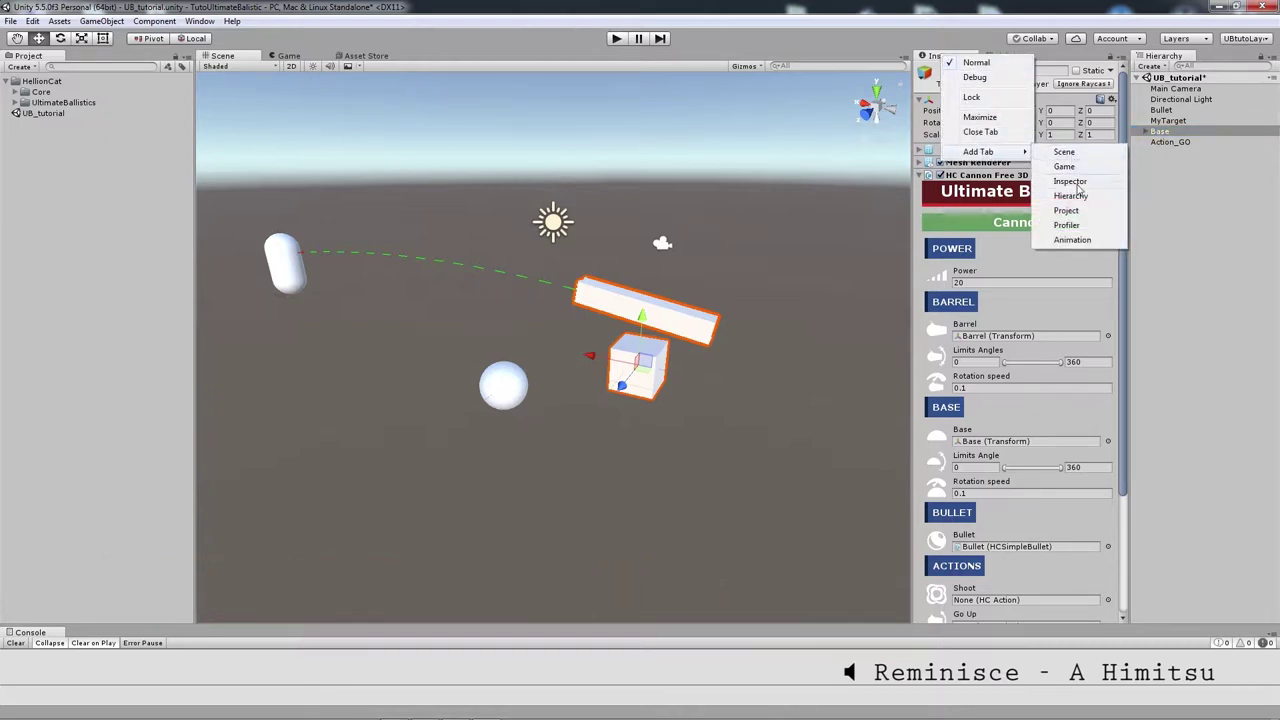
click(1070, 182)
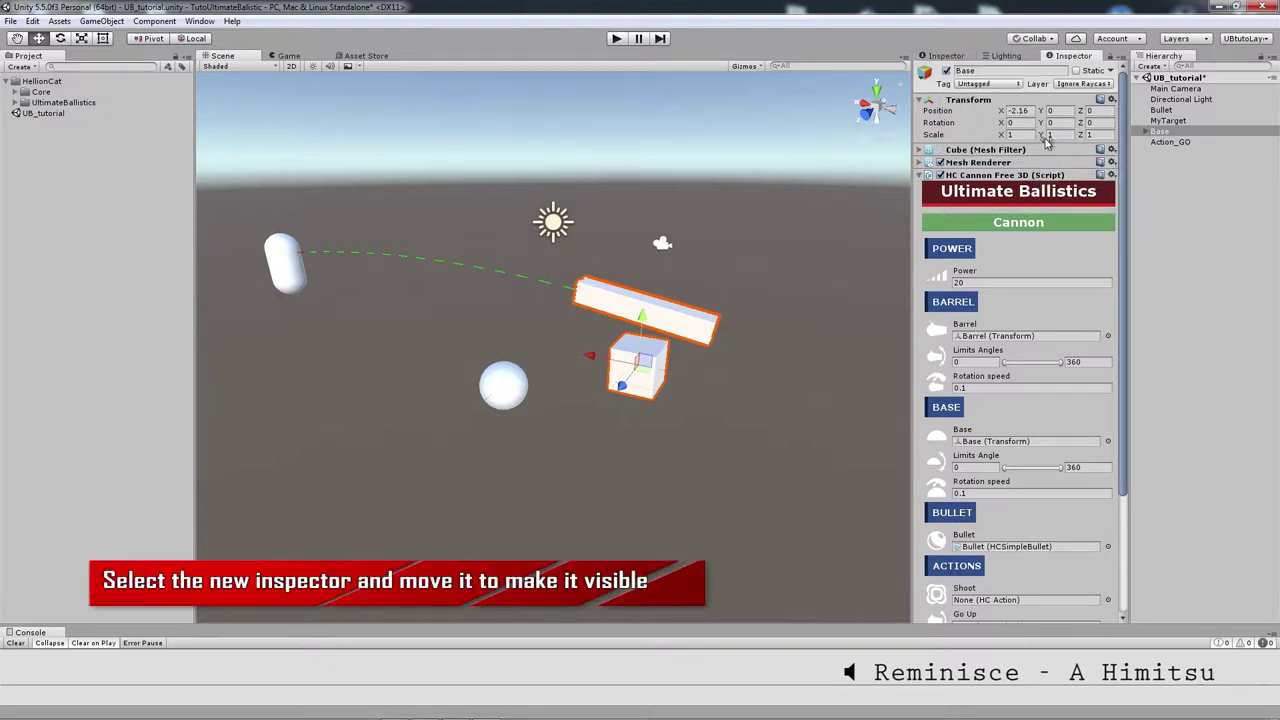
click(958, 58)
click(1063, 58)
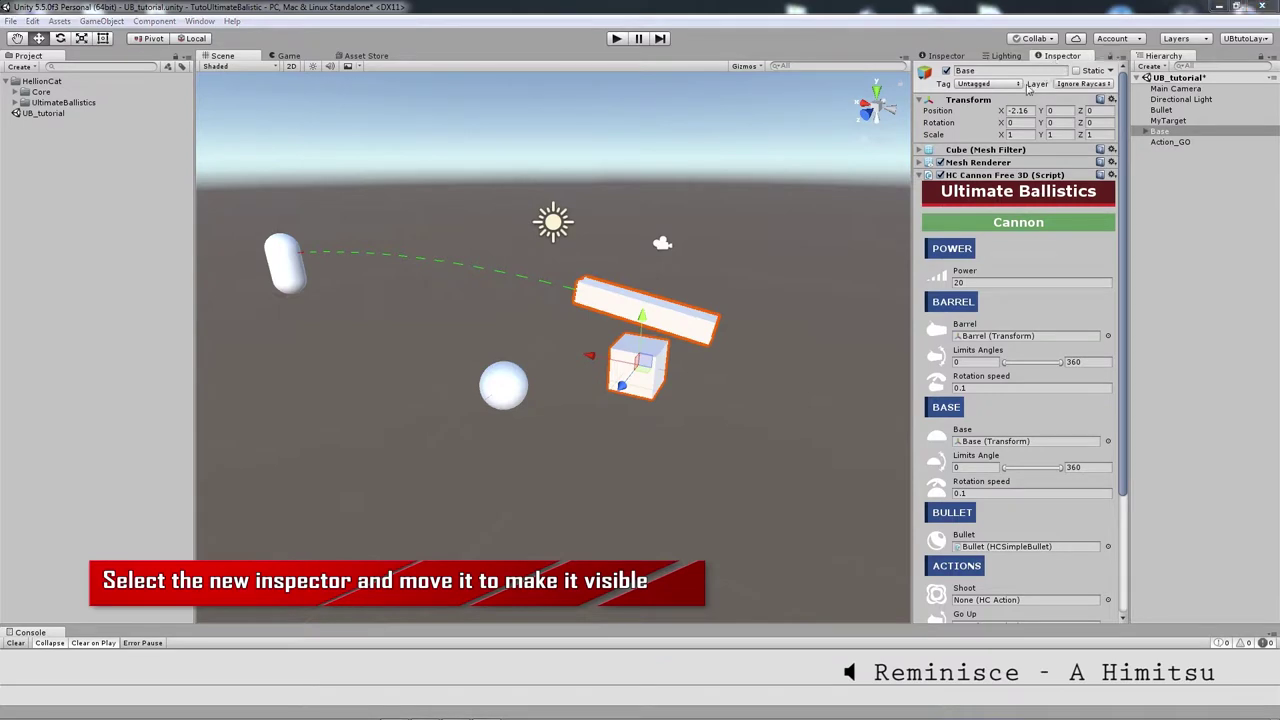
drag(1068, 57, 303, 281)
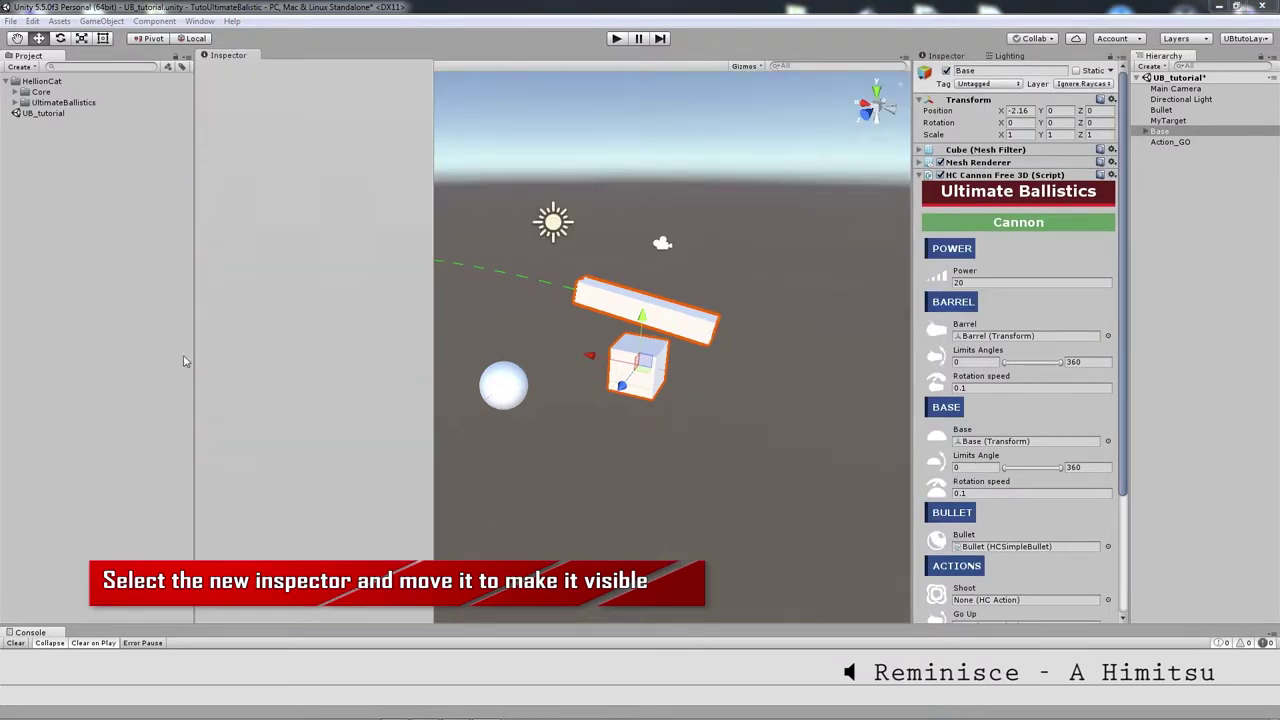
drag(228, 55, 476, 305)
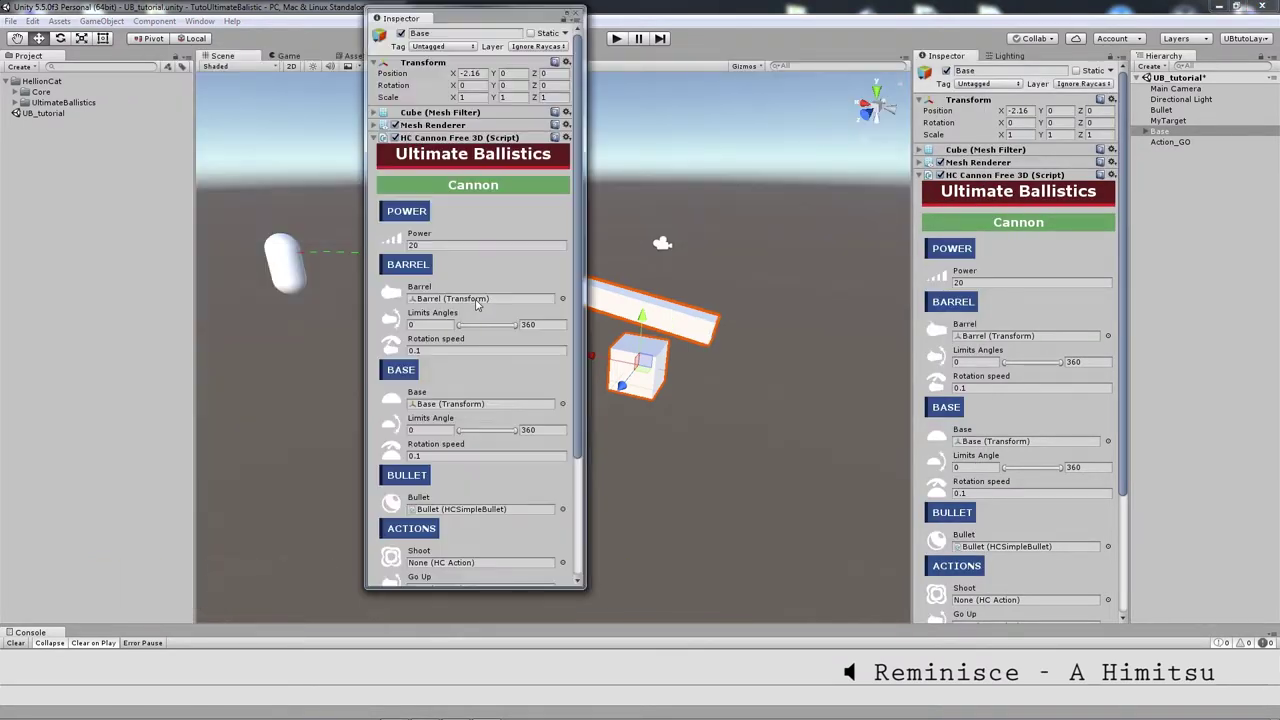
drag(518, 23, 250, 50)
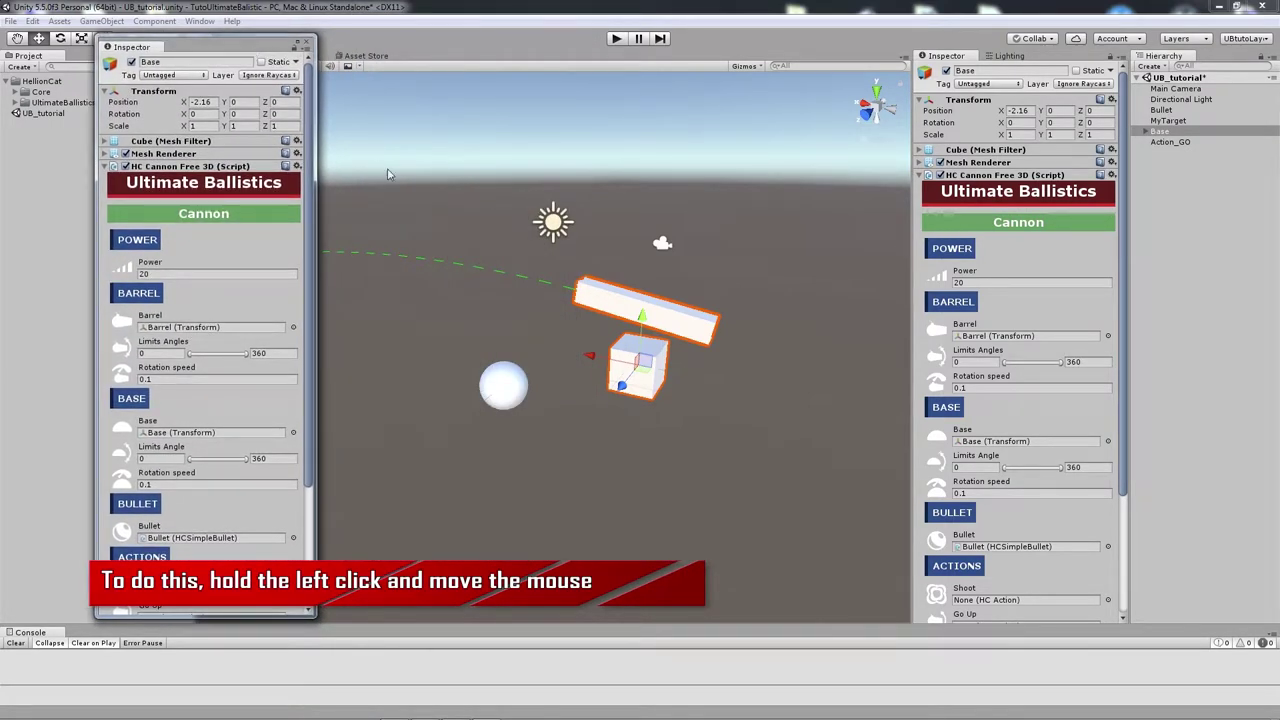
drag(270, 48, 186, 62)
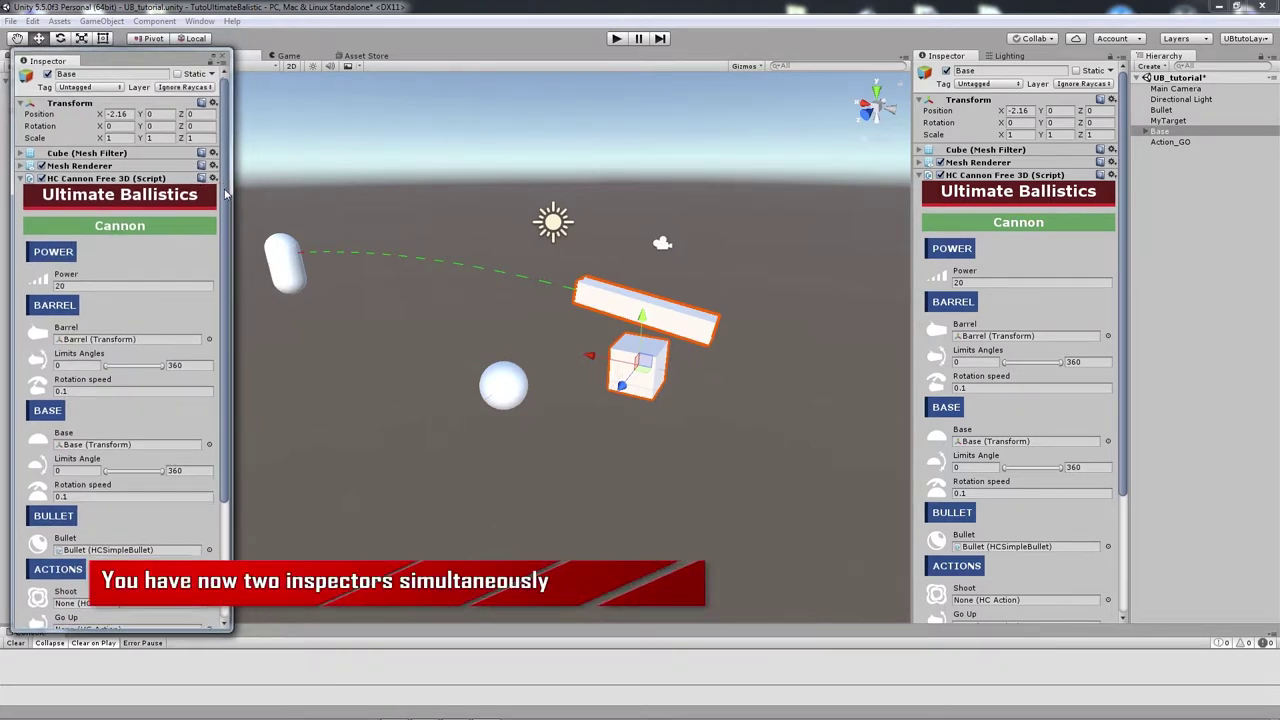
Step: Resize the panels and compare both Inspectors on Base and Action_GO, ending on Base
drag(226, 188, 236, 296)
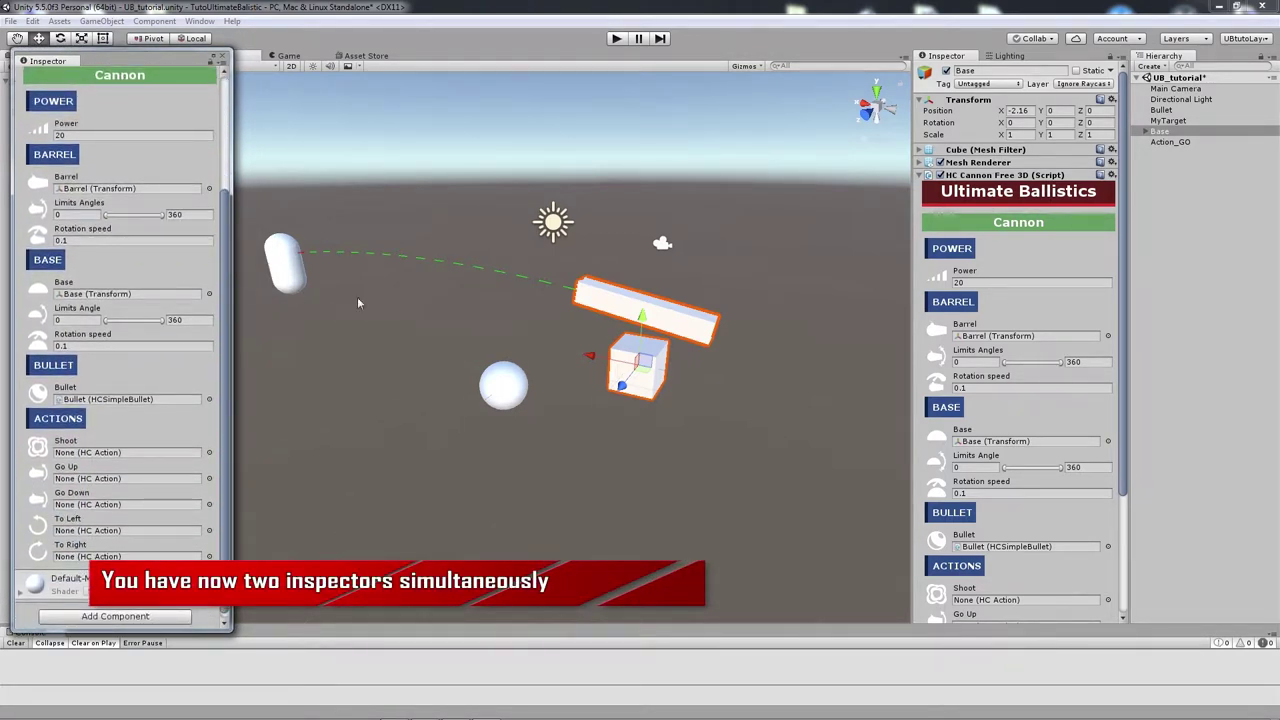
drag(1123, 260, 1127, 370)
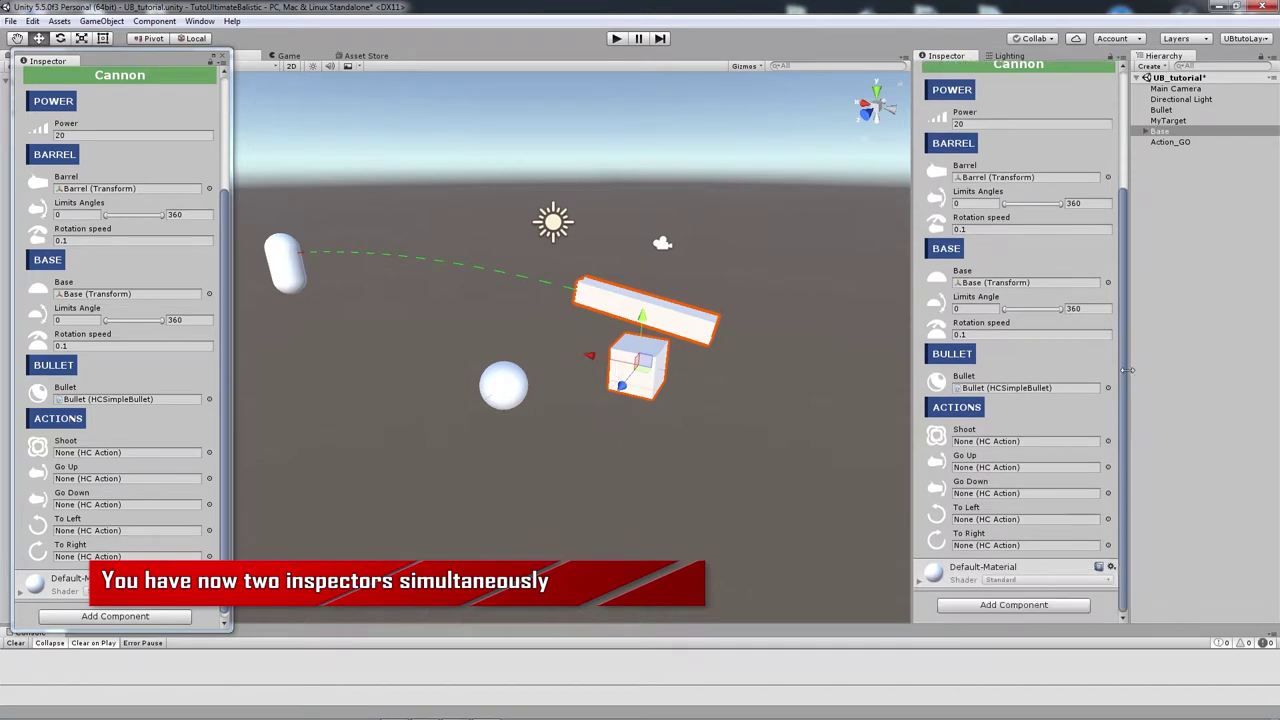
click(1158, 143)
click(1157, 133)
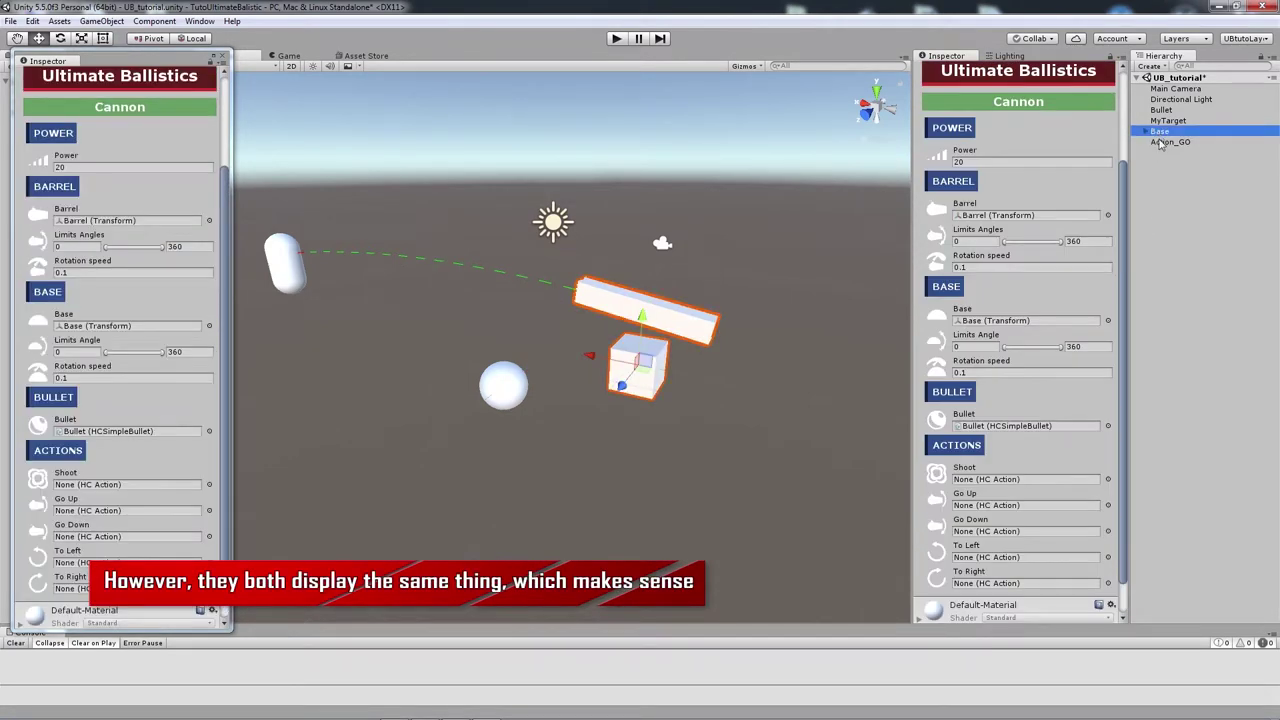
click(1161, 147)
click(1159, 132)
Step: Lock the main Inspector on Action_GO, then select Base to show its cannon script
click(1160, 143)
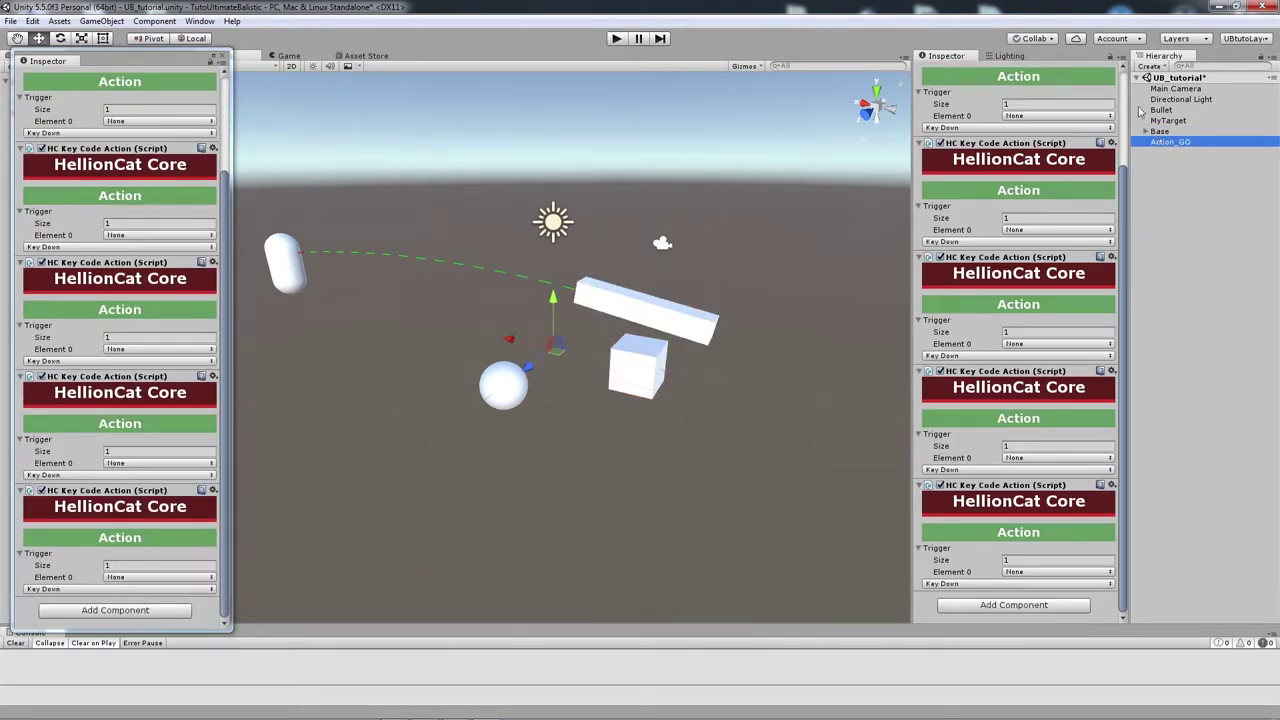
right_click(945, 60)
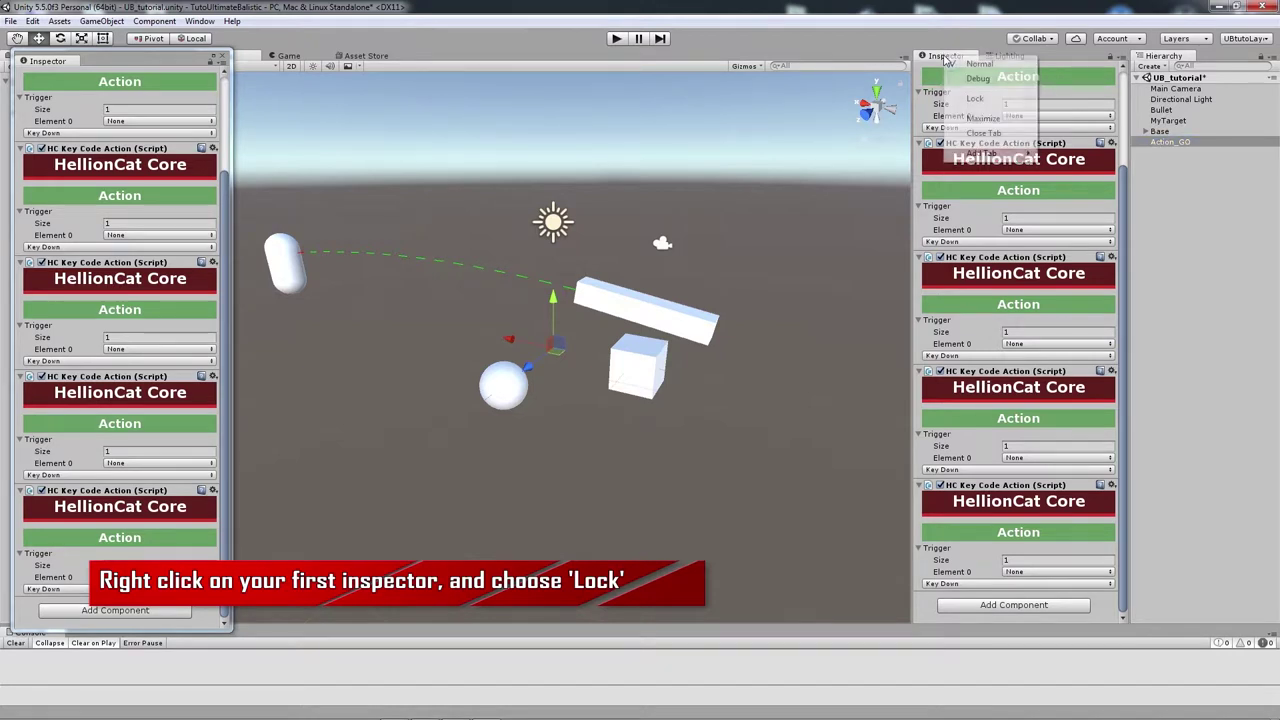
click(968, 104)
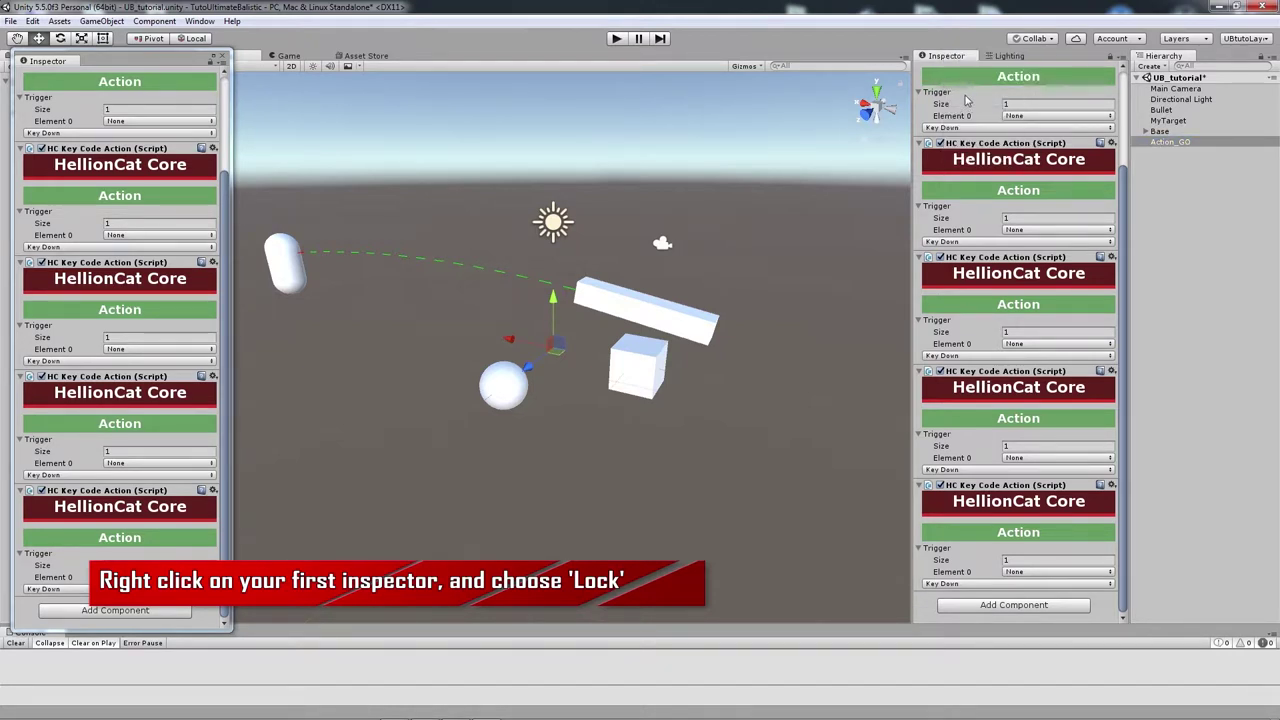
right_click(955, 60)
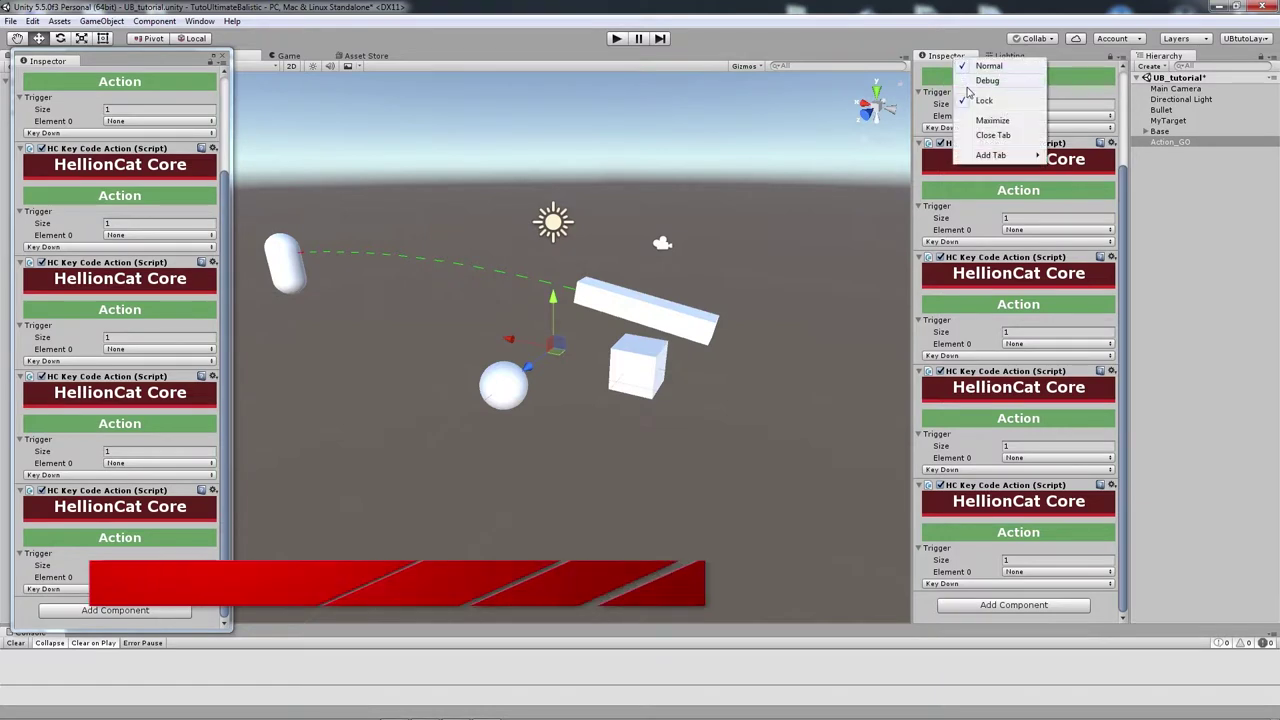
click(968, 104)
click(1111, 58)
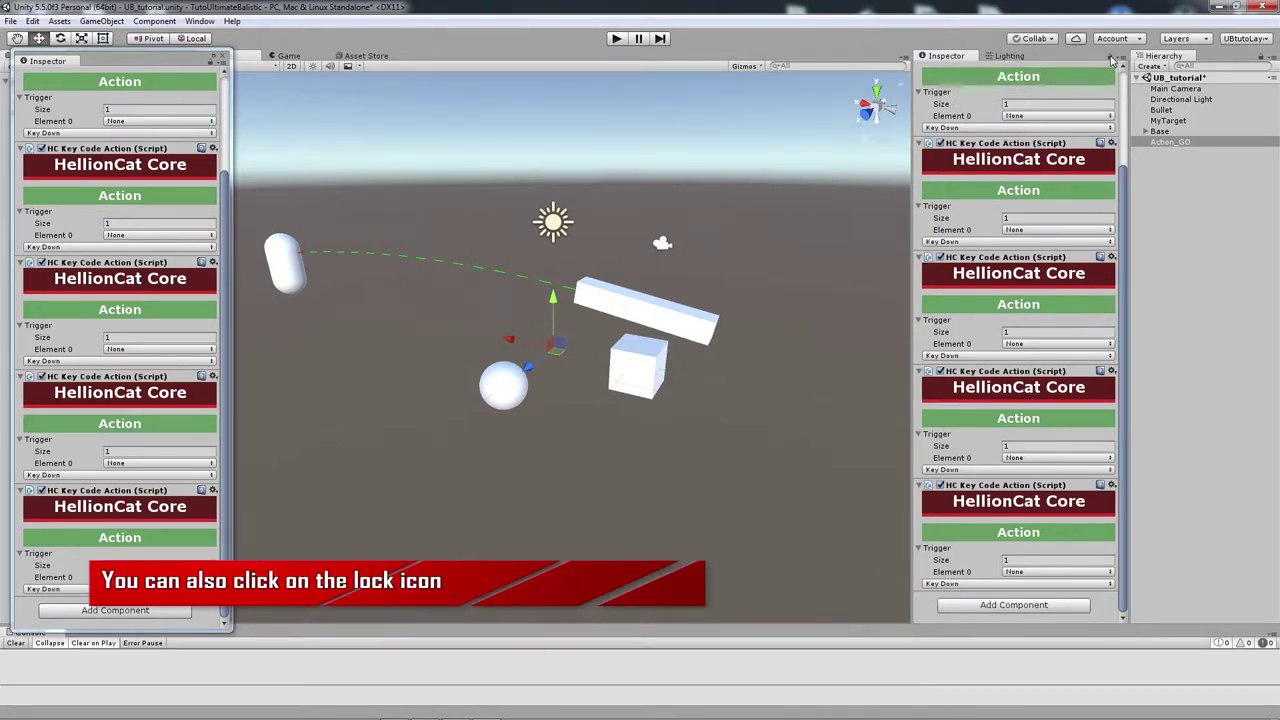
right_click(952, 60)
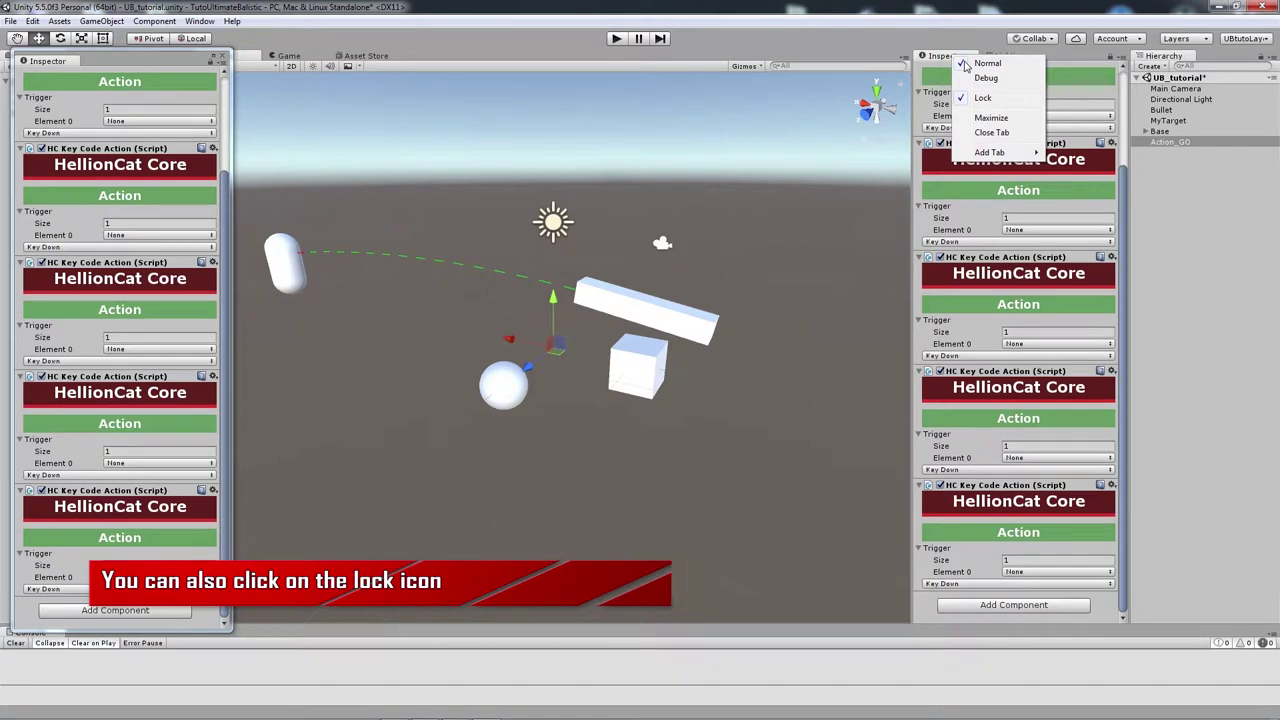
click(1172, 143)
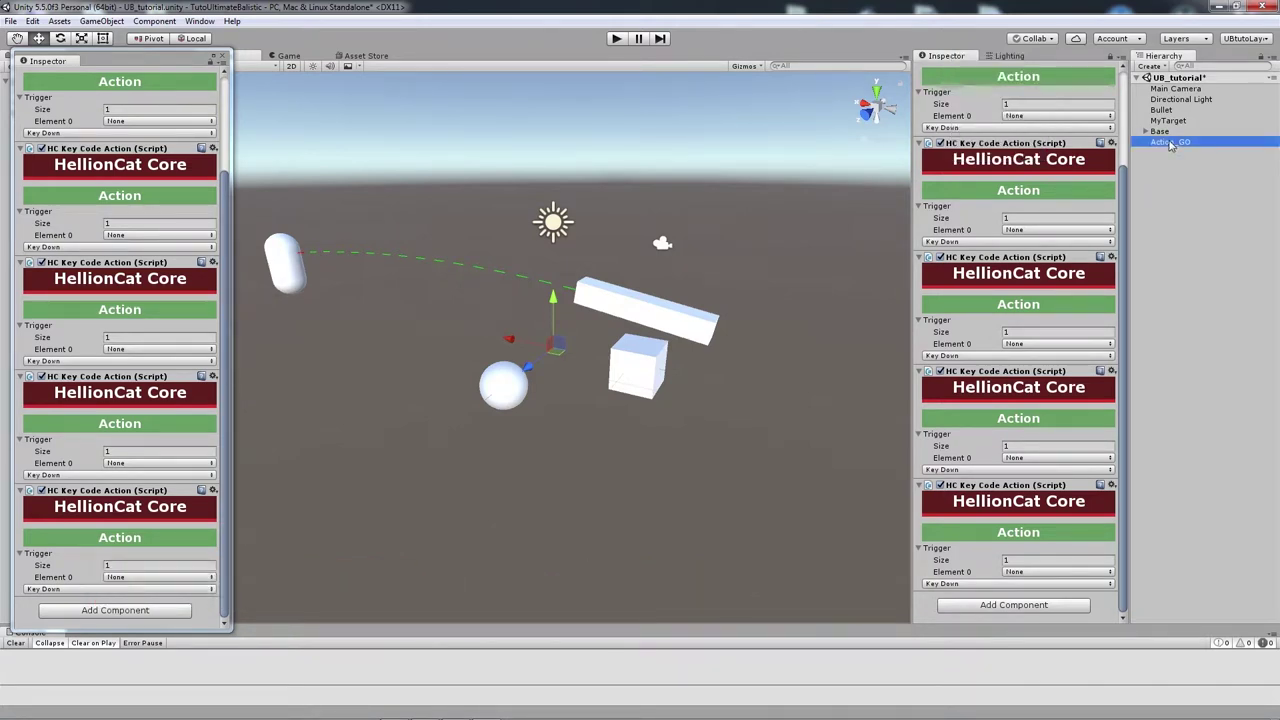
click(1157, 132)
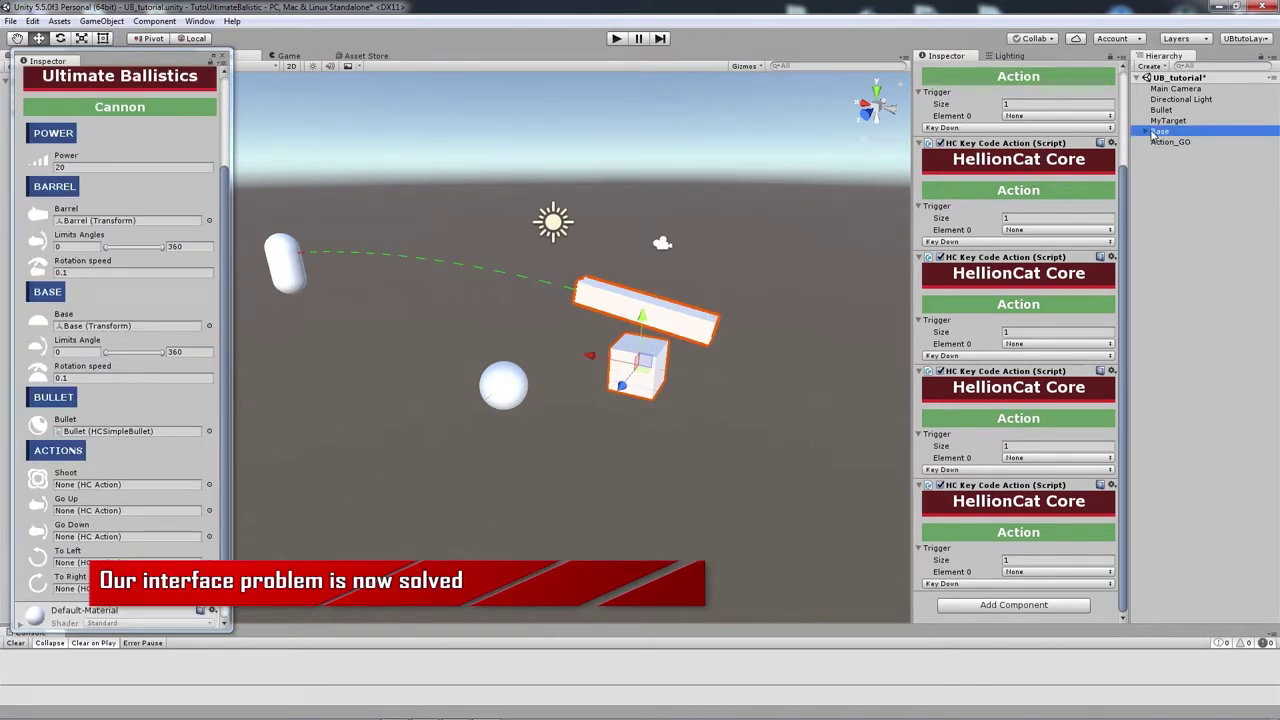
Step: Collapse all five HC Key Code Action components in the locked Inspector
click(926, 143)
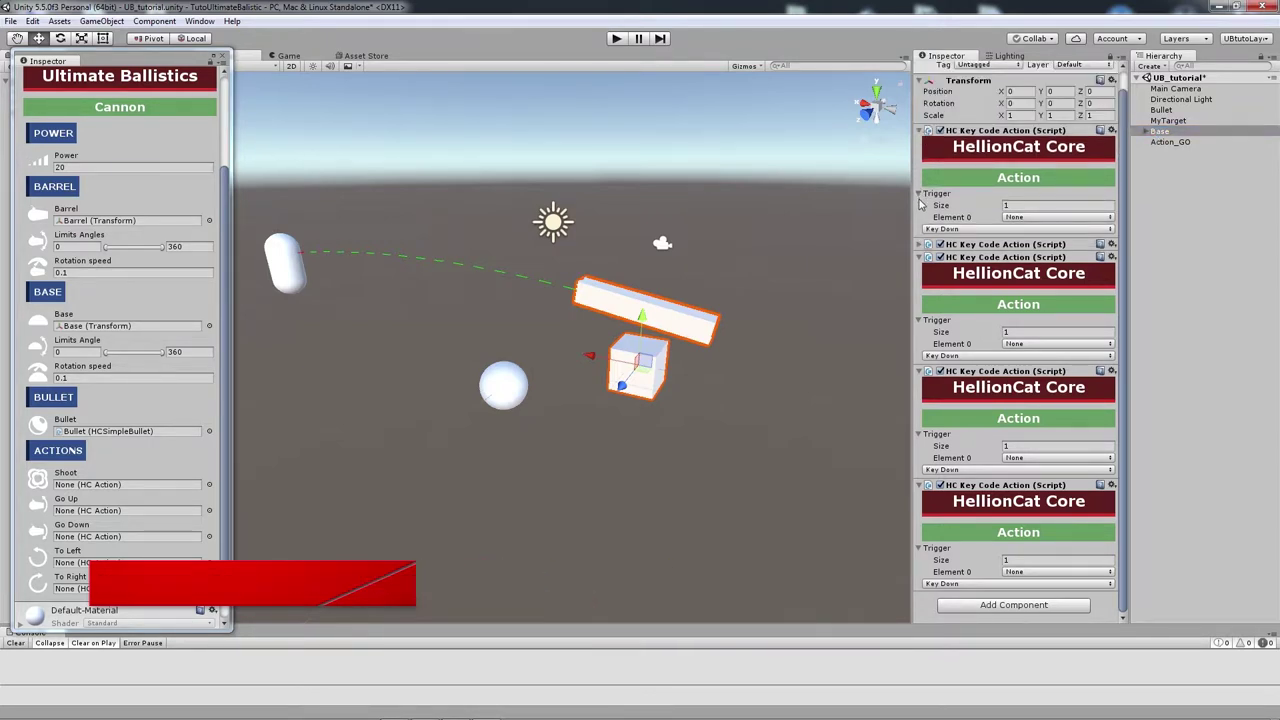
click(920, 131)
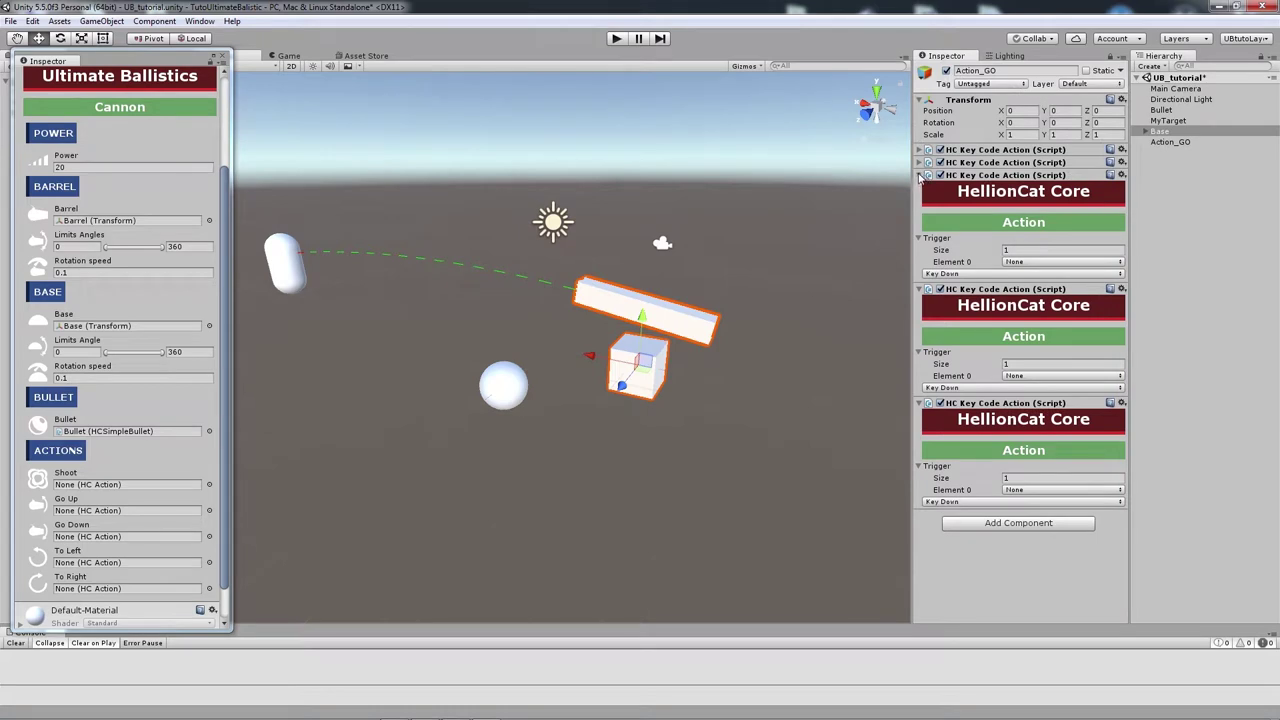
click(920, 175)
click(920, 188)
click(920, 201)
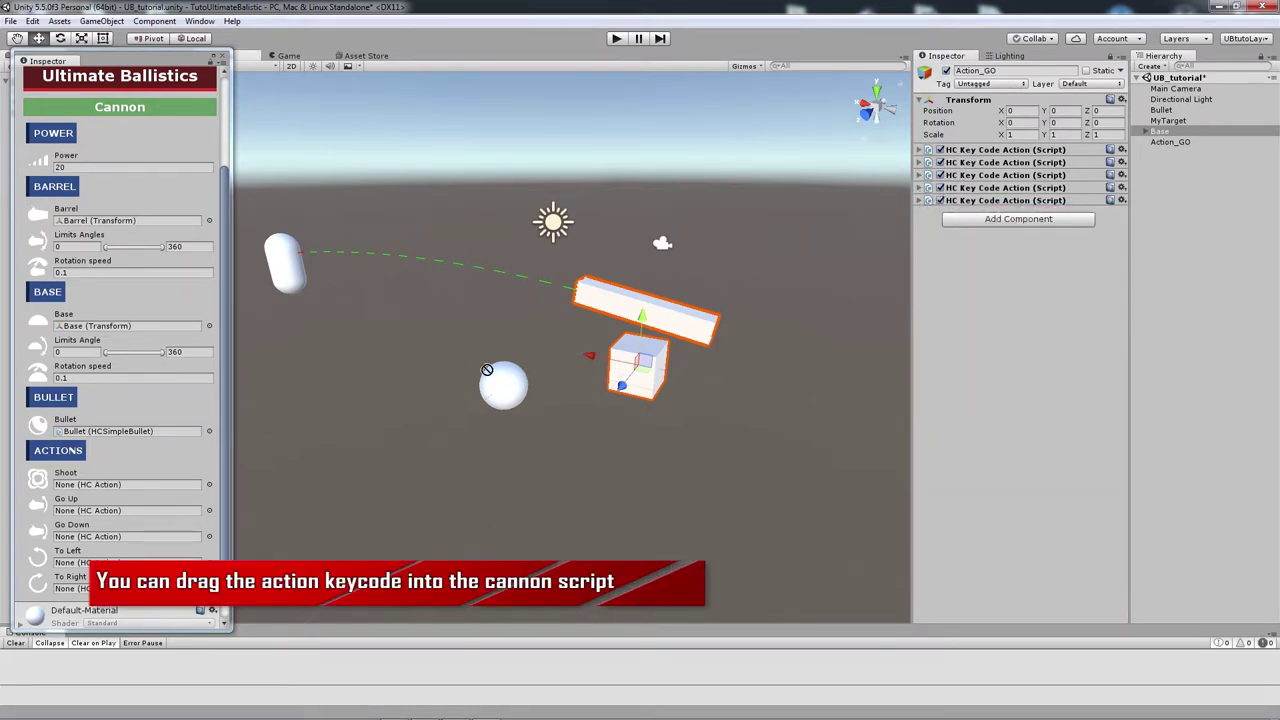
Step: Drag the five key code actions onto Shoot, Go Up, Go Down, To Left and To Right
drag(920, 186, 99, 487)
scroll(108, 484, down, 2)
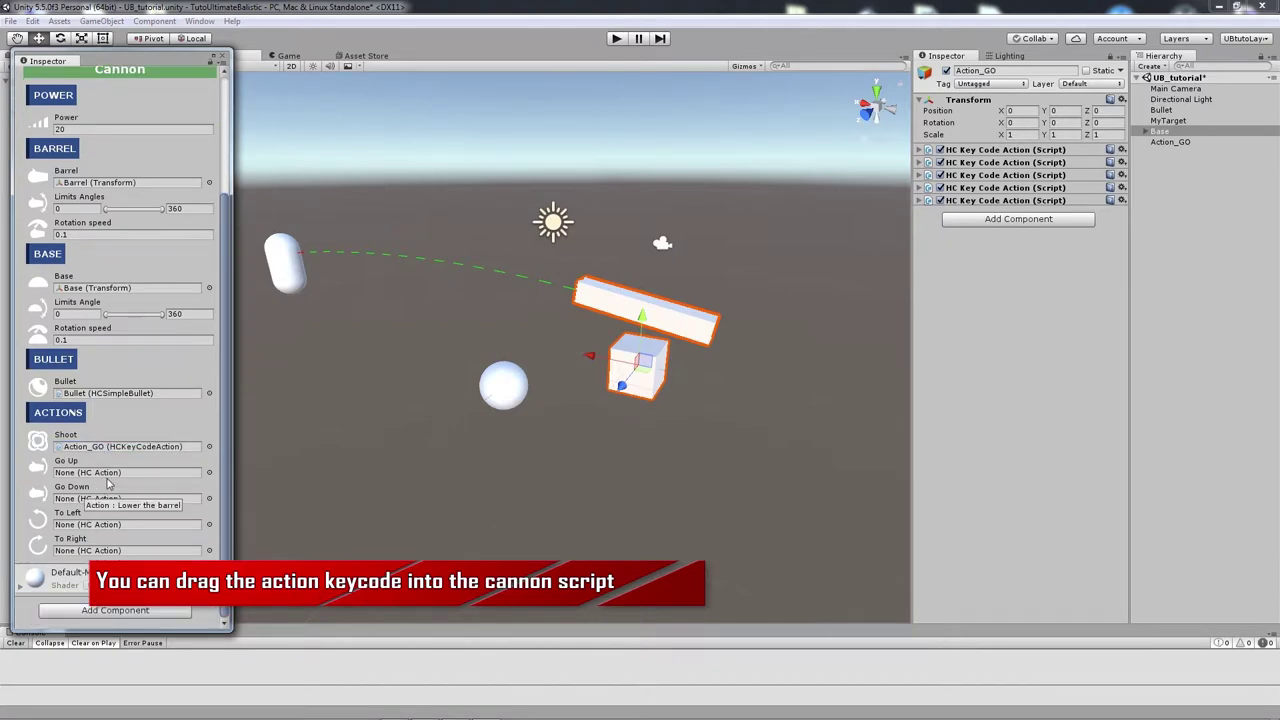
drag(962, 162, 182, 477)
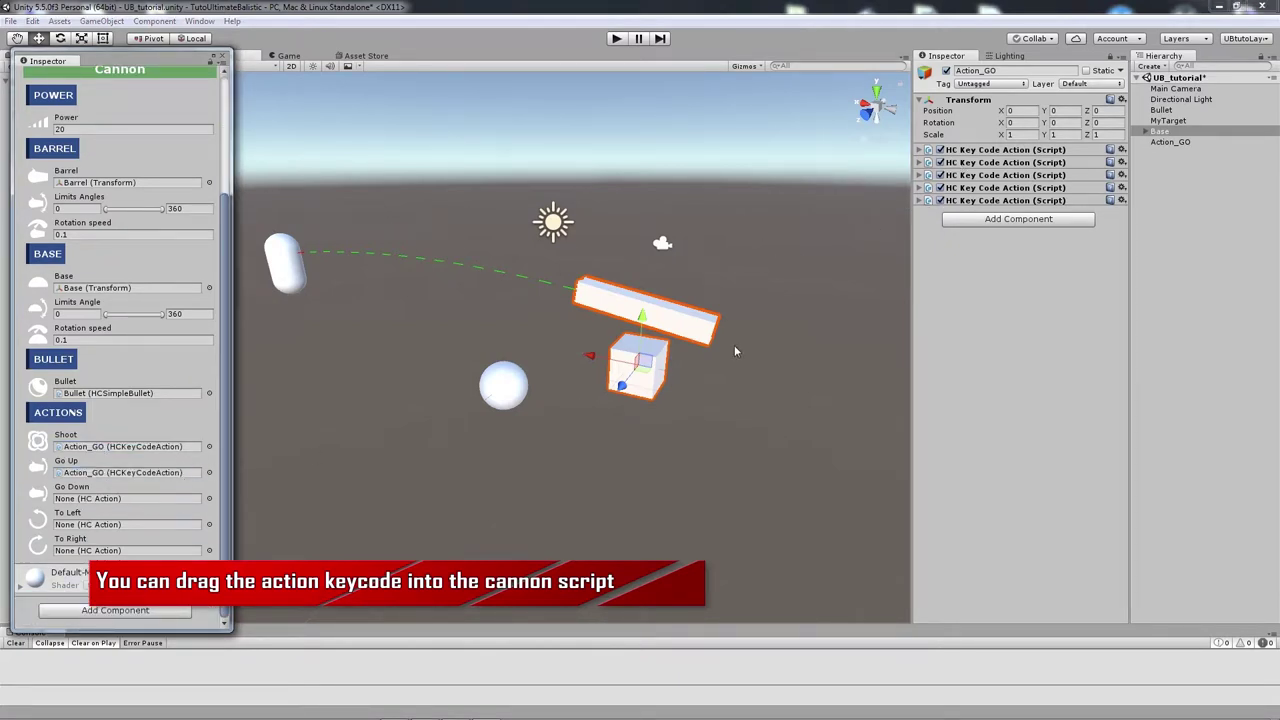
click(960, 175)
drag(960, 175, 128, 498)
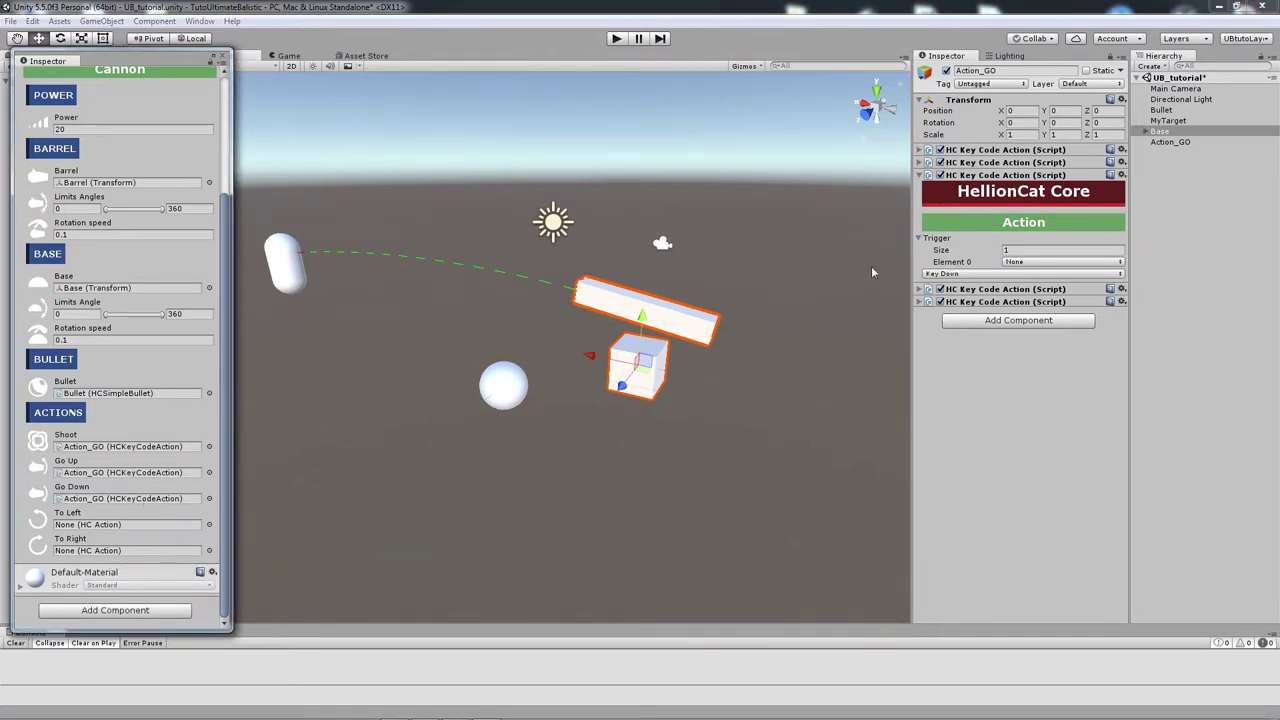
click(920, 177)
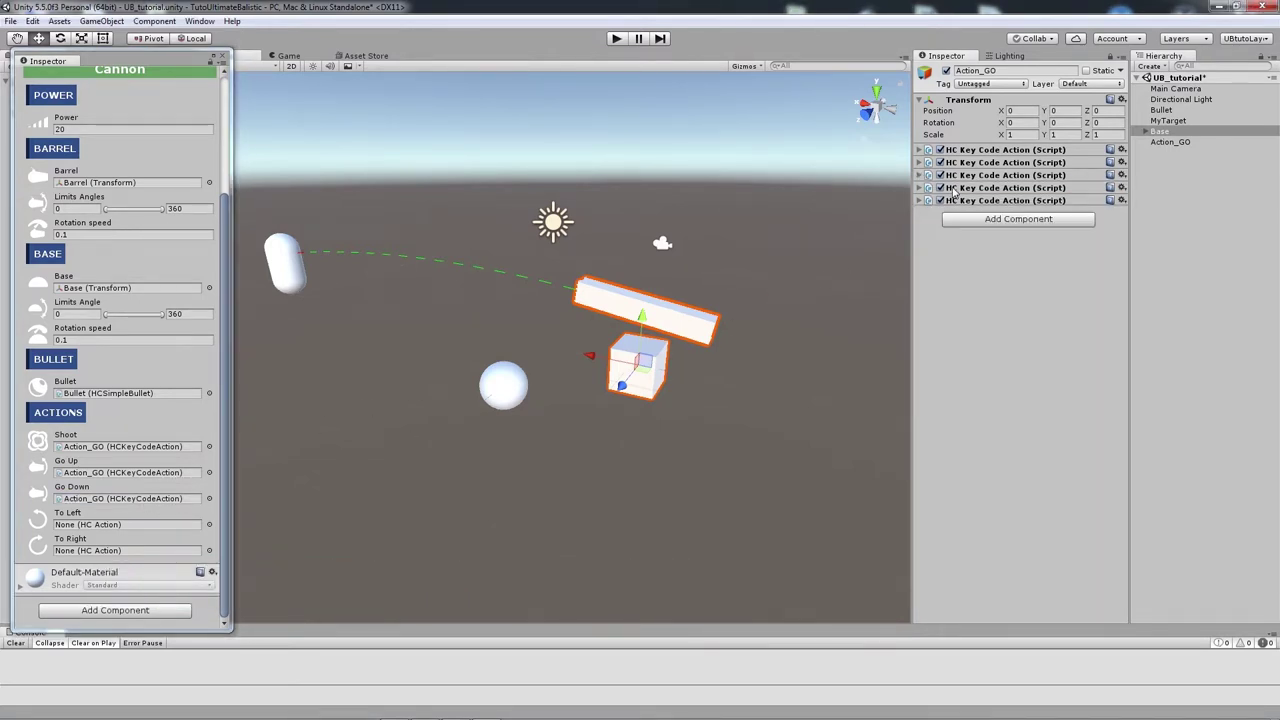
drag(955, 188, 152, 524)
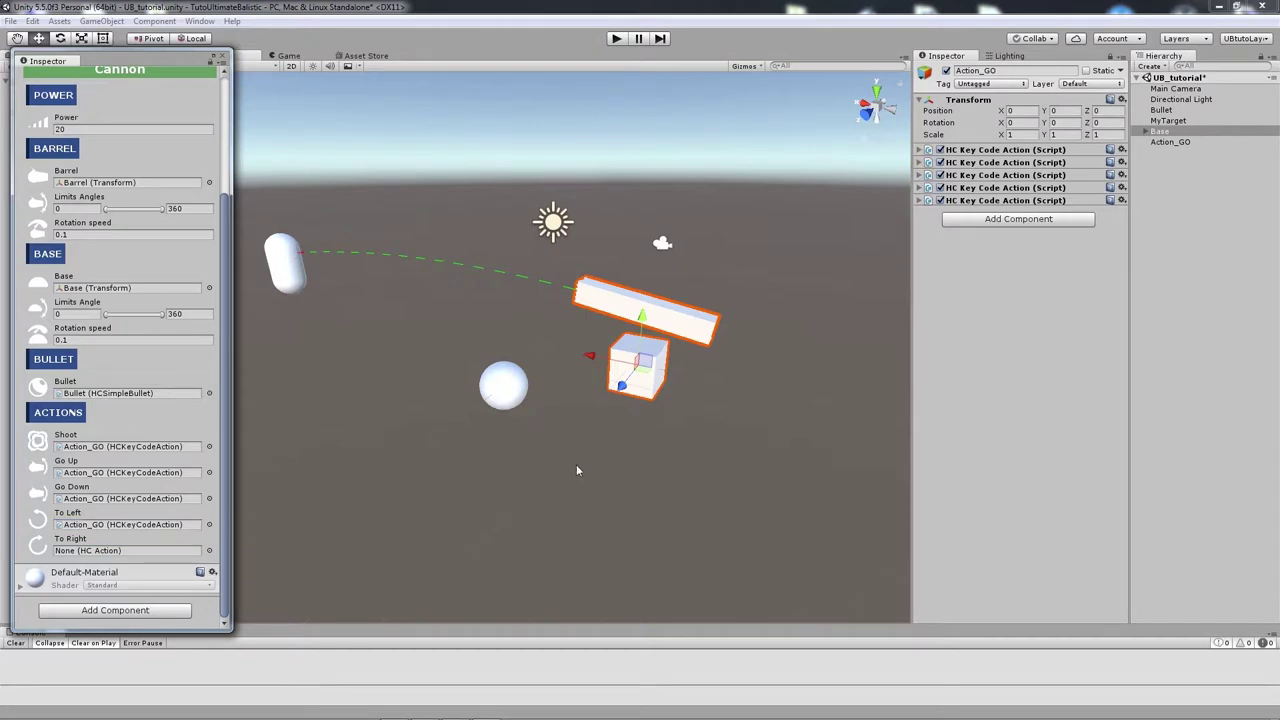
drag(996, 209, 138, 545)
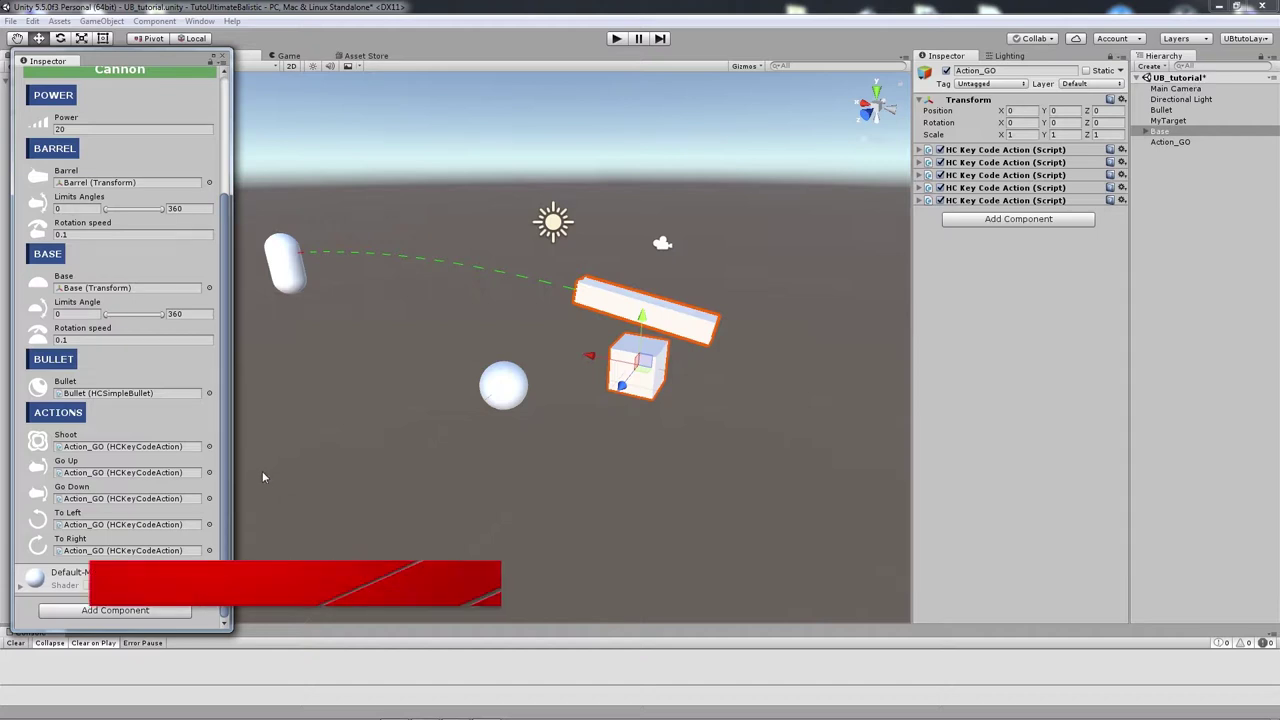
Step: Close the floating Inspector, unlock the main one, verify Base and Action_GO, then clear the selection
click(224, 58)
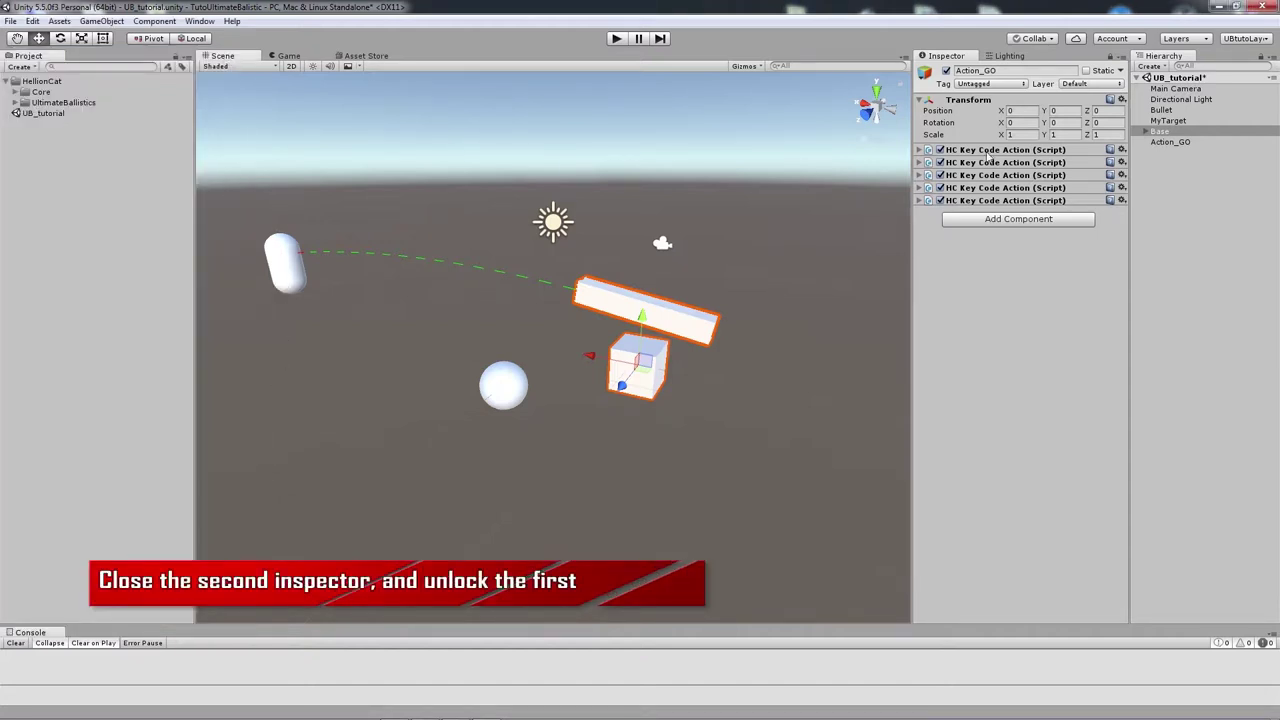
click(1112, 60)
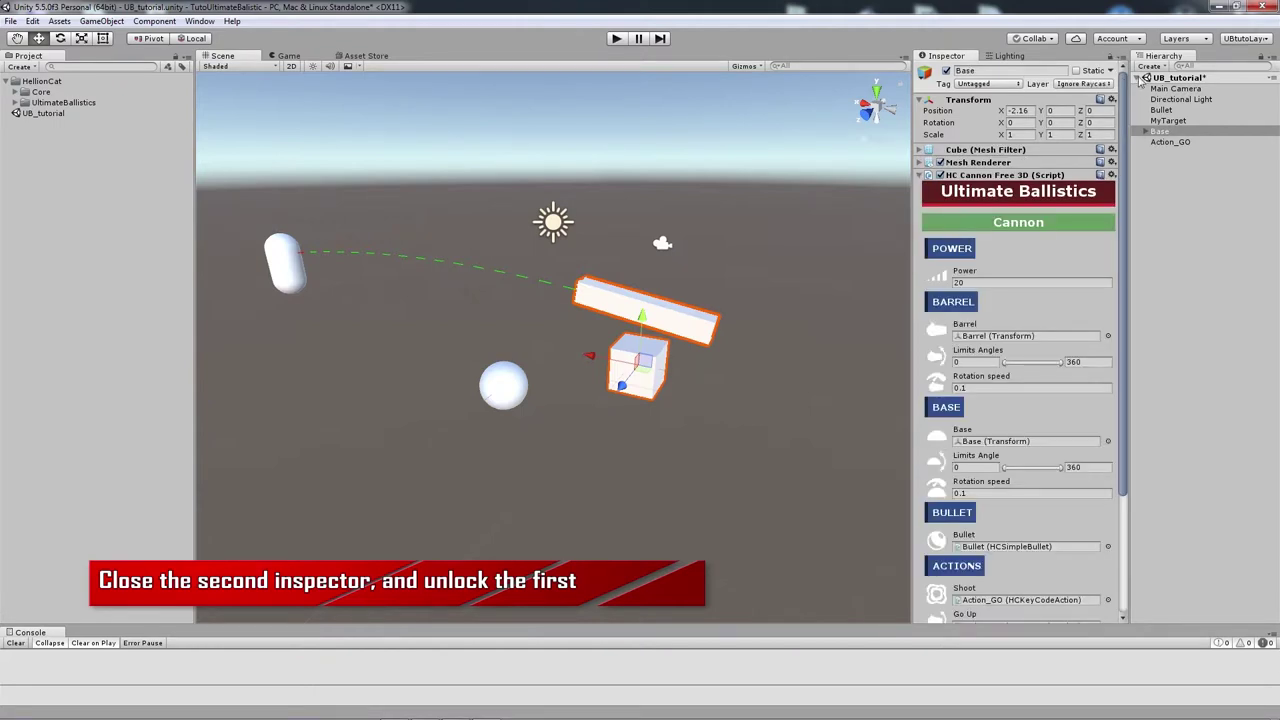
click(1169, 142)
click(1160, 131)
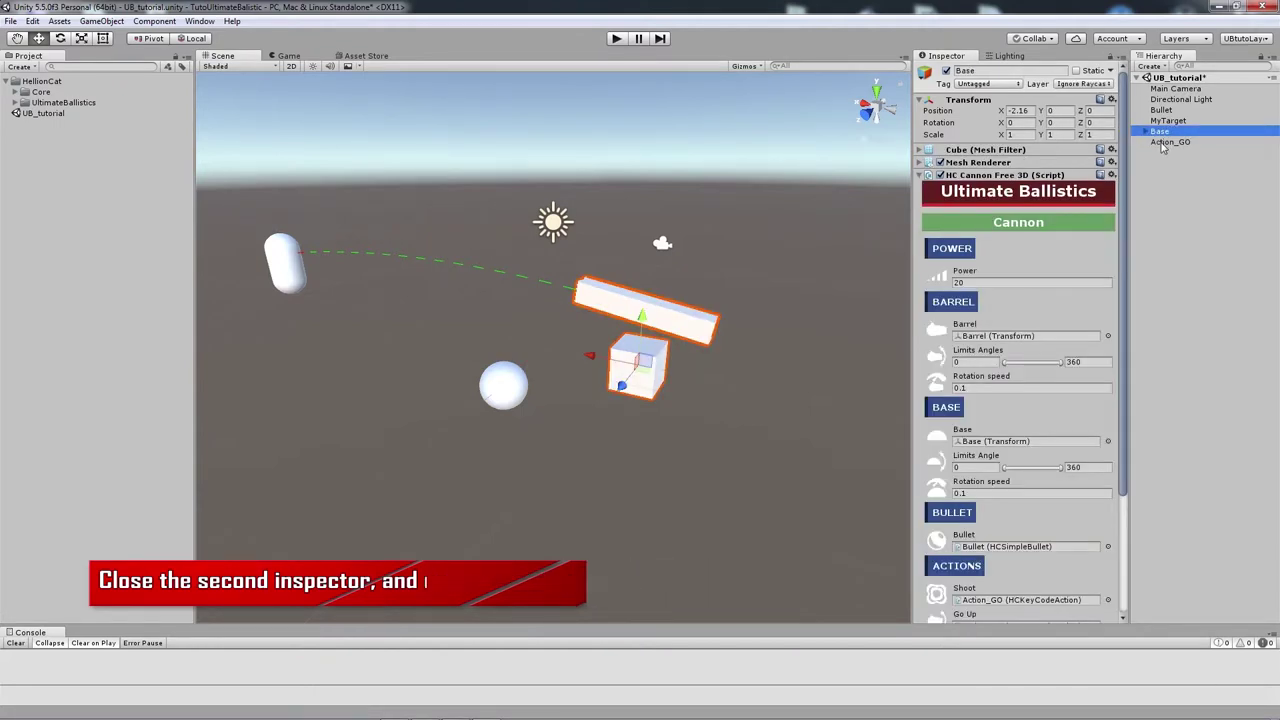
click(1165, 142)
click(1158, 131)
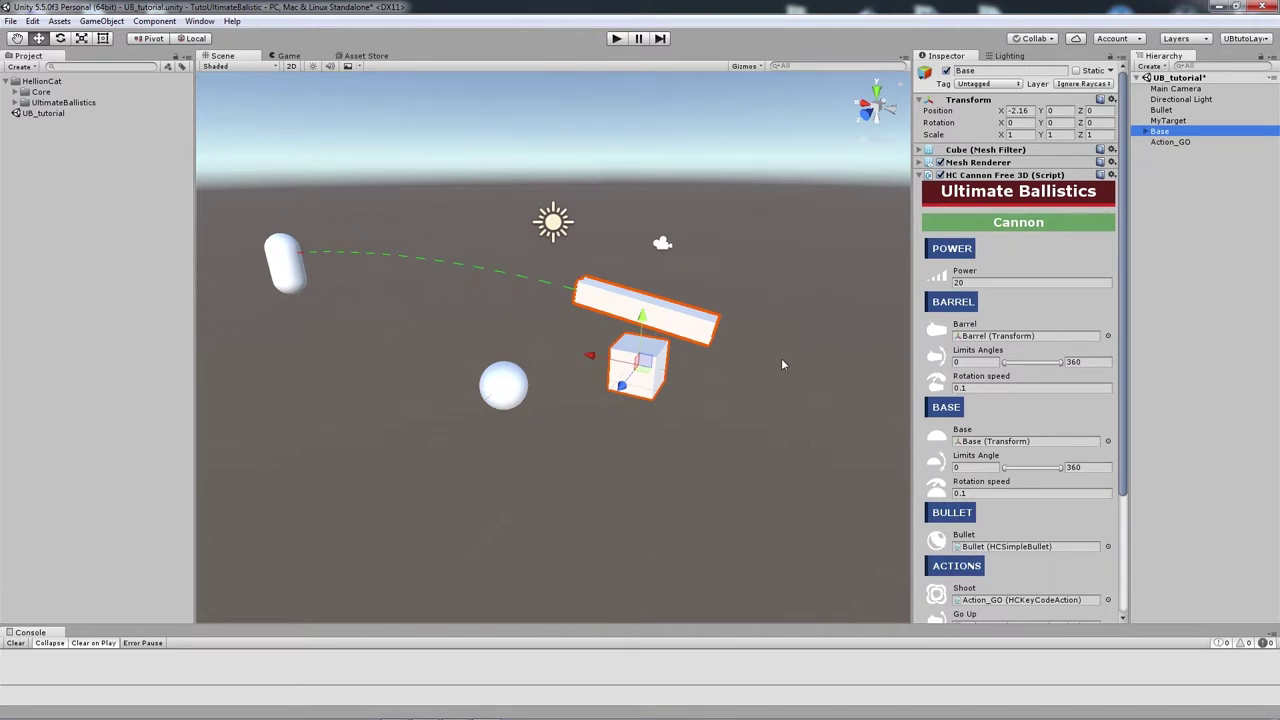
click(769, 383)
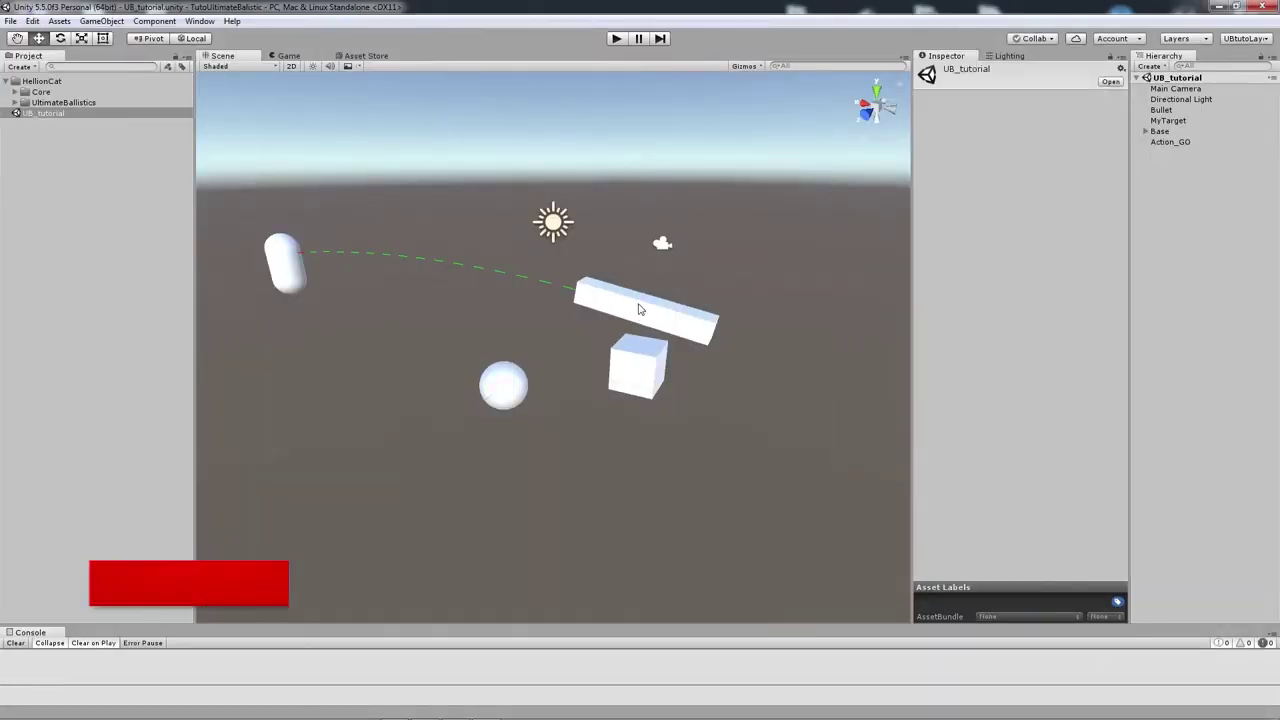
Step: Move the Main Camera down beside the cube and rotate it to Y 133.236 facing the cannon
click(663, 245)
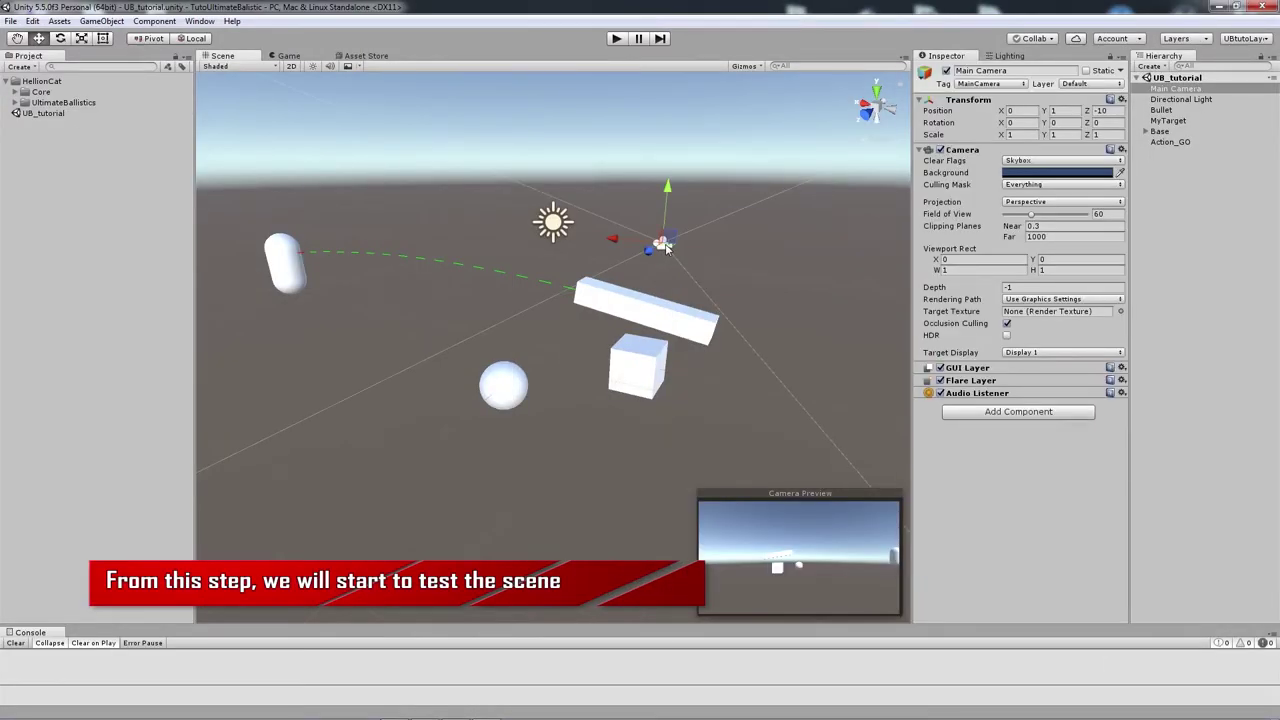
drag(667, 248, 730, 489)
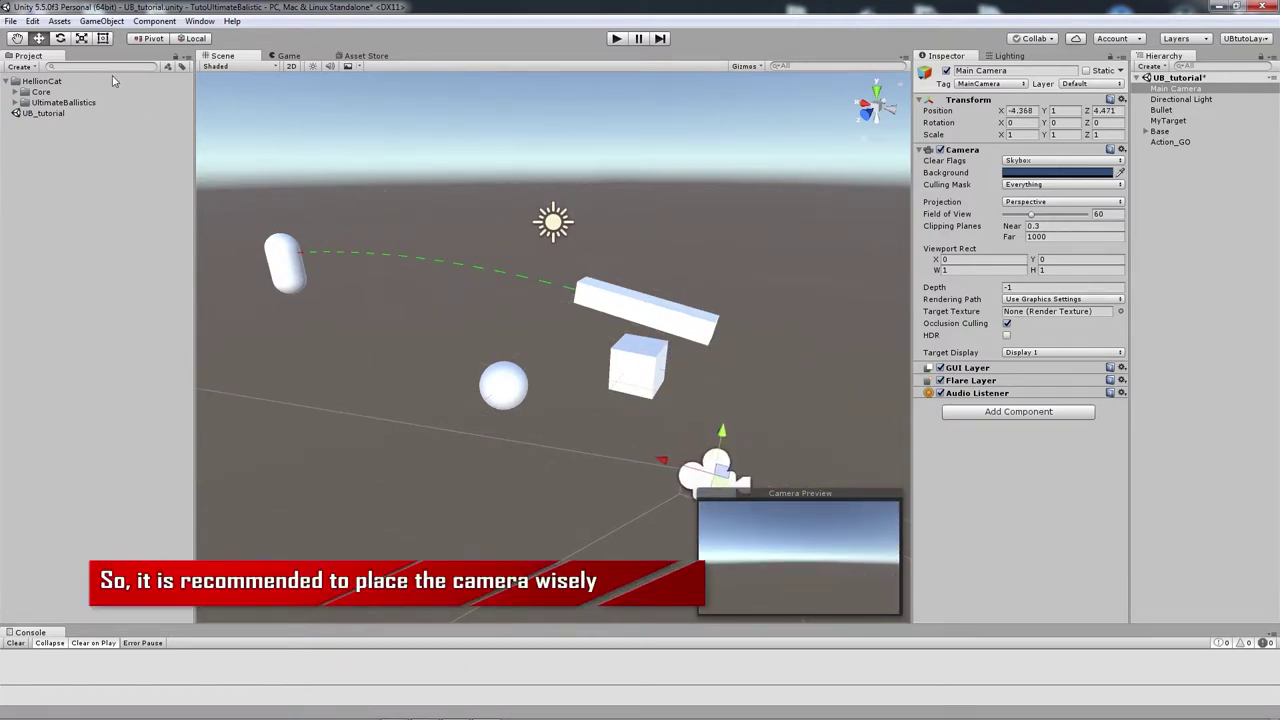
click(61, 38)
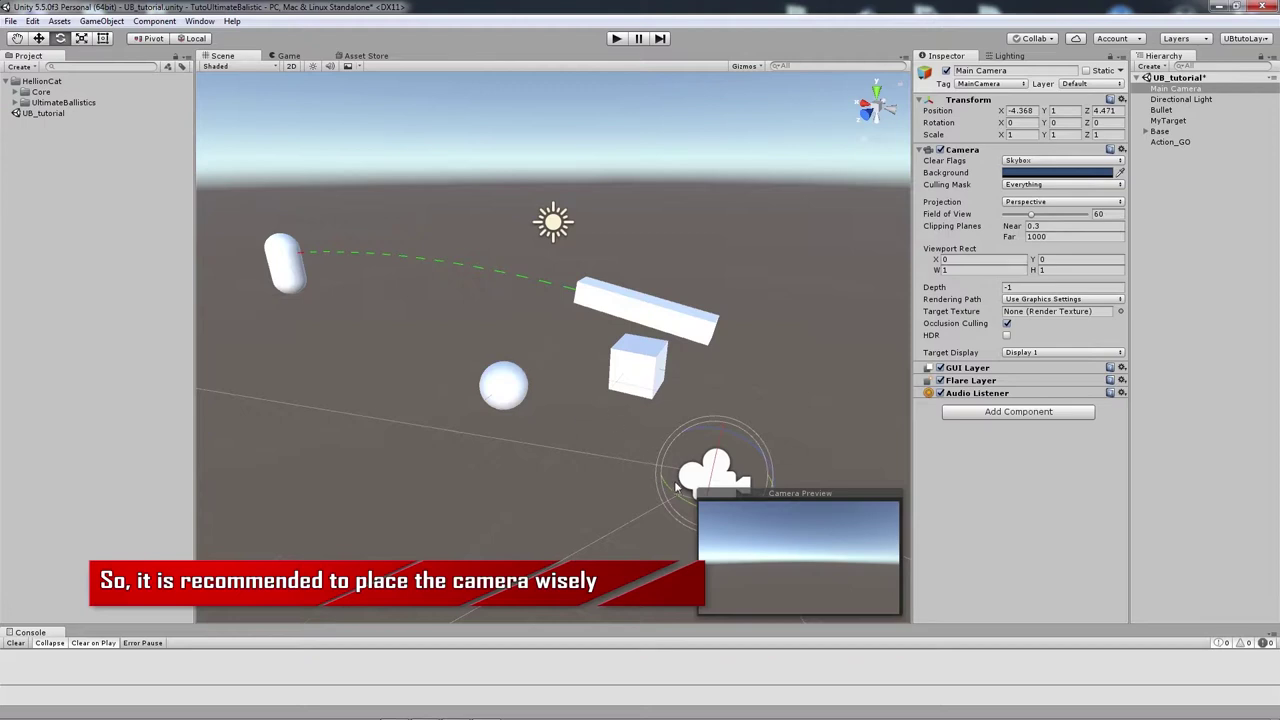
mouse_move(673, 494)
mouse_down()
mouse_move(493, 397)
mouse_move(503, 393)
mouse_up()
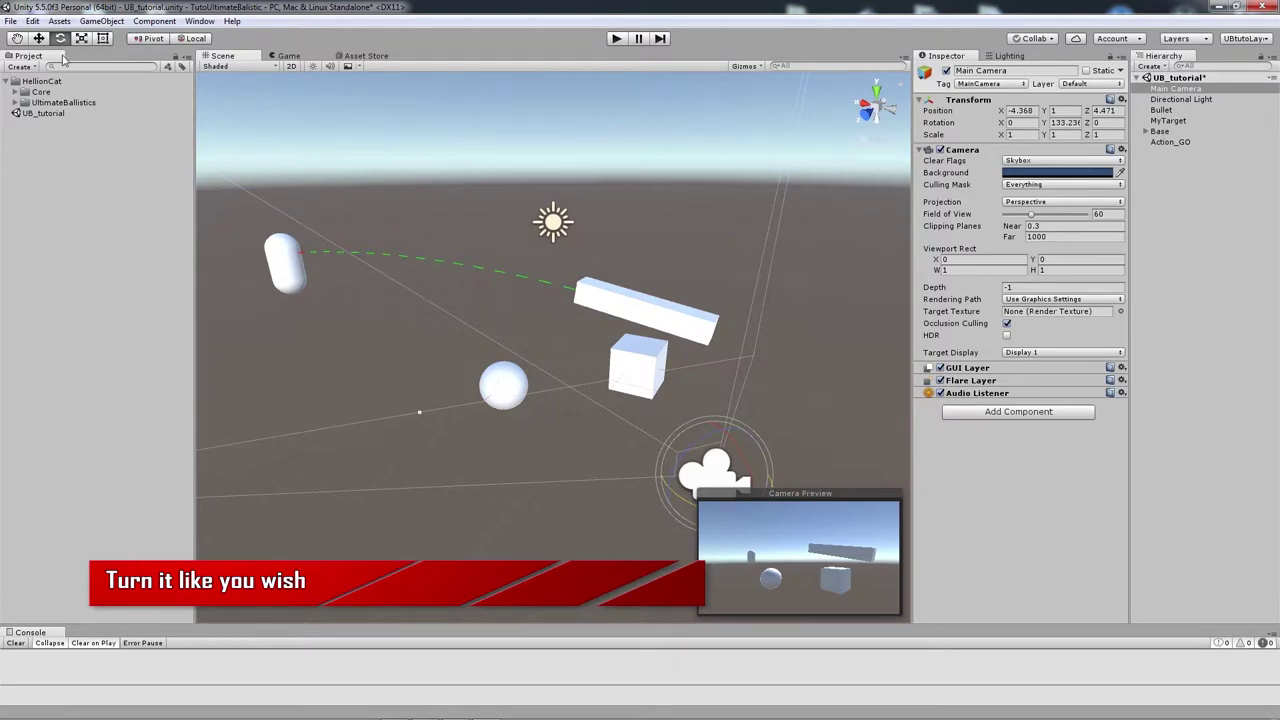
click(39, 38)
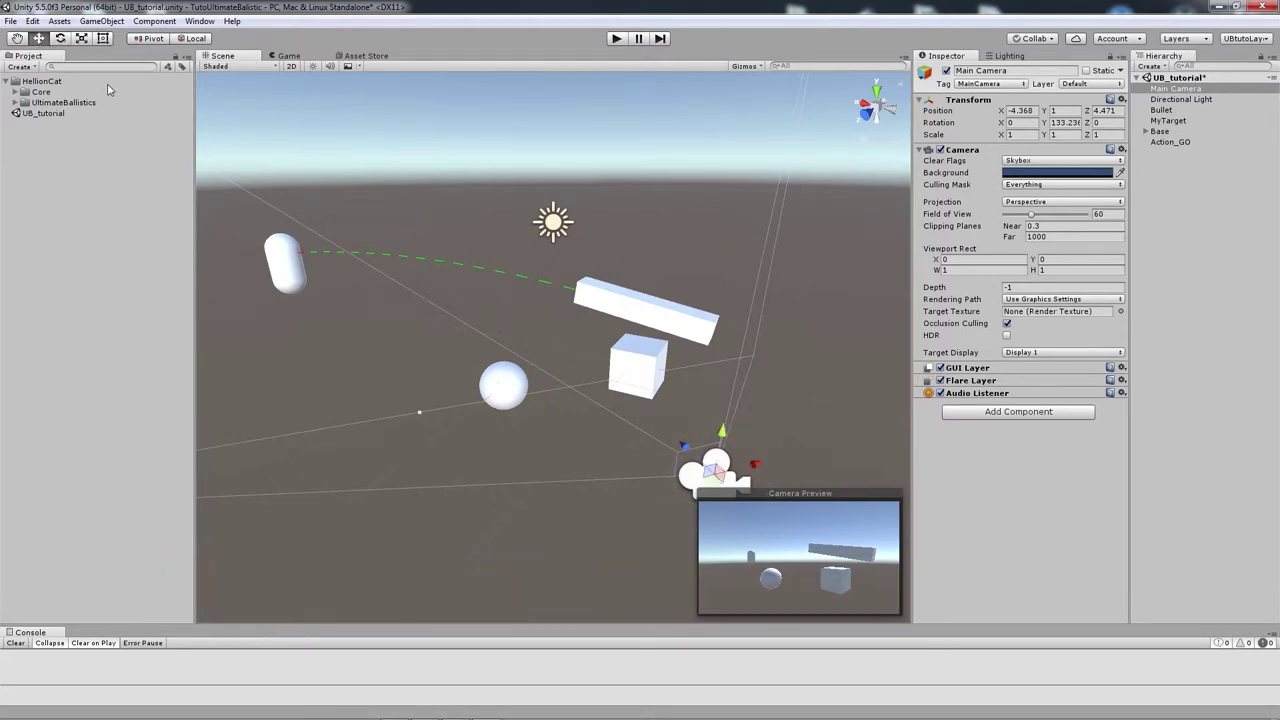
click(762, 440)
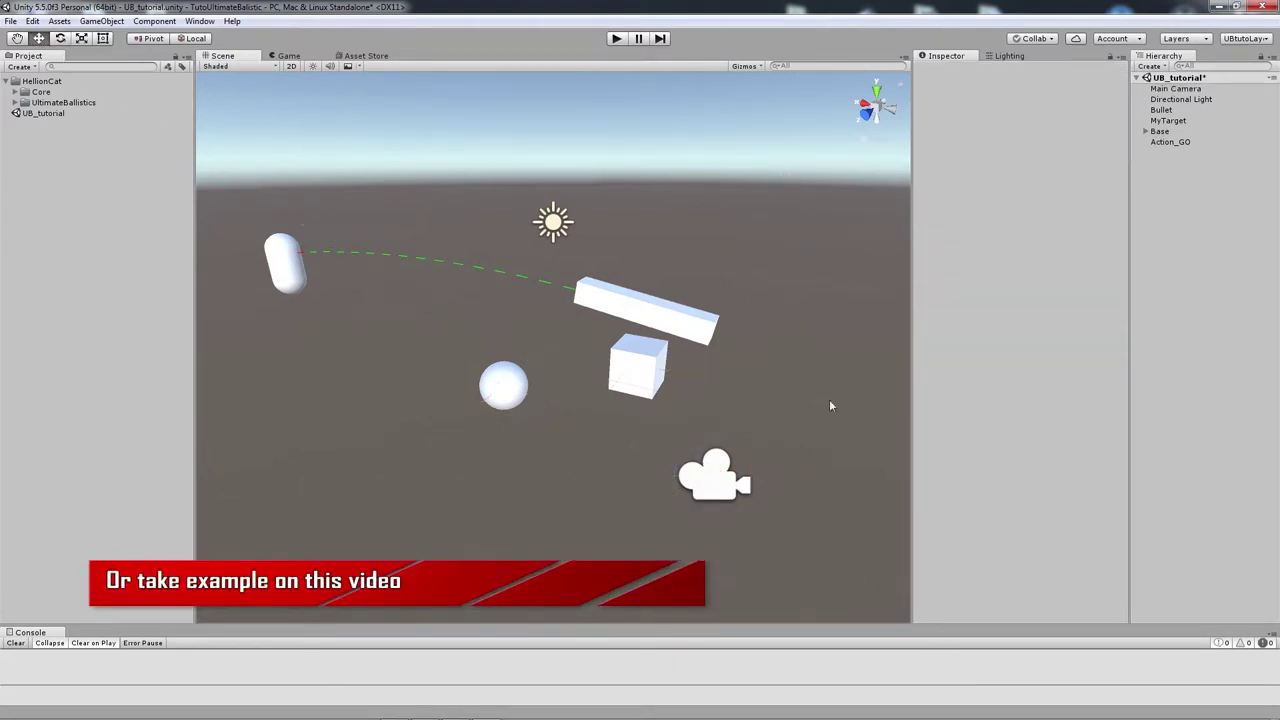
Step: Select Action_GO, collapse the other HC Key Code Actions, and set the first one's Element 0 to Space
click(1162, 131)
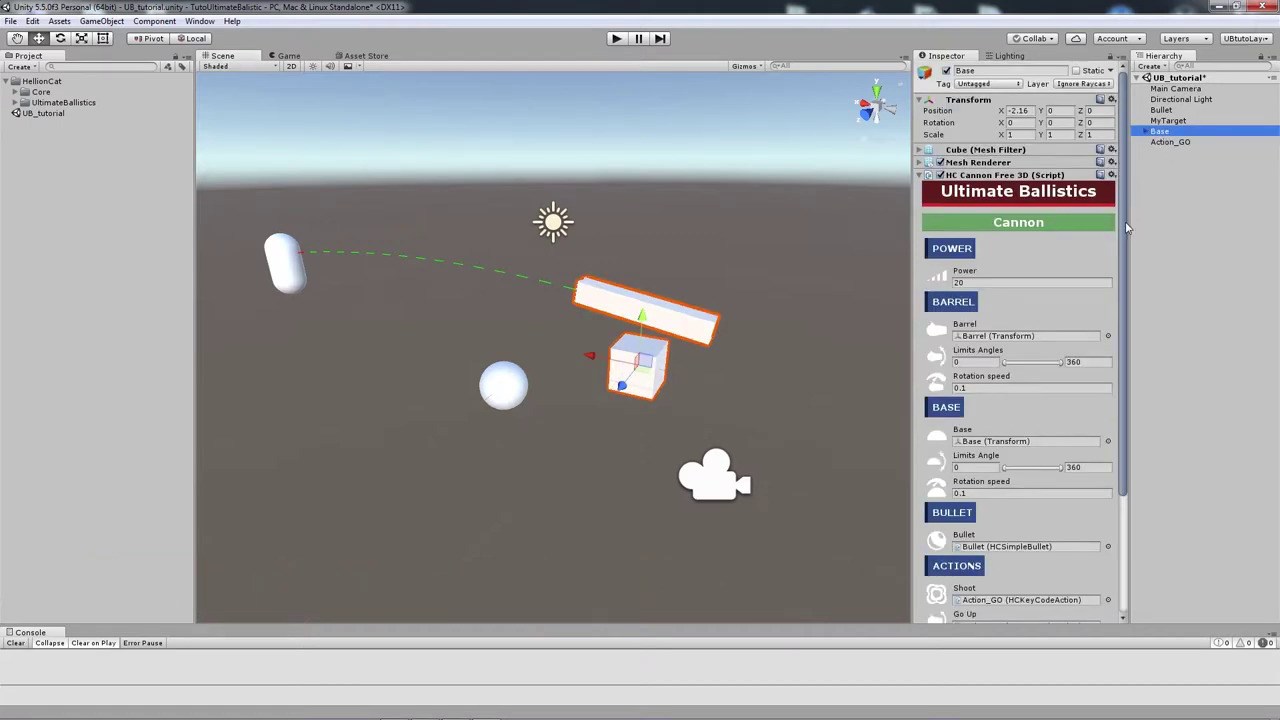
drag(1127, 228, 1135, 345)
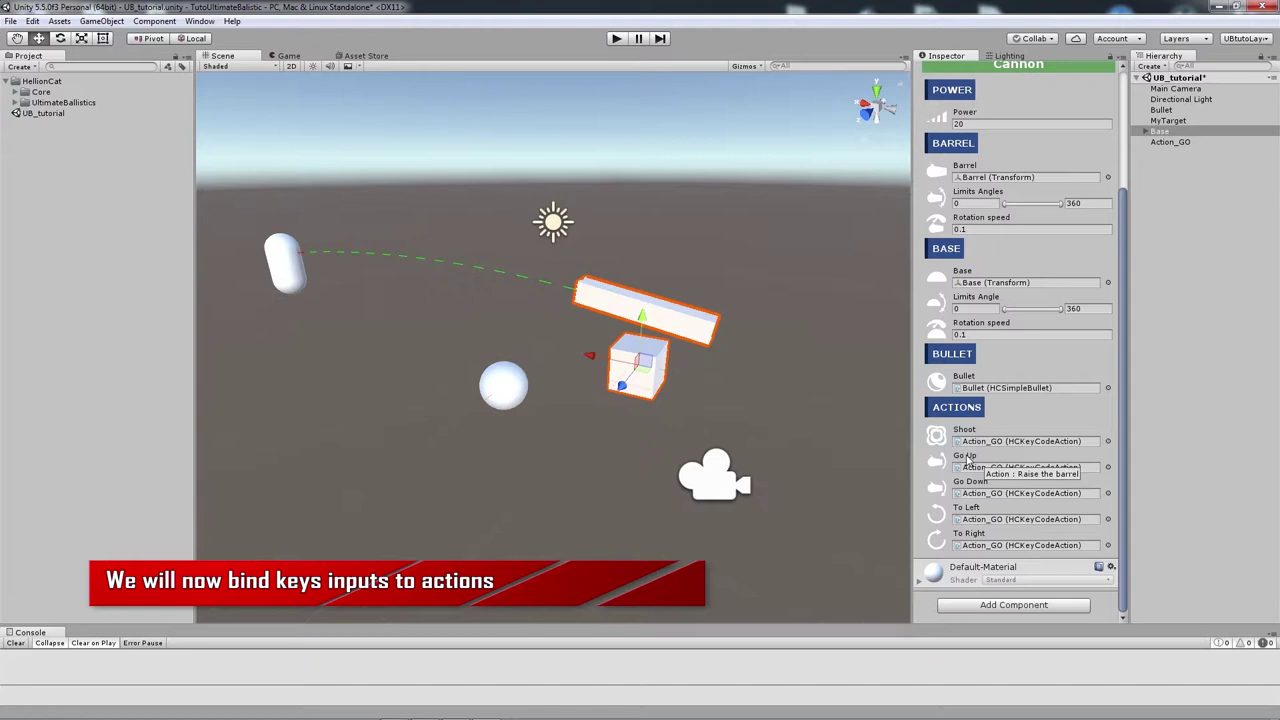
click(1150, 146)
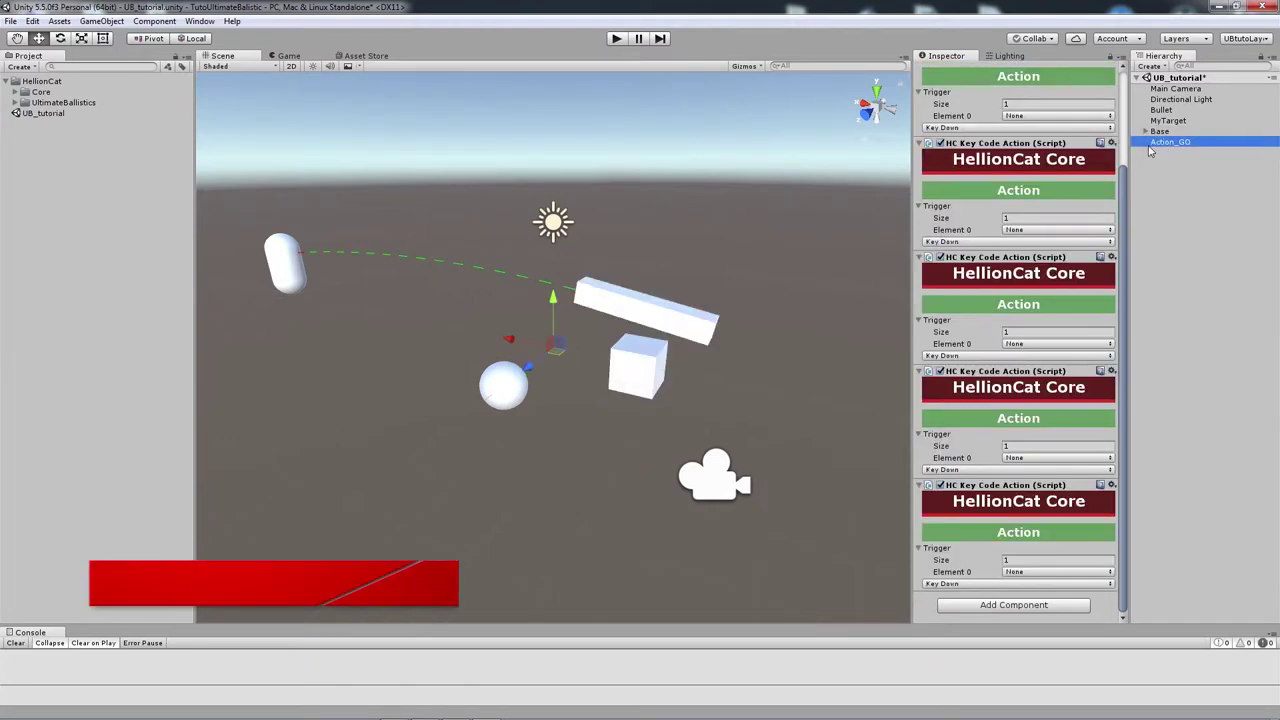
click(919, 144)
click(918, 259)
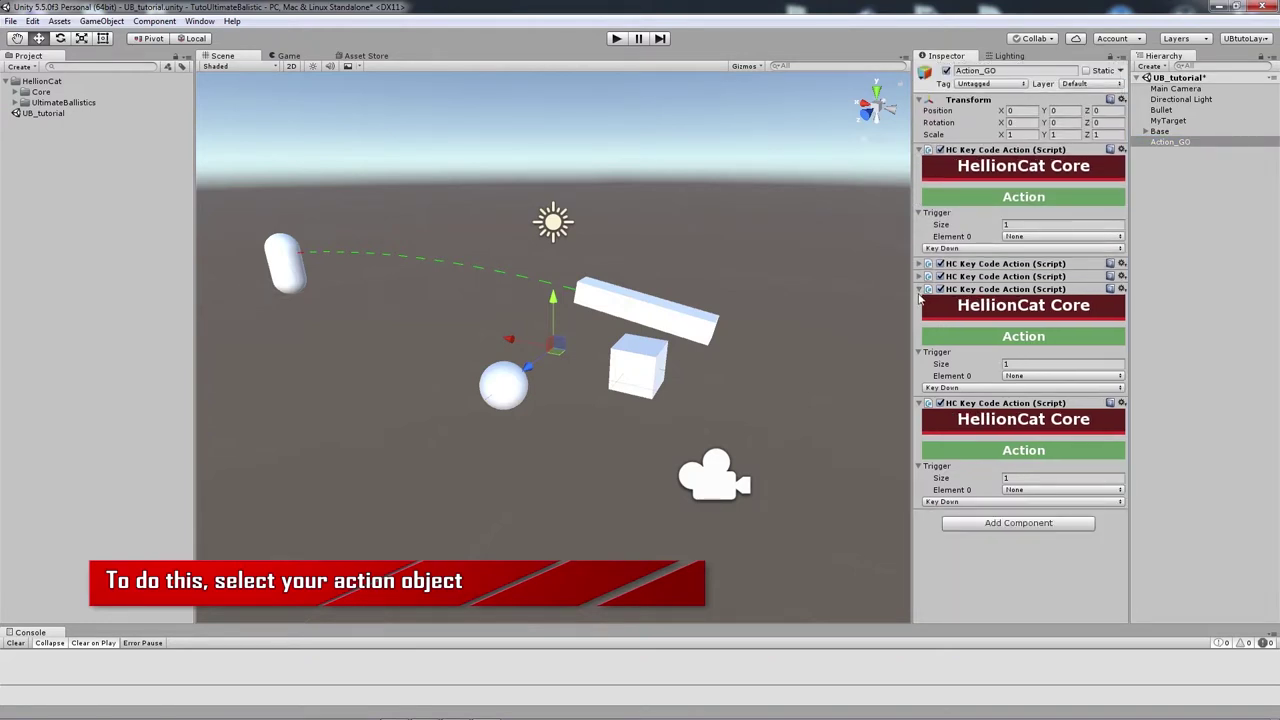
click(918, 289)
click(918, 301)
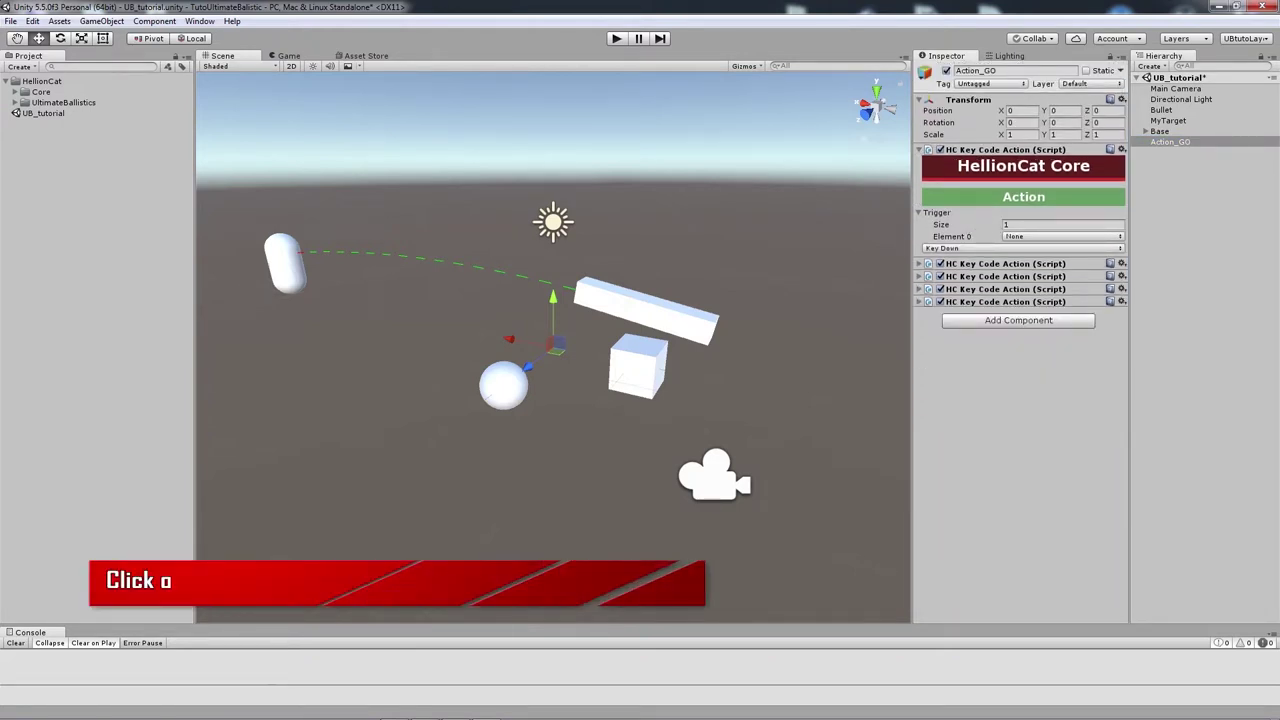
click(1016, 238)
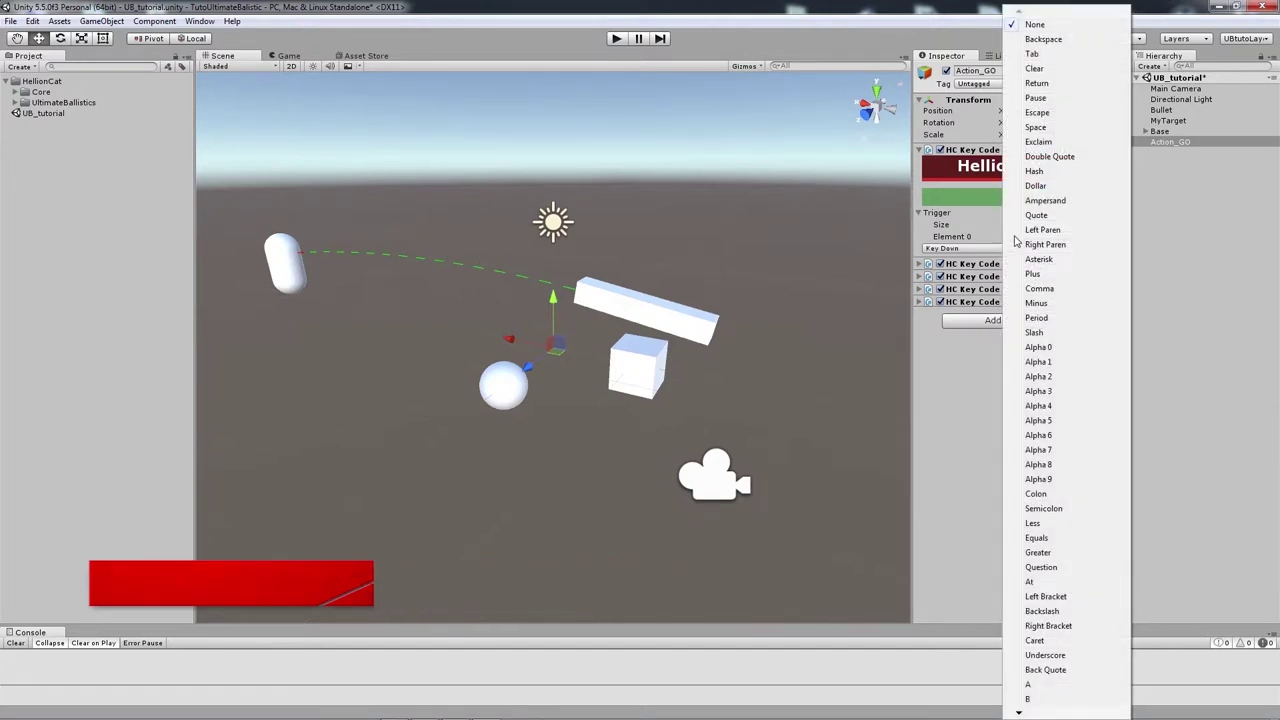
click(1040, 127)
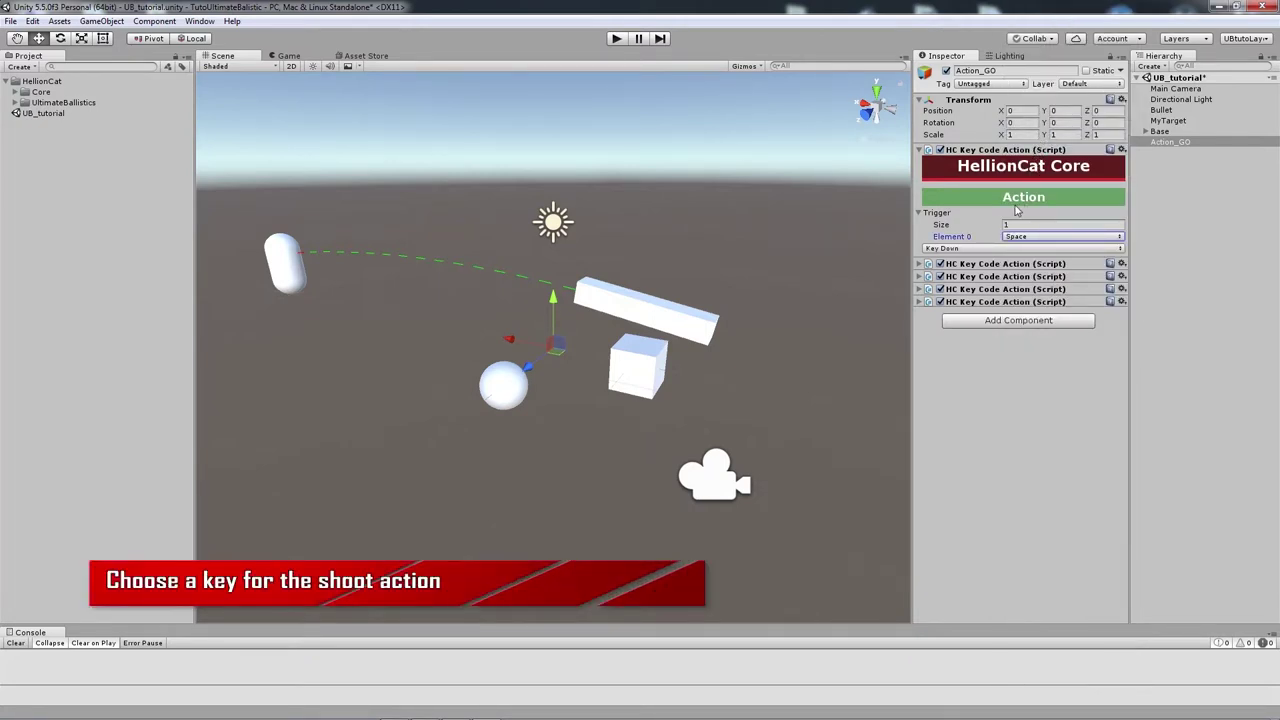
click(617, 39)
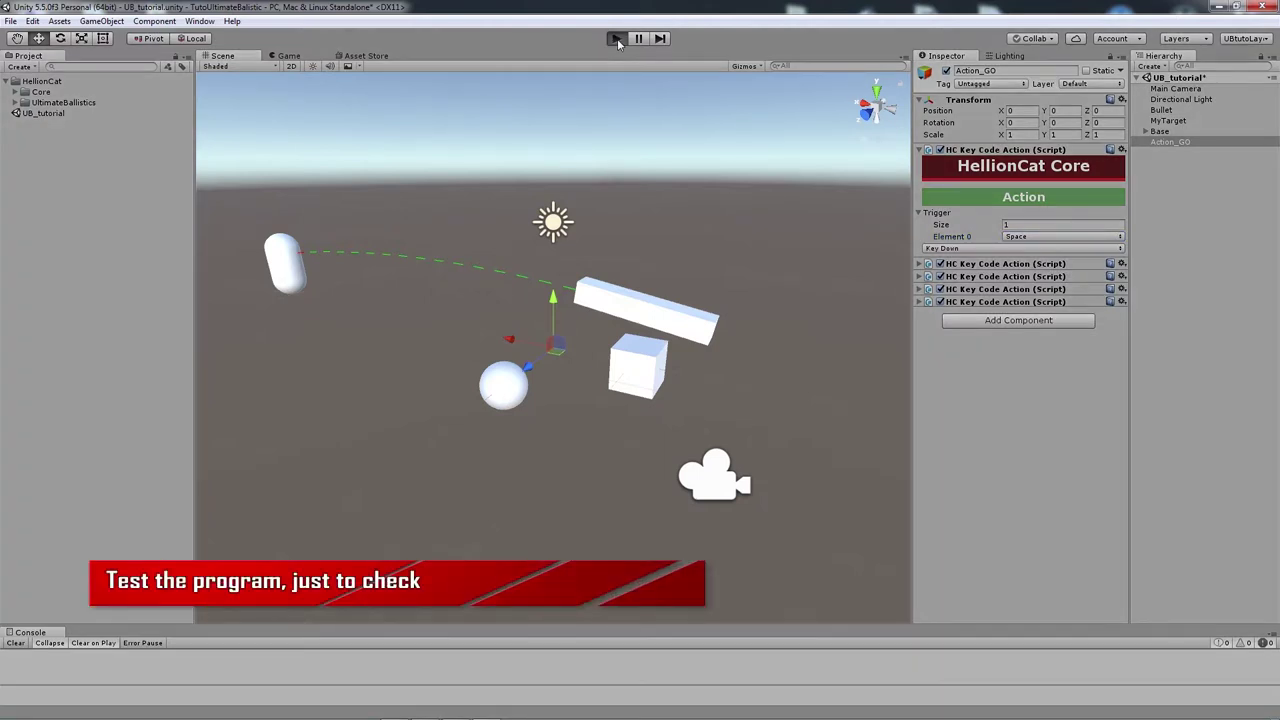
key(space)
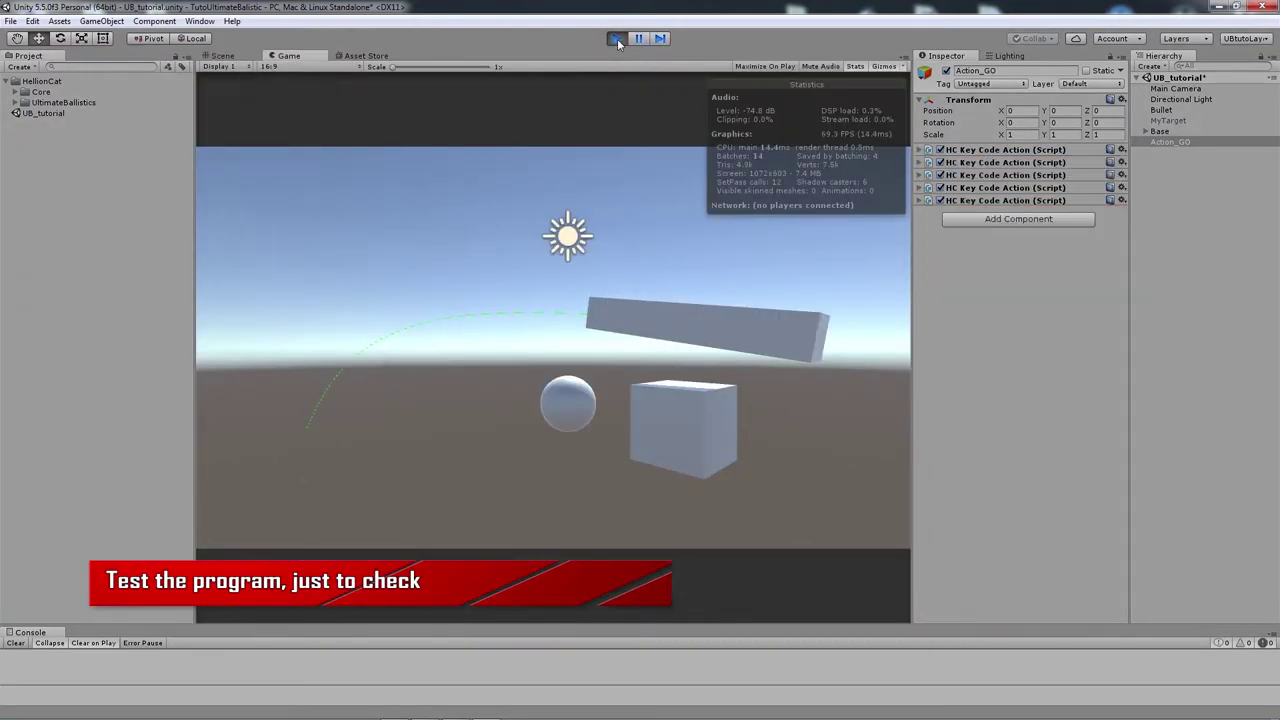
key(space)
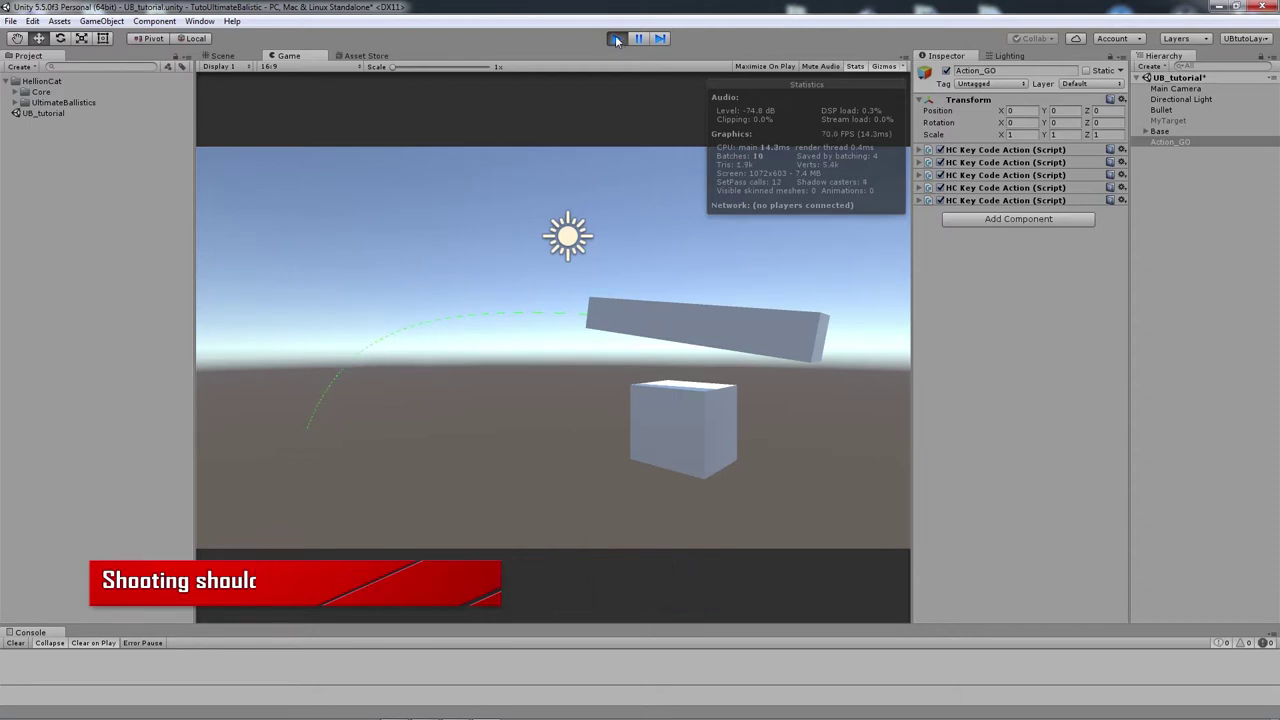
click(615, 38)
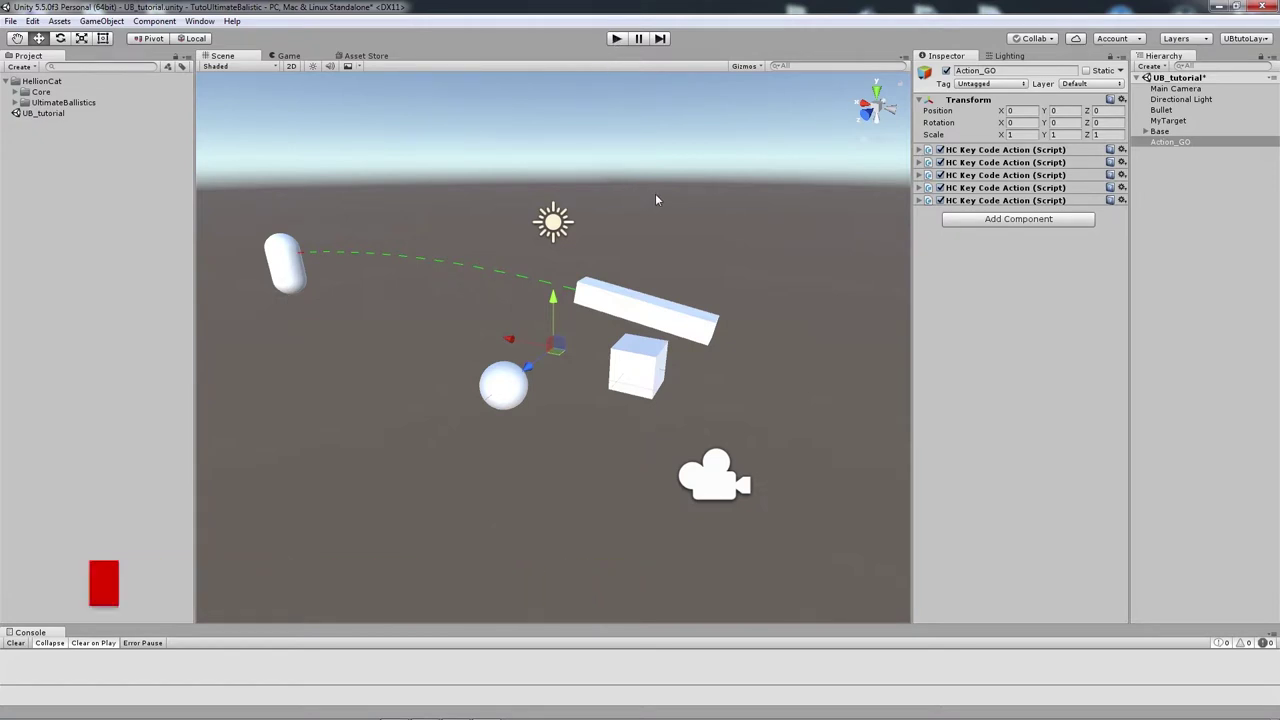
Step: Bind the second HC Key Code Action to Z and Up Arrow, with trigger list Size 2
click(919, 163)
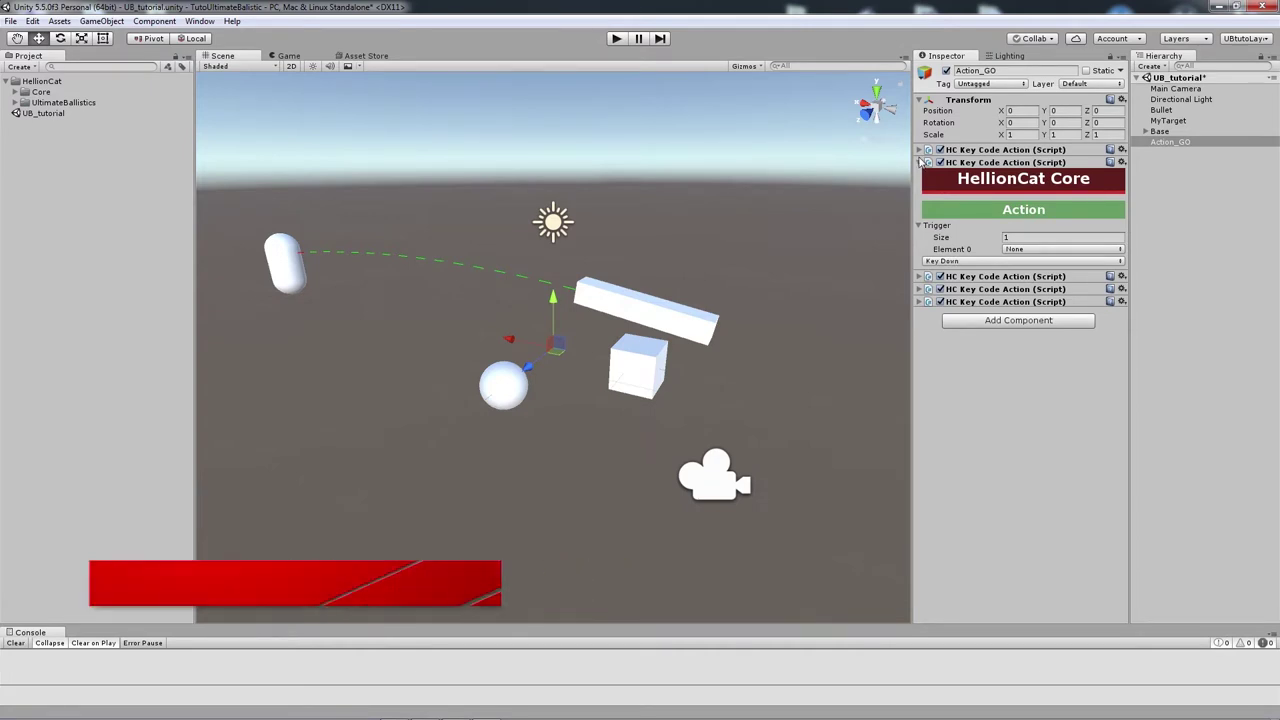
click(1030, 253)
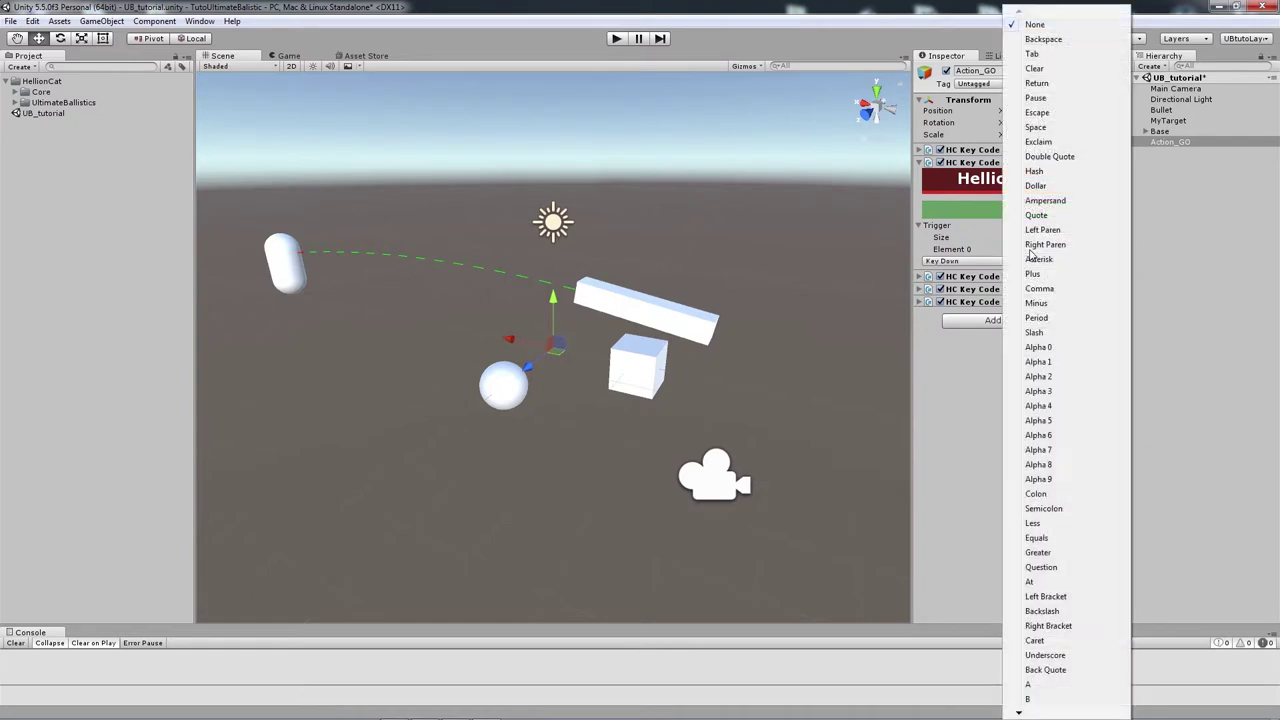
key(z)
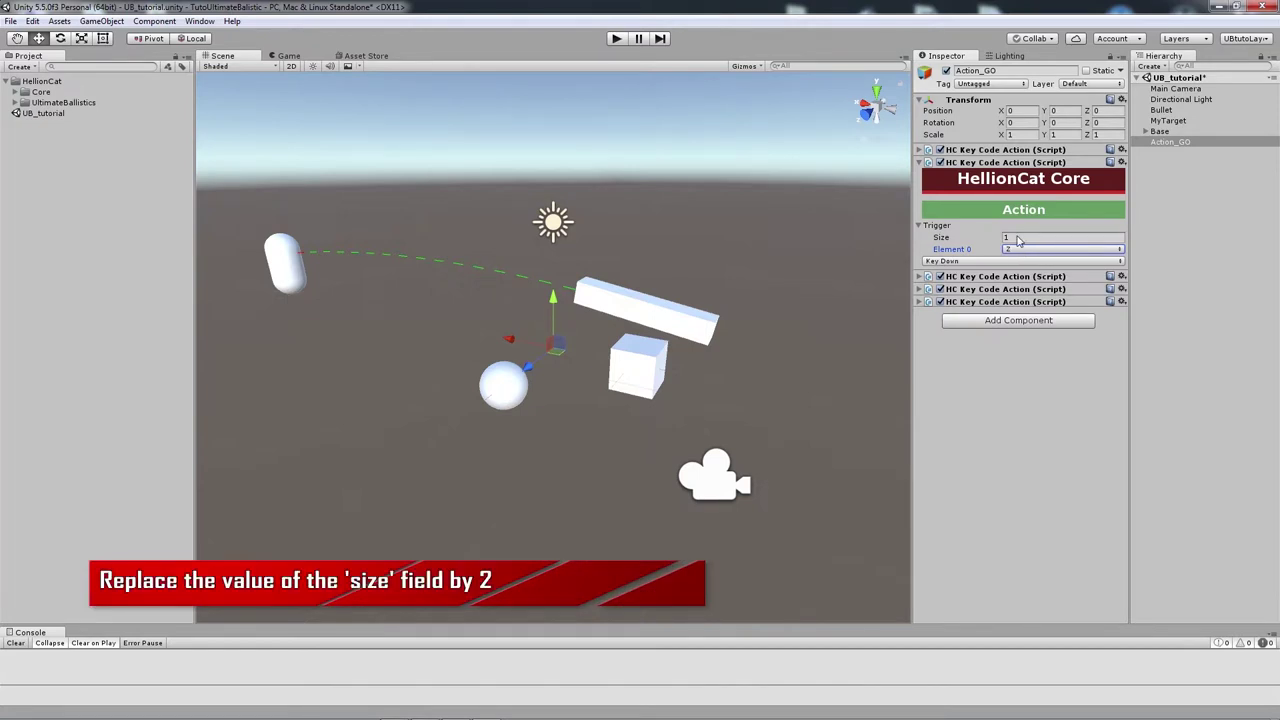
click(1010, 237)
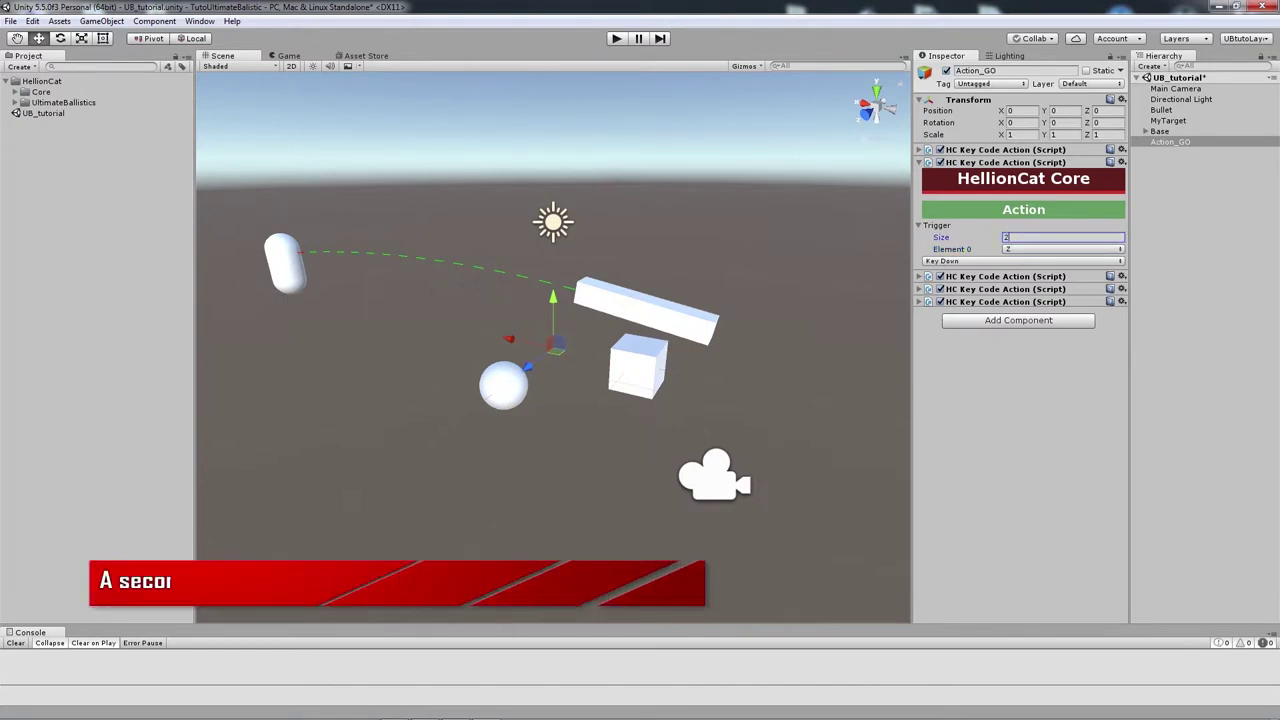
text(2)
key(Return)
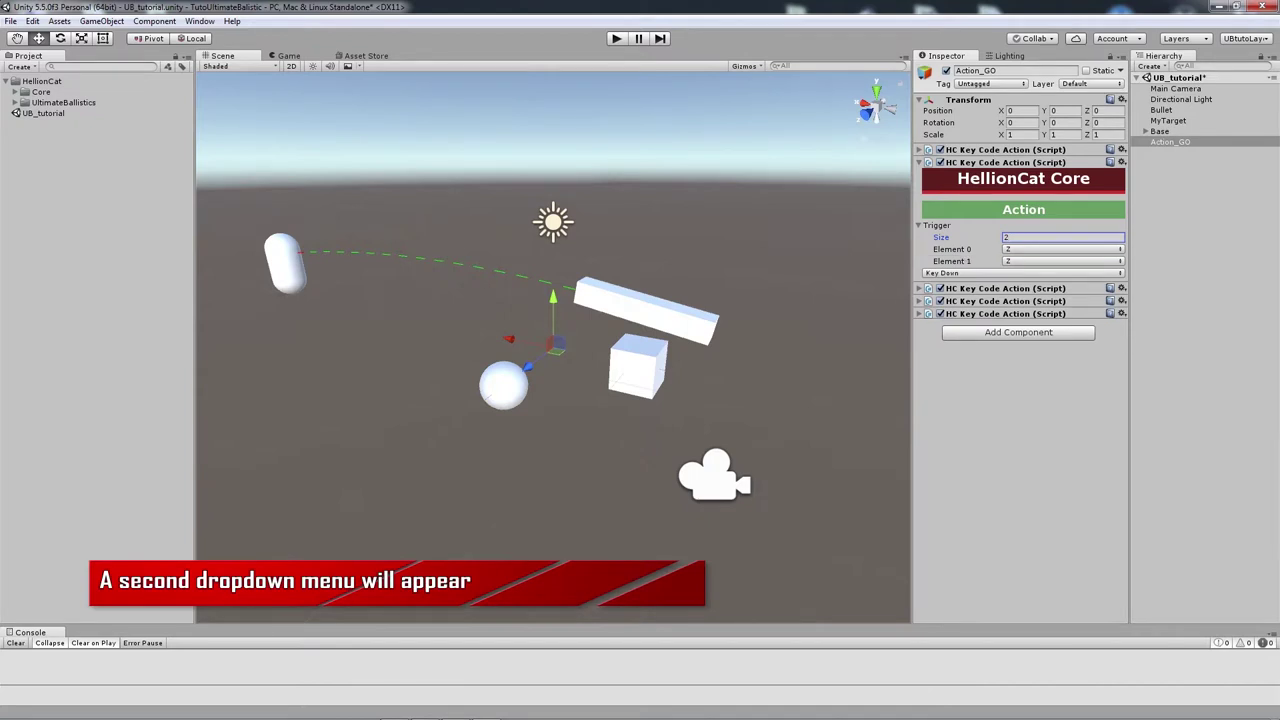
click(1015, 262)
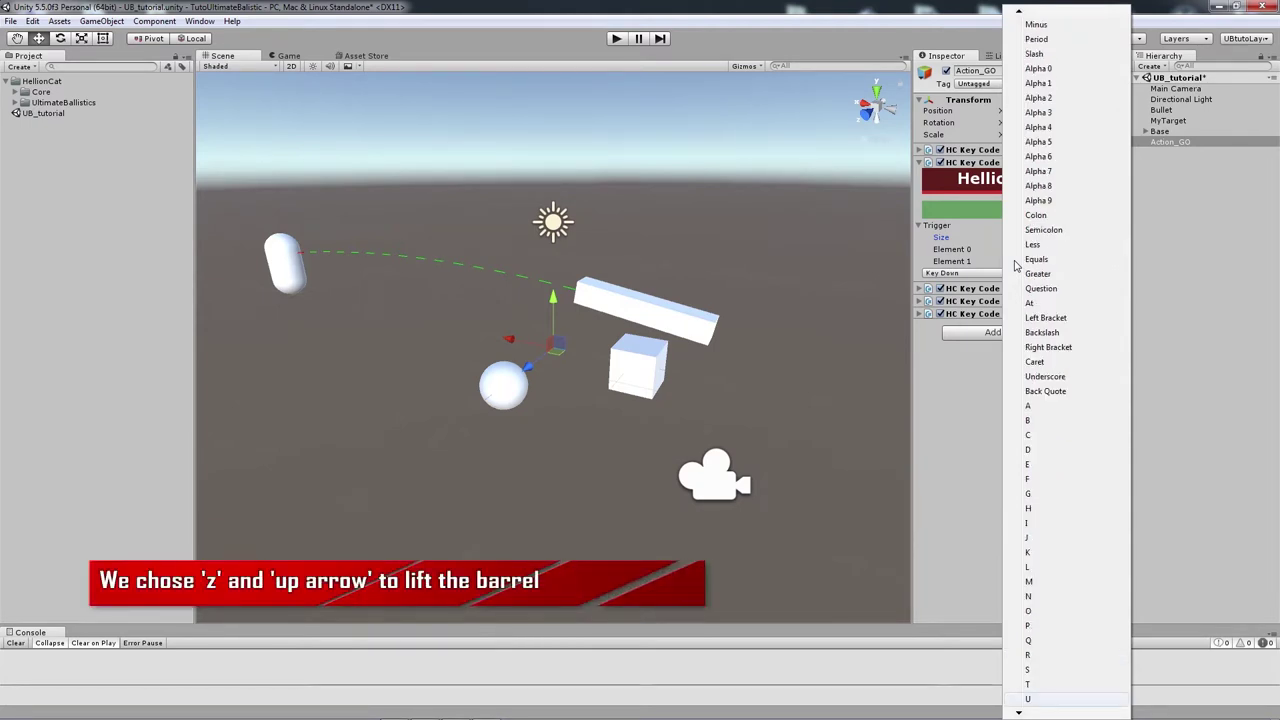
scroll(1015, 265, down, 10)
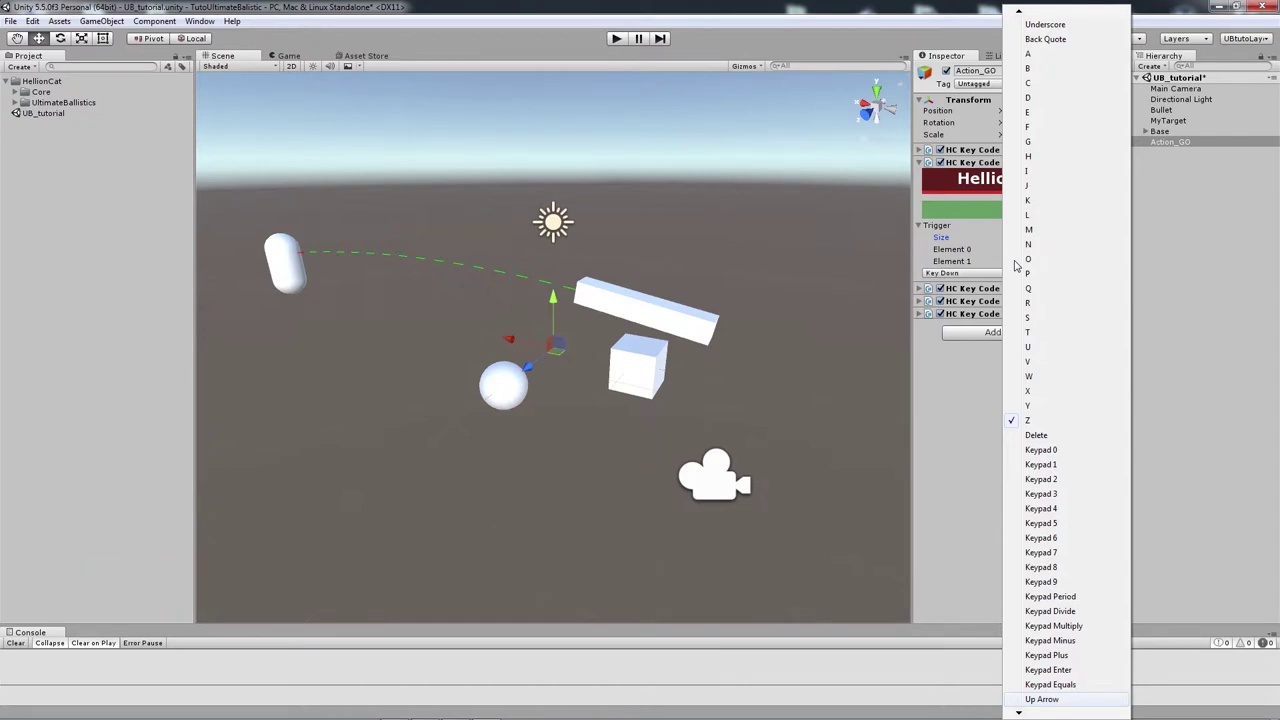
key(Return)
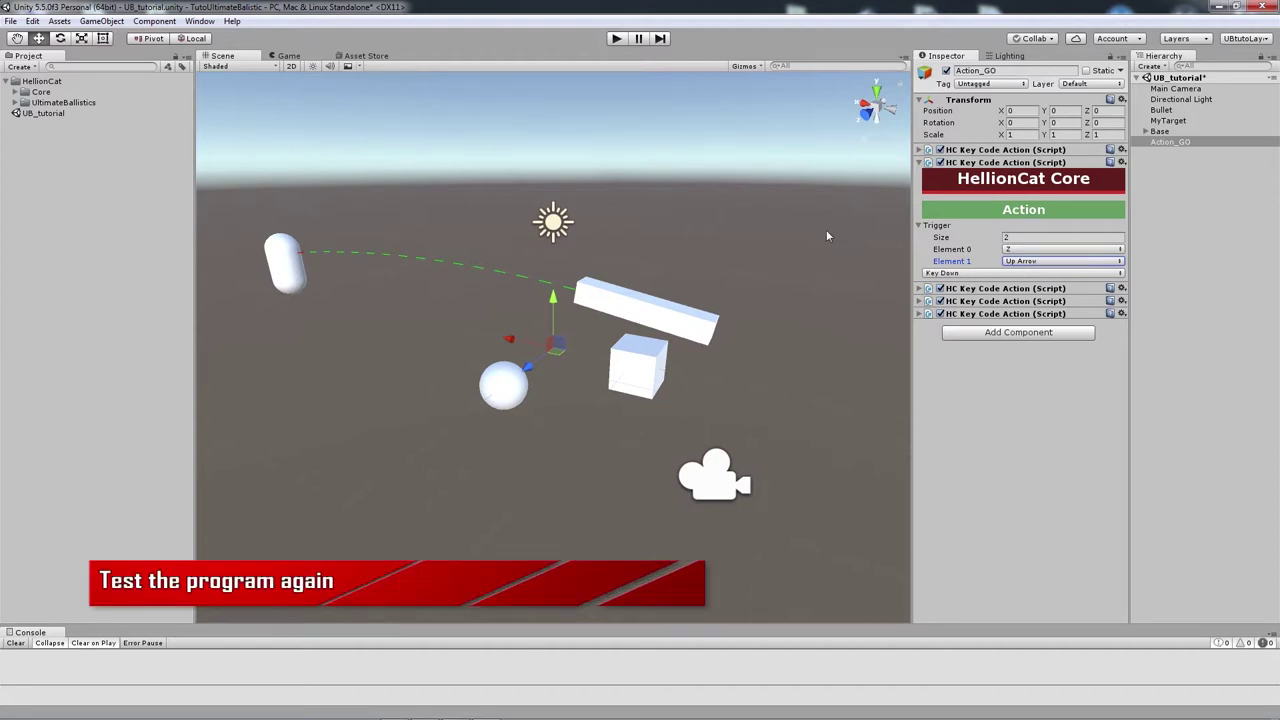
Step: Play-test the barrel-lift keys, then stop the game and select Base
click(616, 39)
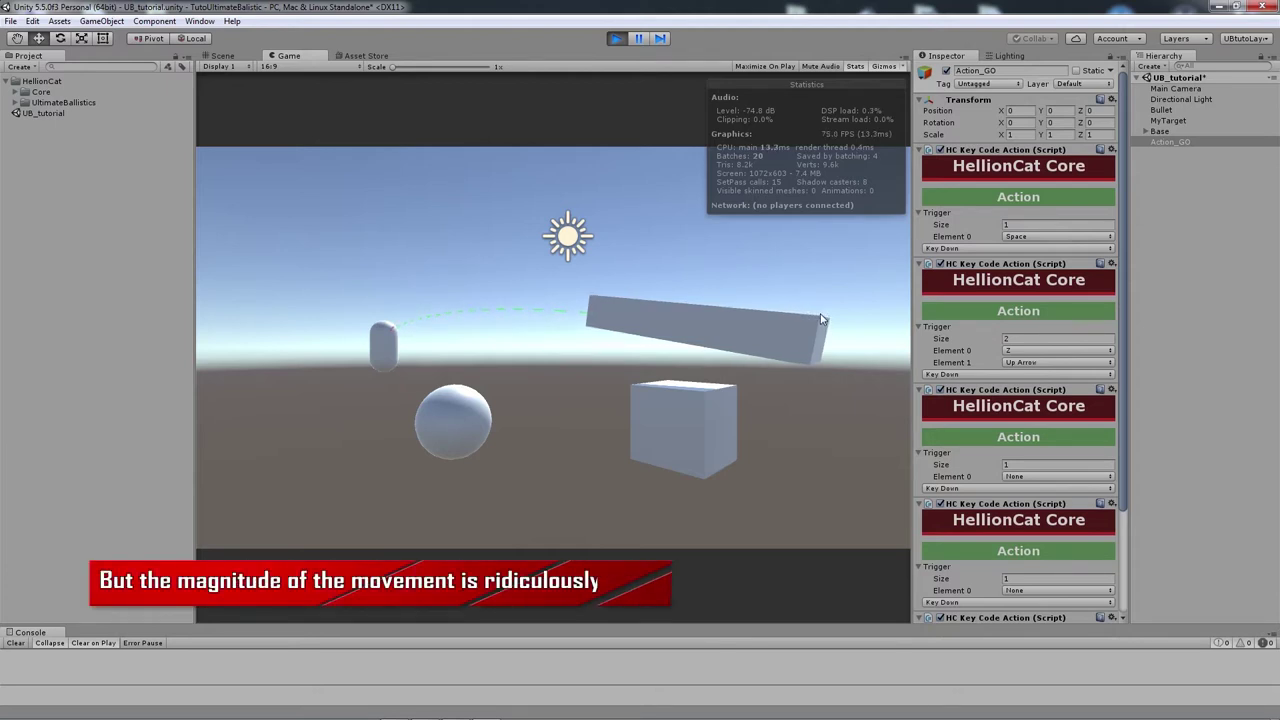
click(617, 38)
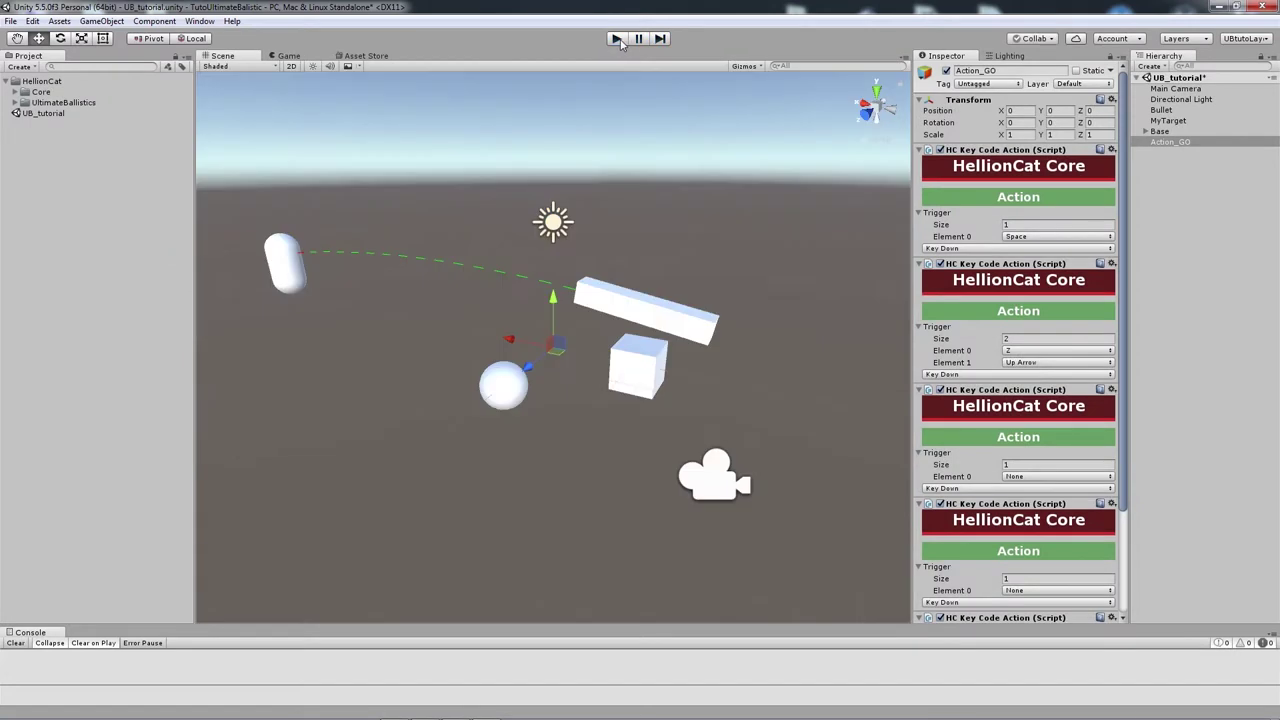
click(1160, 131)
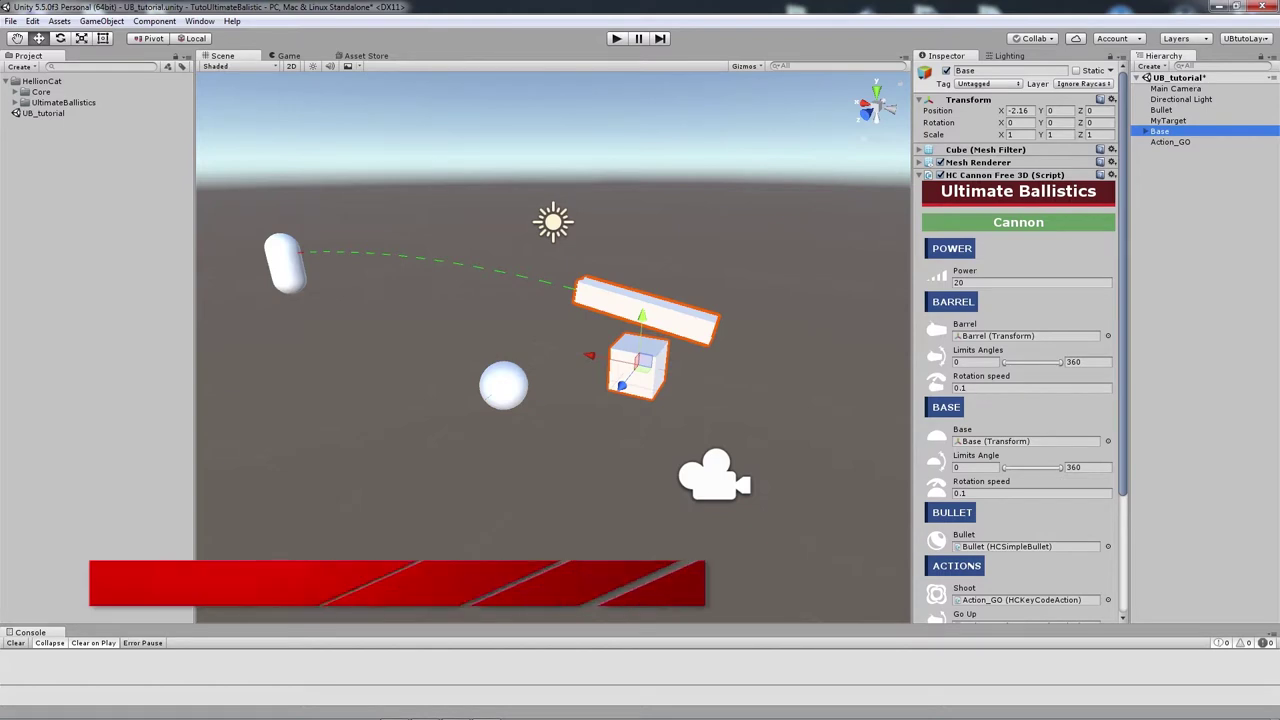
Step: Set the Barrel and Base Rotation speed fields to 0.5 each and start Play
click(981, 388)
text(.5)
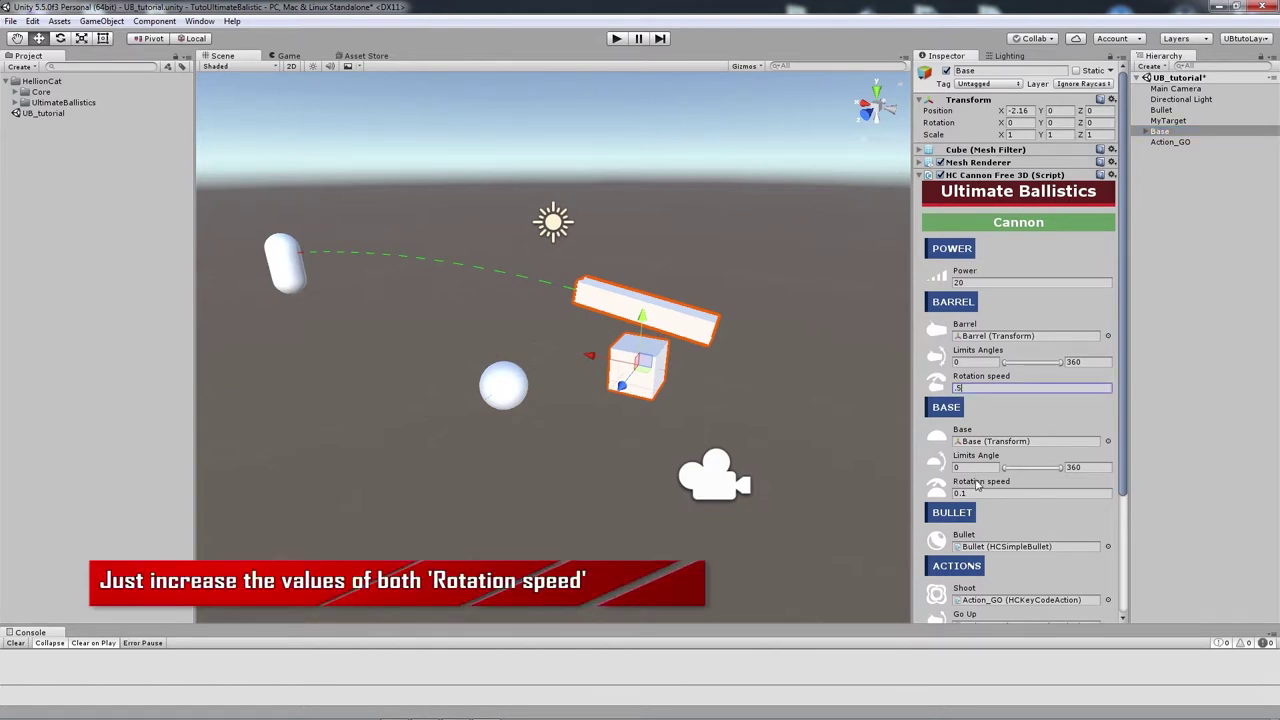
click(978, 492)
text(.5)
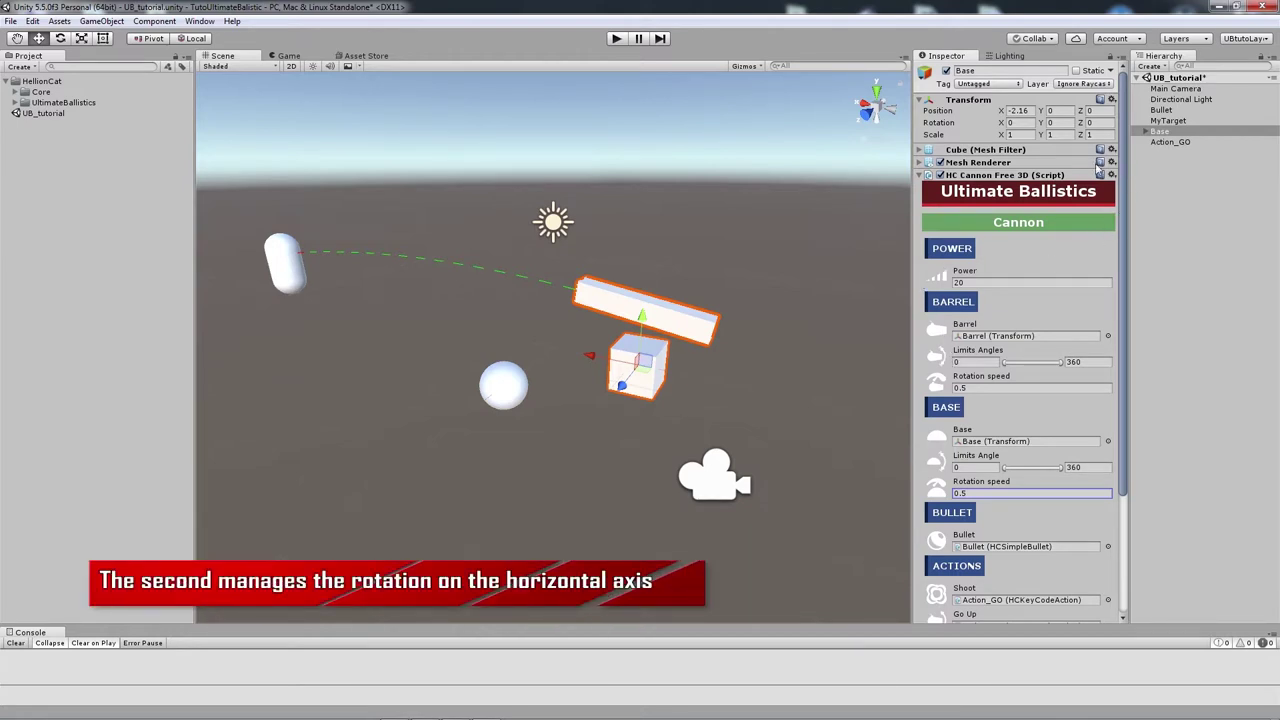
click(614, 39)
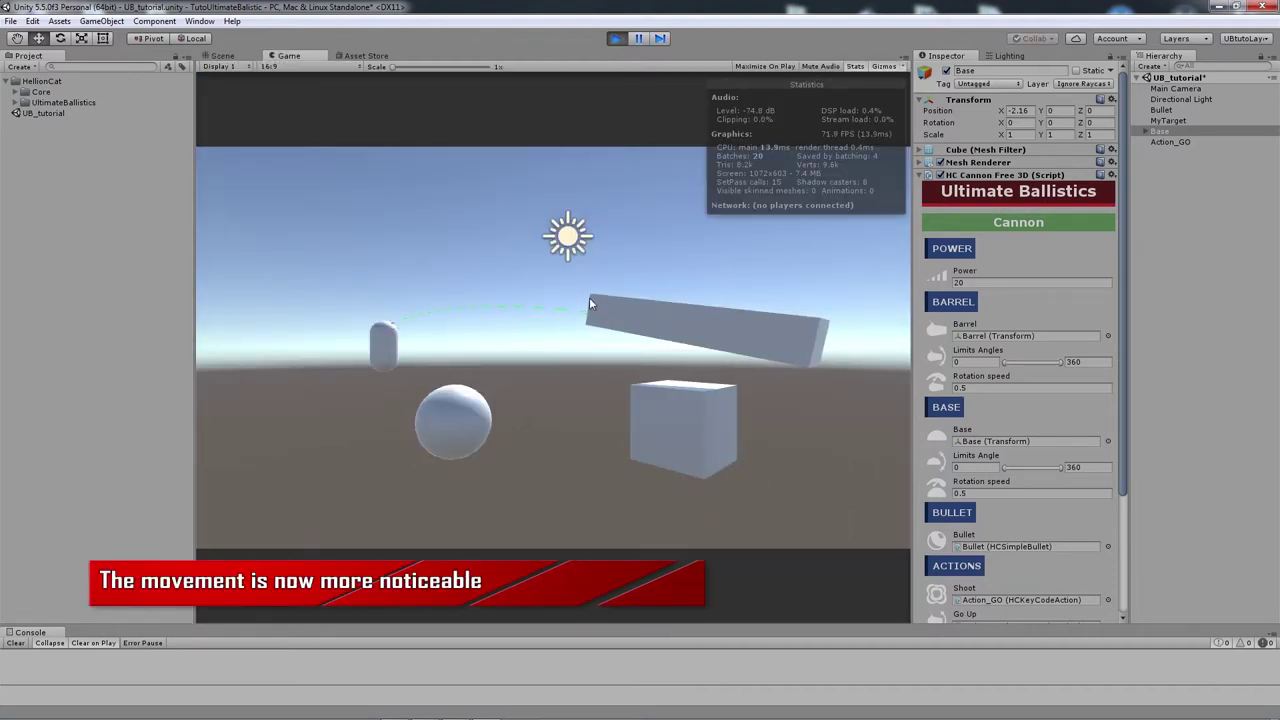
Step: Tap Up Arrow three times to raise the barrel, stop the game, and select Action_GO
key(Up)
key(Up)
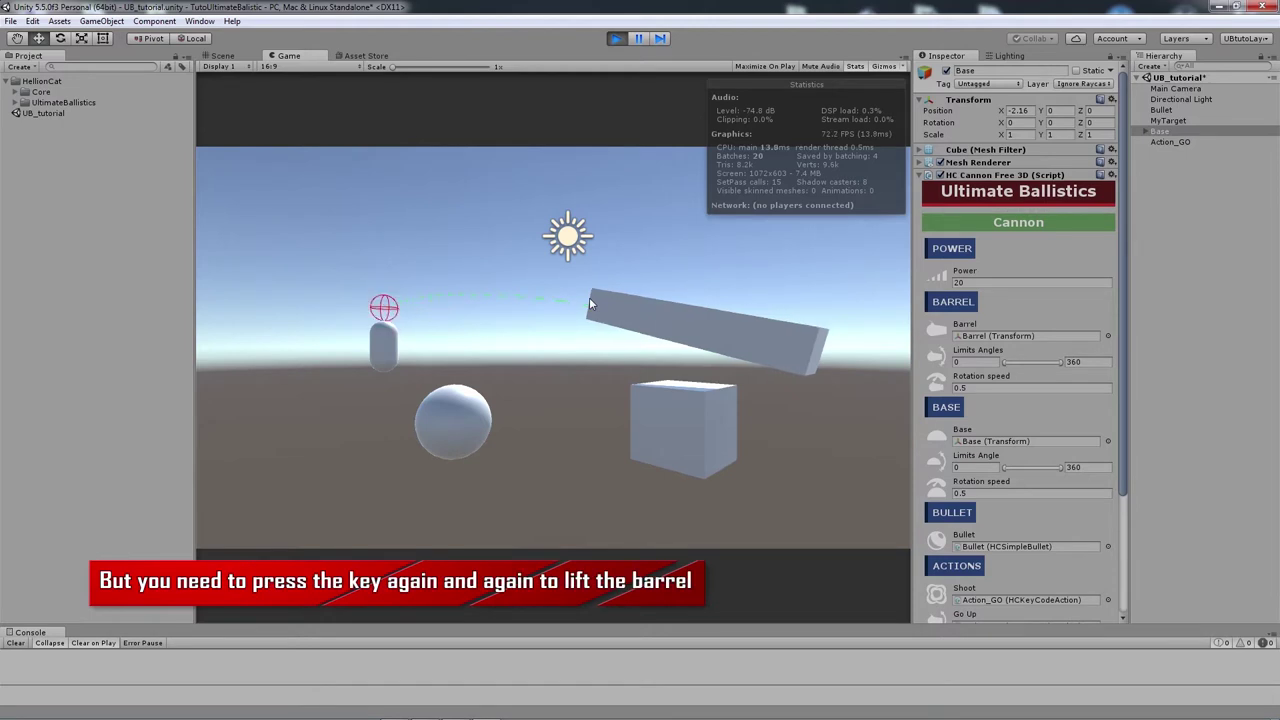
key(Up)
key(Up)
key(Up)
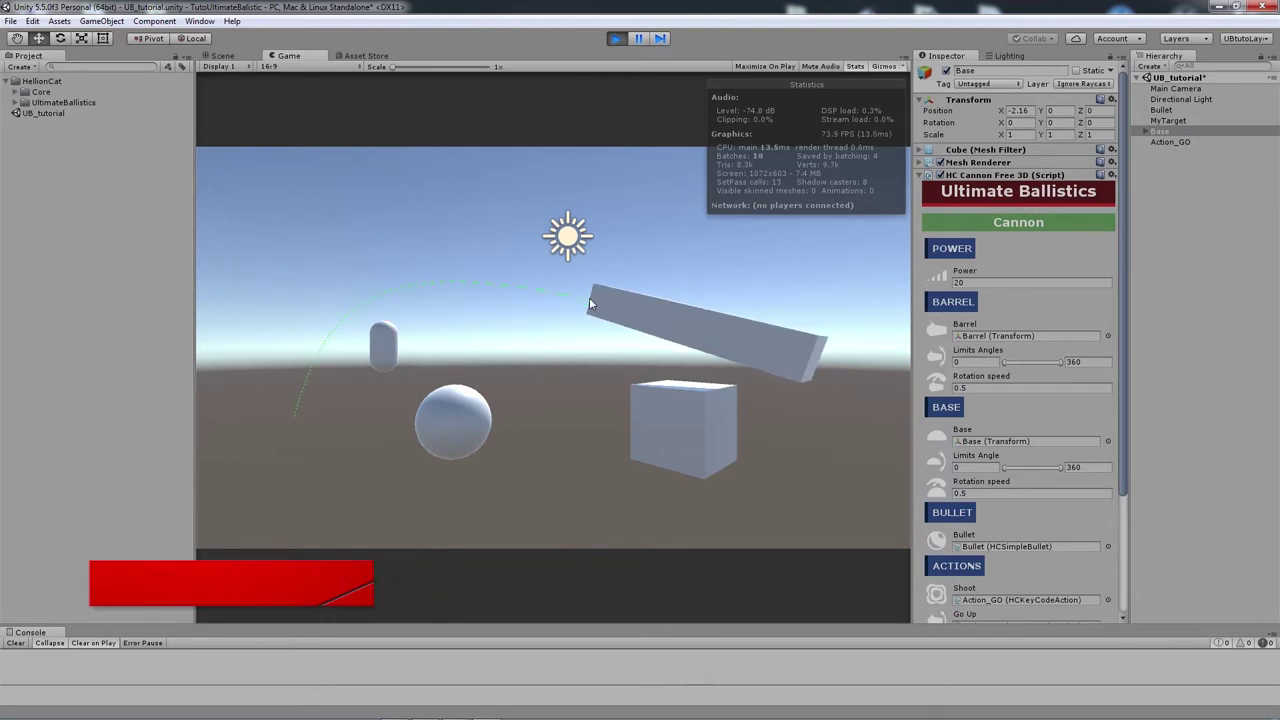
key(Up)
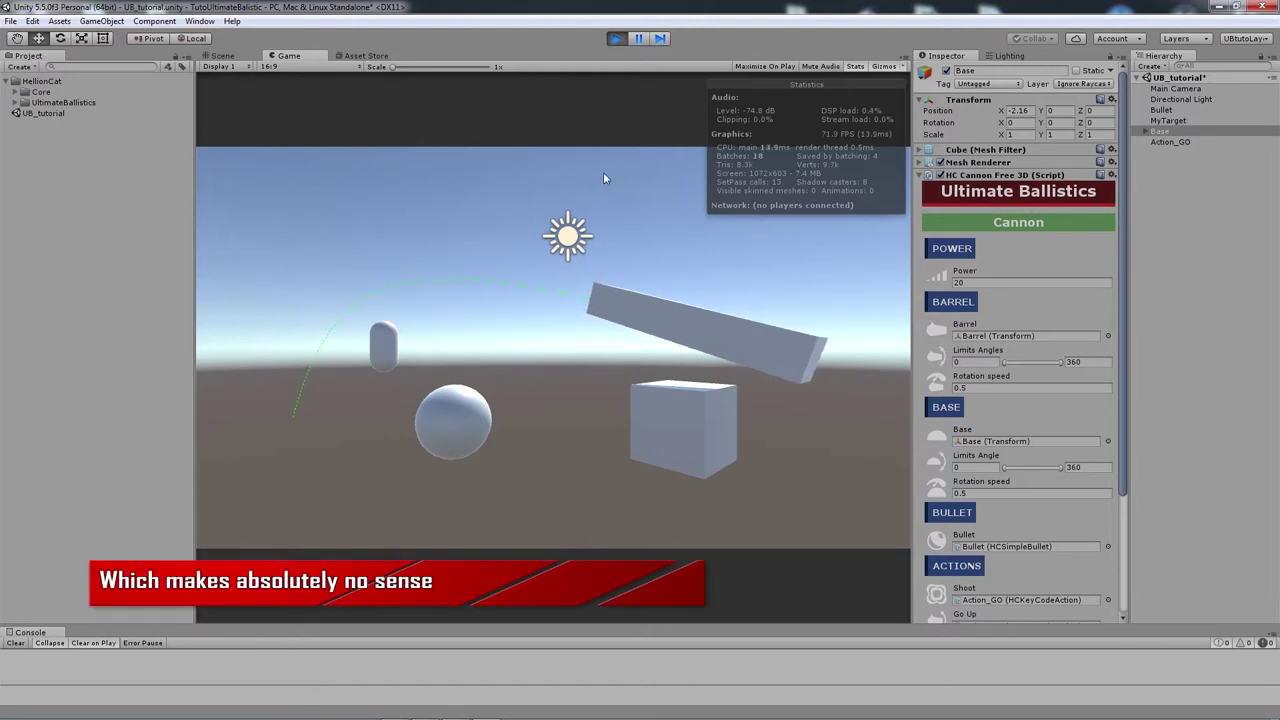
click(617, 39)
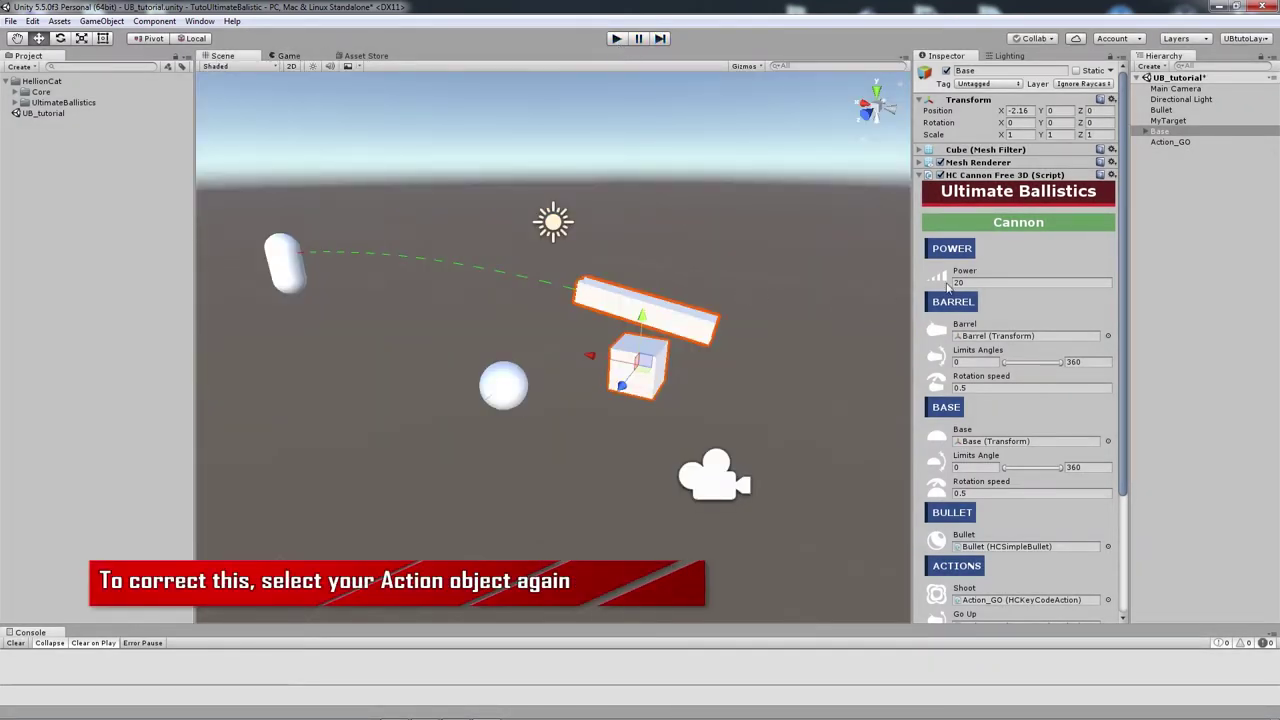
click(1166, 142)
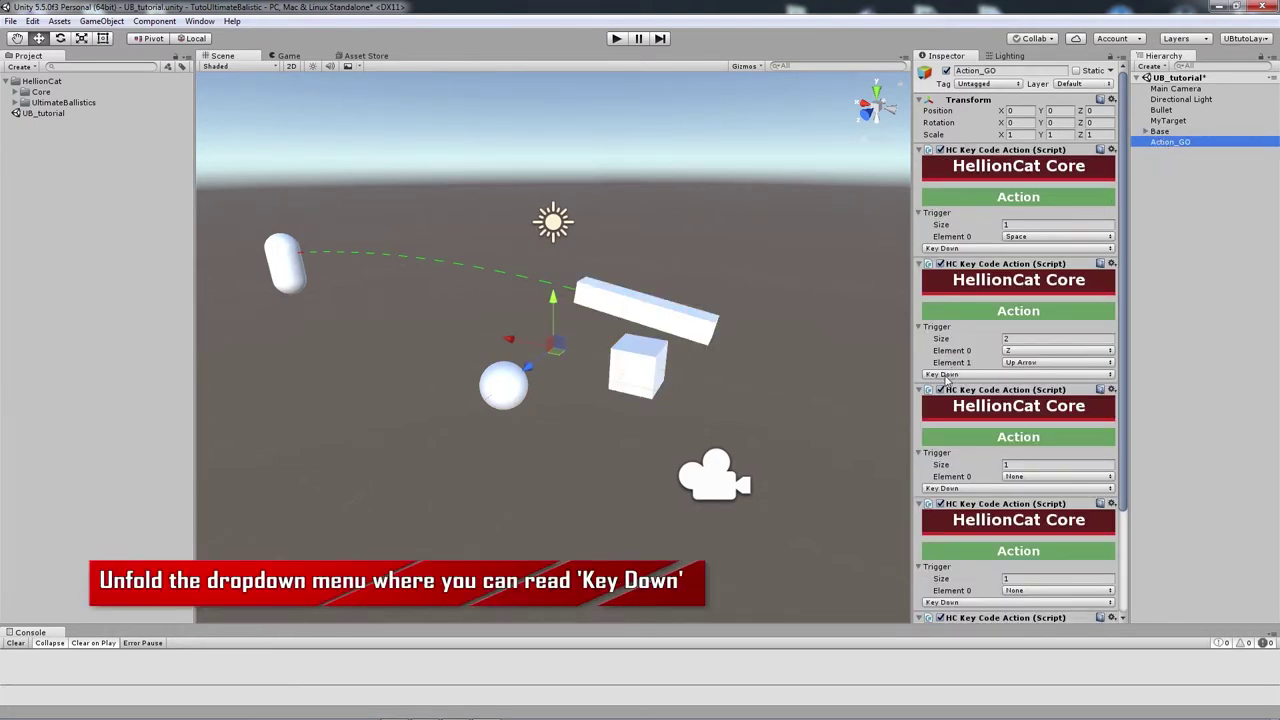
Step: Change the second key-code action's trigger from Key Down to Key Press and start Play
click(946, 375)
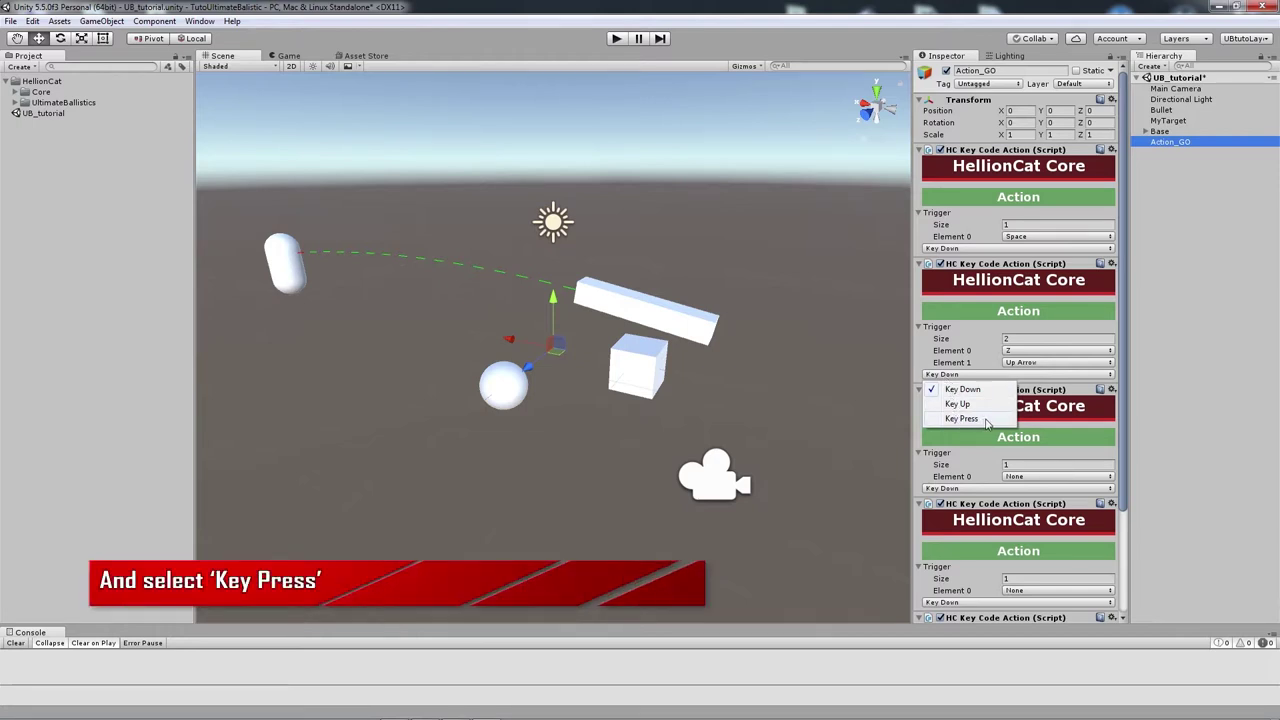
click(962, 418)
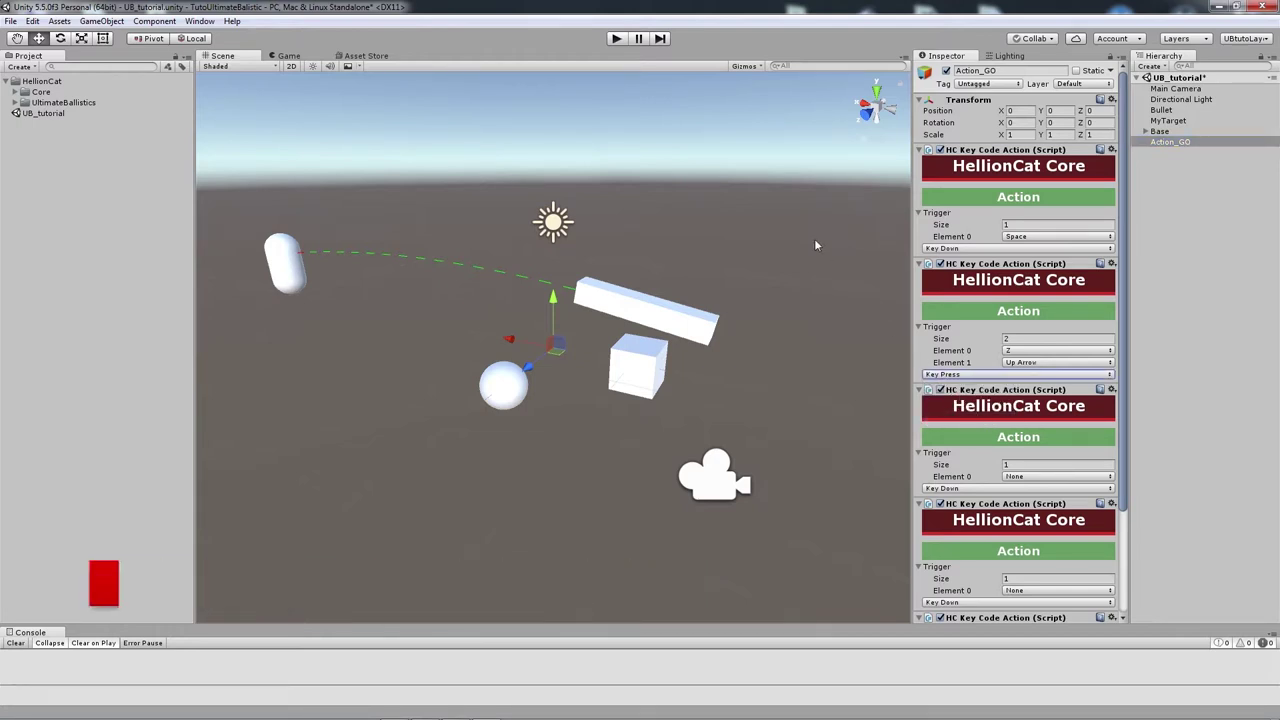
click(616, 39)
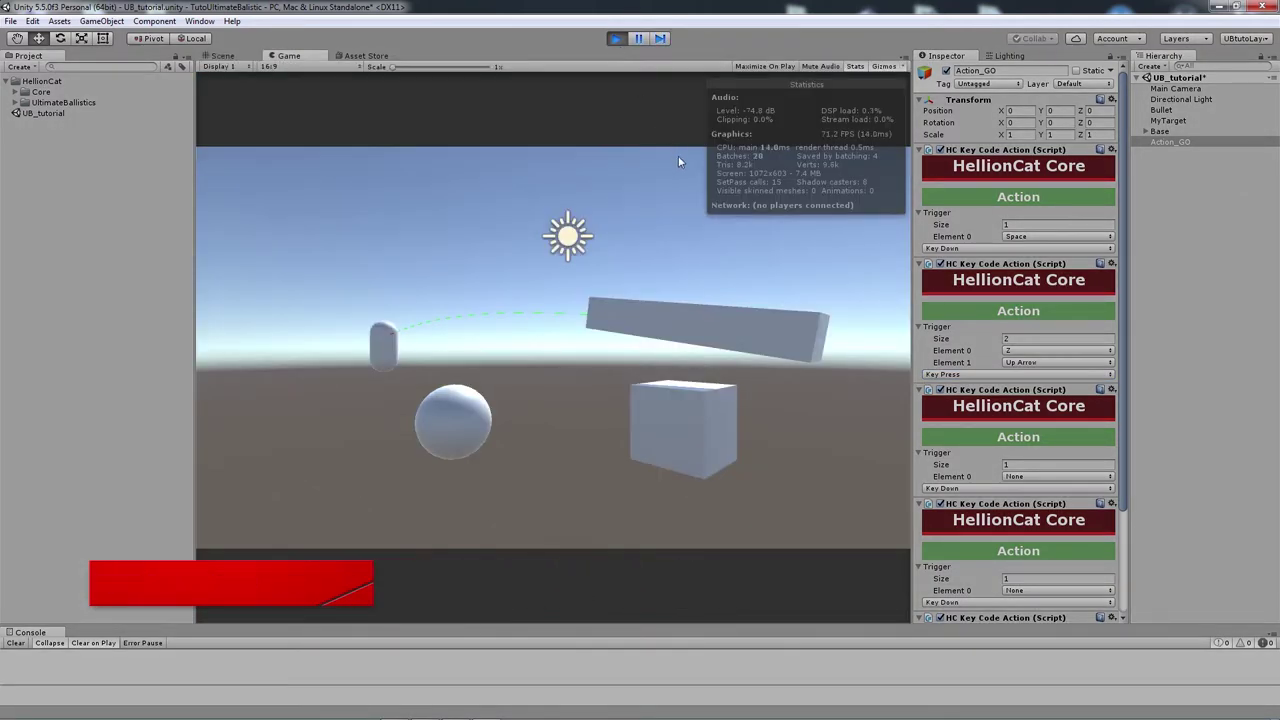
Step: Hold Up Arrow to swing the barrel continuously, then stop the game and select Base
key(Up)
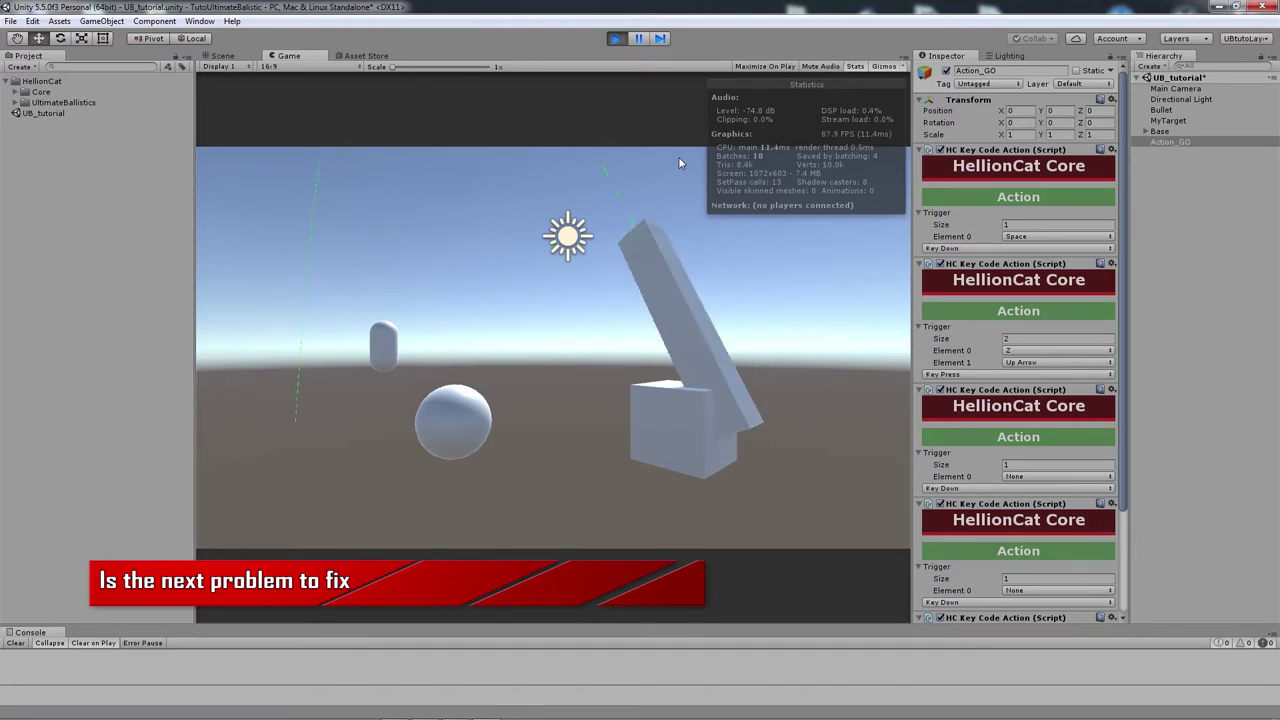
click(618, 39)
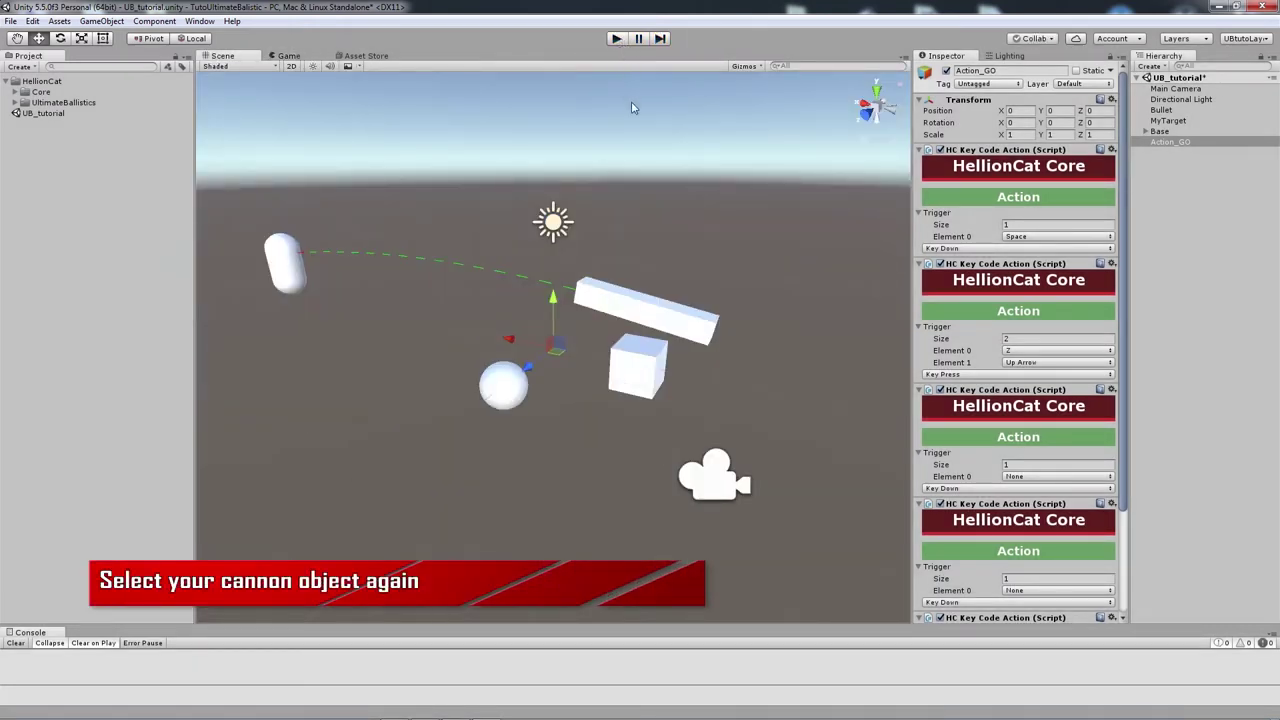
click(1161, 132)
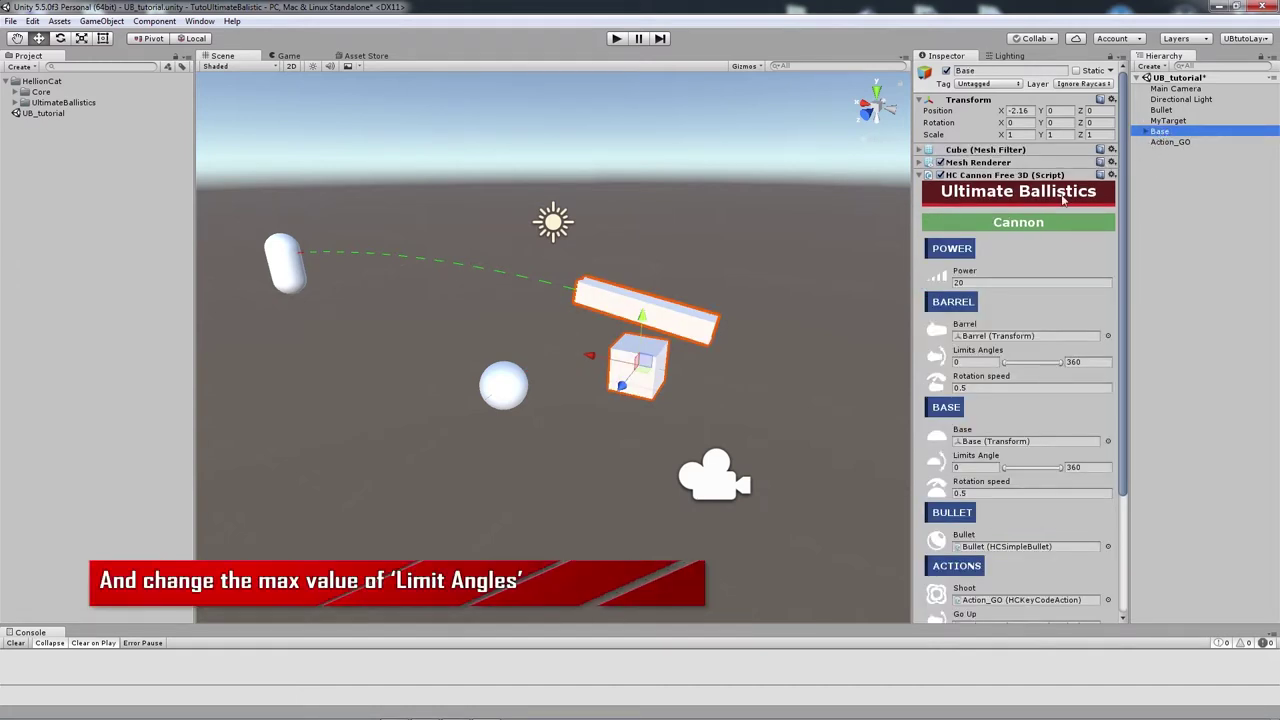
Step: Change the barrel's maximum Limits Angle from 360 to 70 and run the game
click(1078, 362)
text(70)
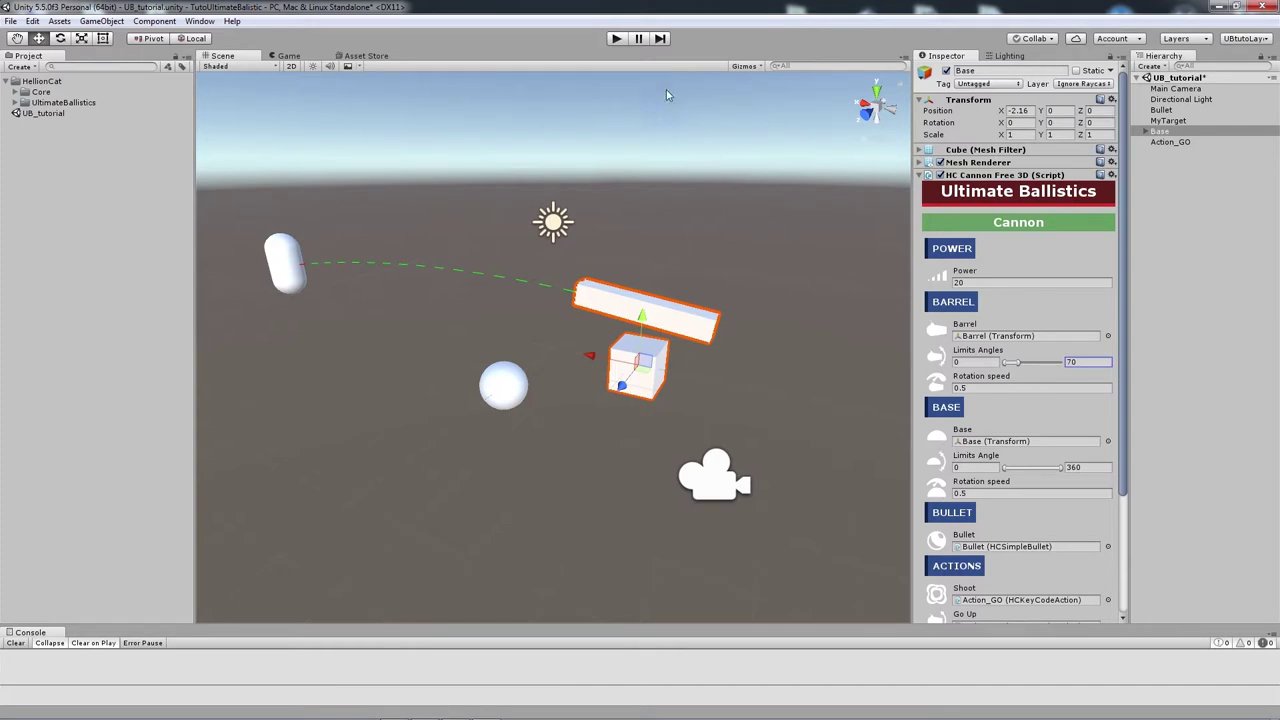
click(616, 39)
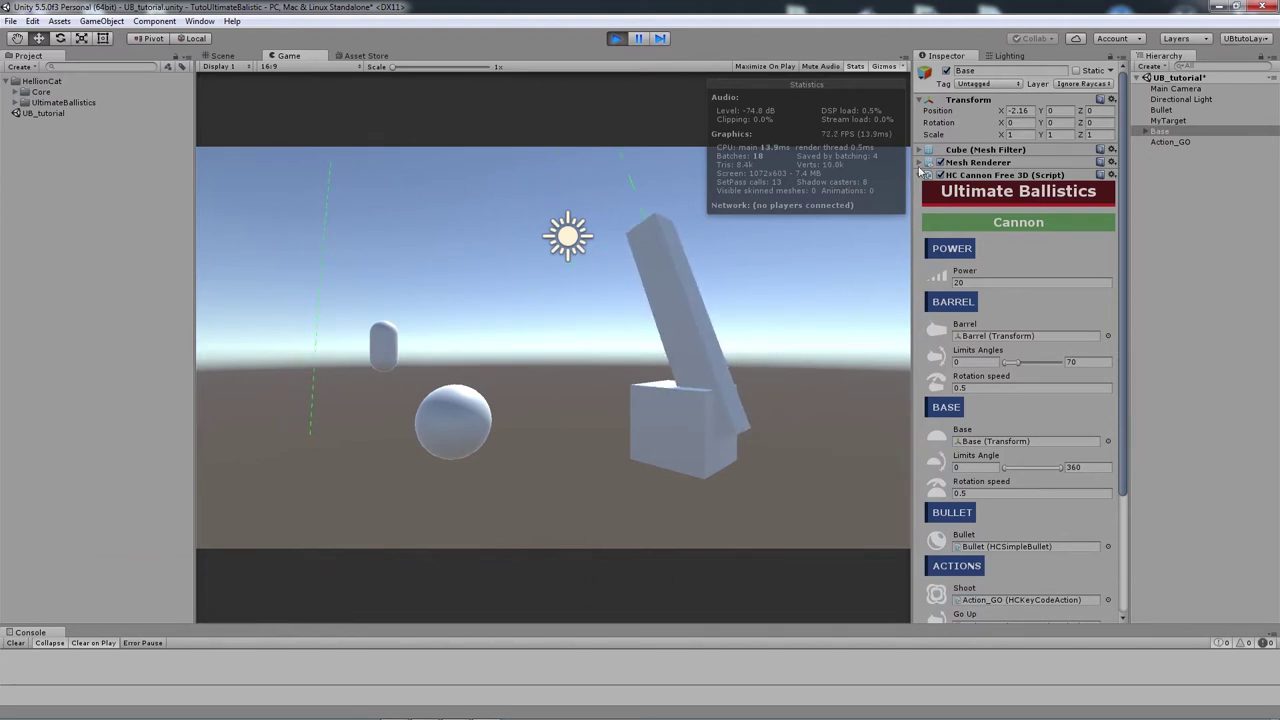
Step: Select Barrel under Base, set its Z rotation to 150, then stop the game and select Action_GO
click(1147, 131)
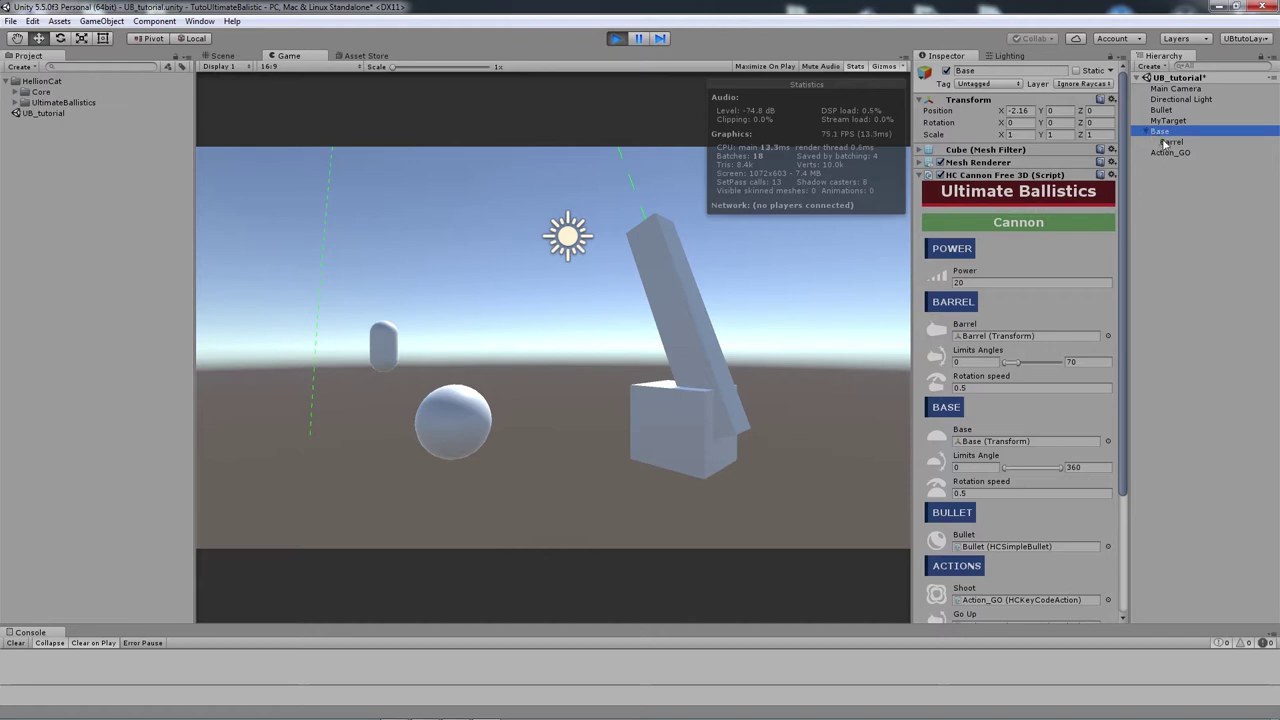
click(1170, 143)
click(1095, 122)
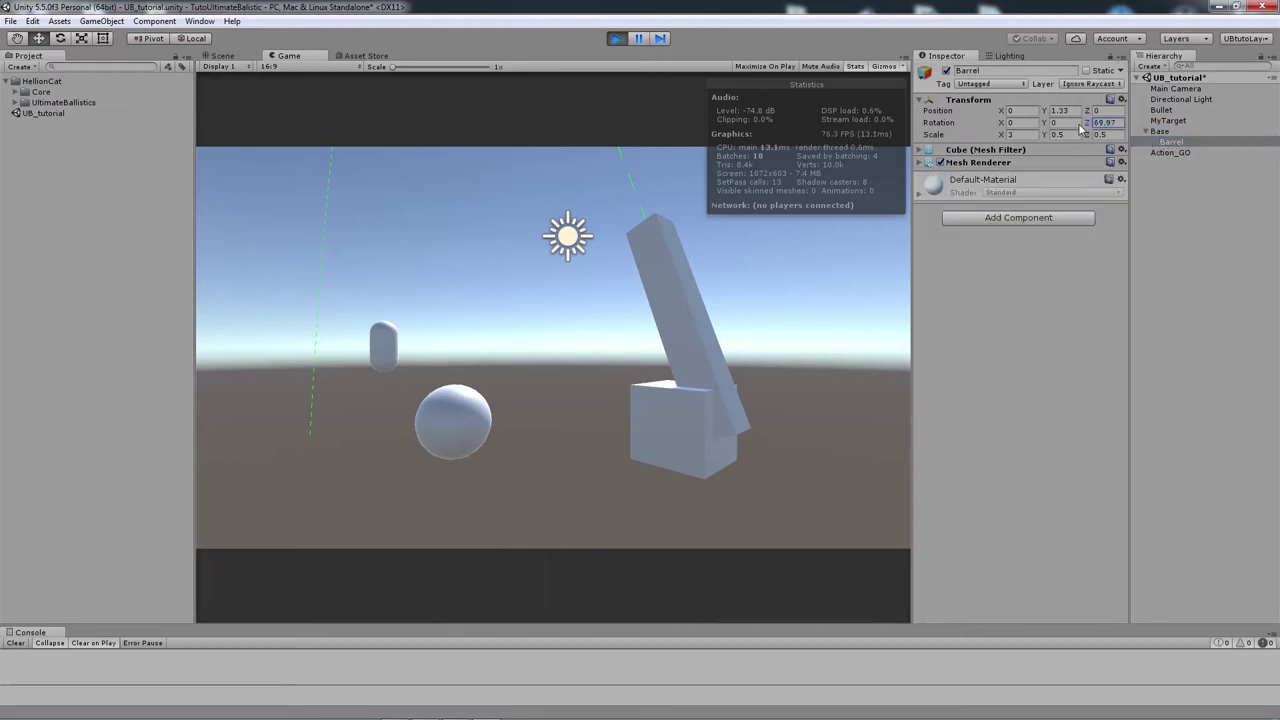
mouse_move(1078, 123)
mouse_down()
mouse_move(667, 121)
mouse_move(1180, 123)
mouse_up()
text(70)
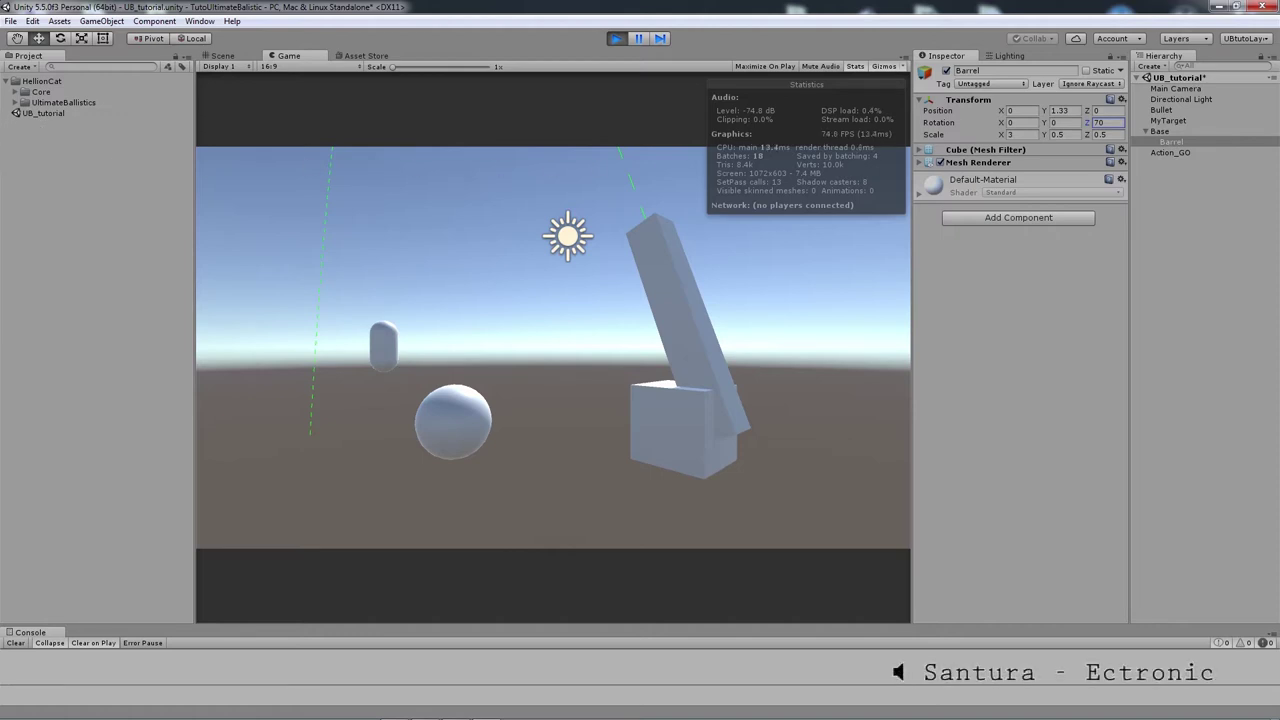
text(150)
click(616, 39)
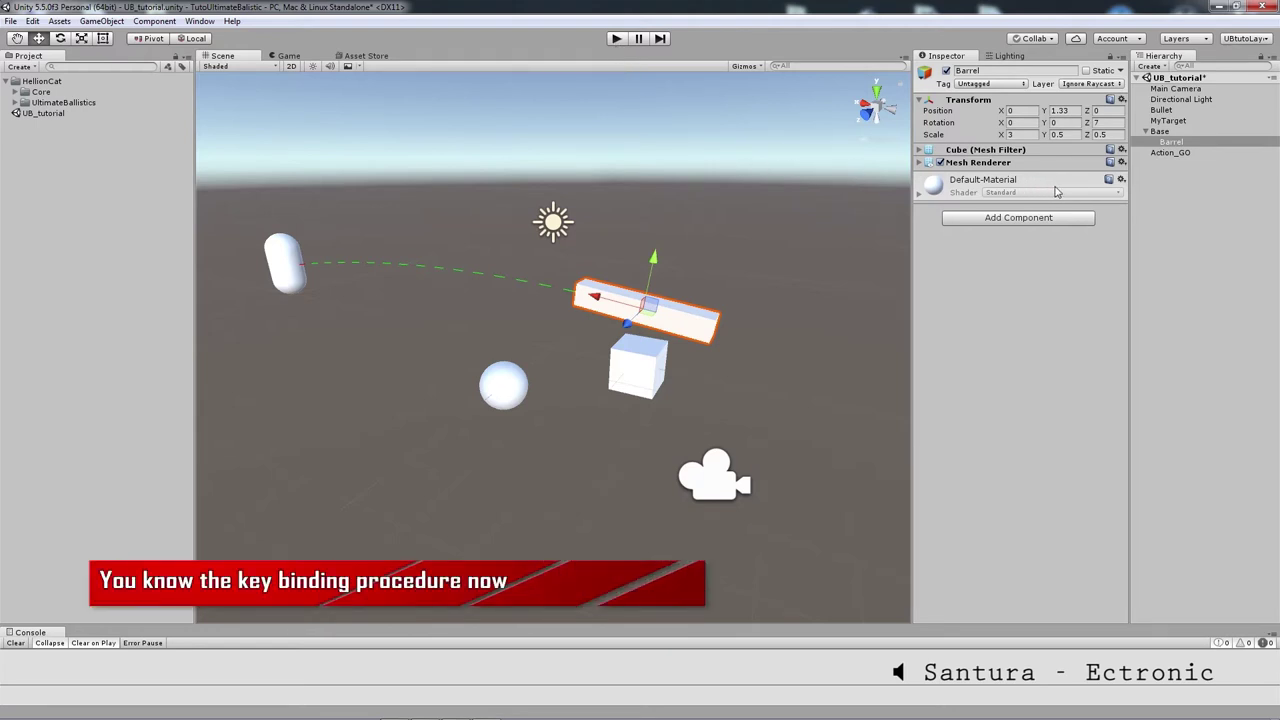
click(1168, 153)
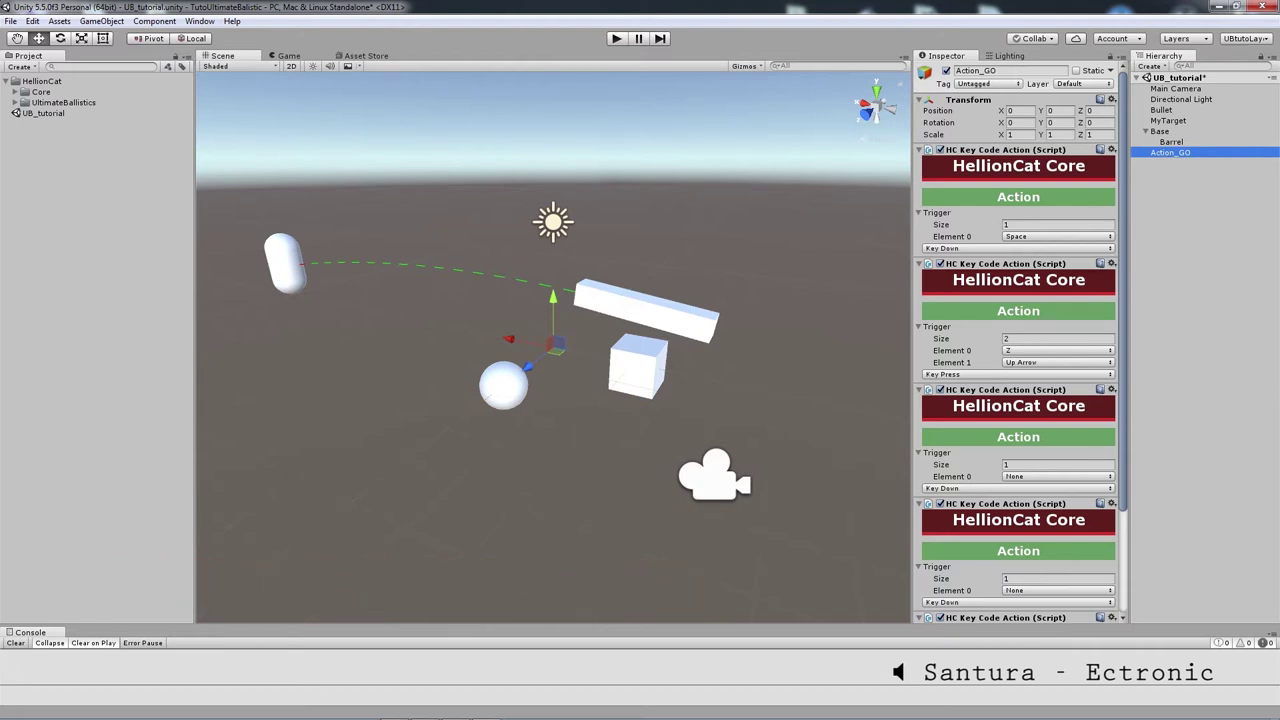
Step: Scroll through Action_GO's key-code action components to review the bindings
drag(1125, 340, 1118, 449)
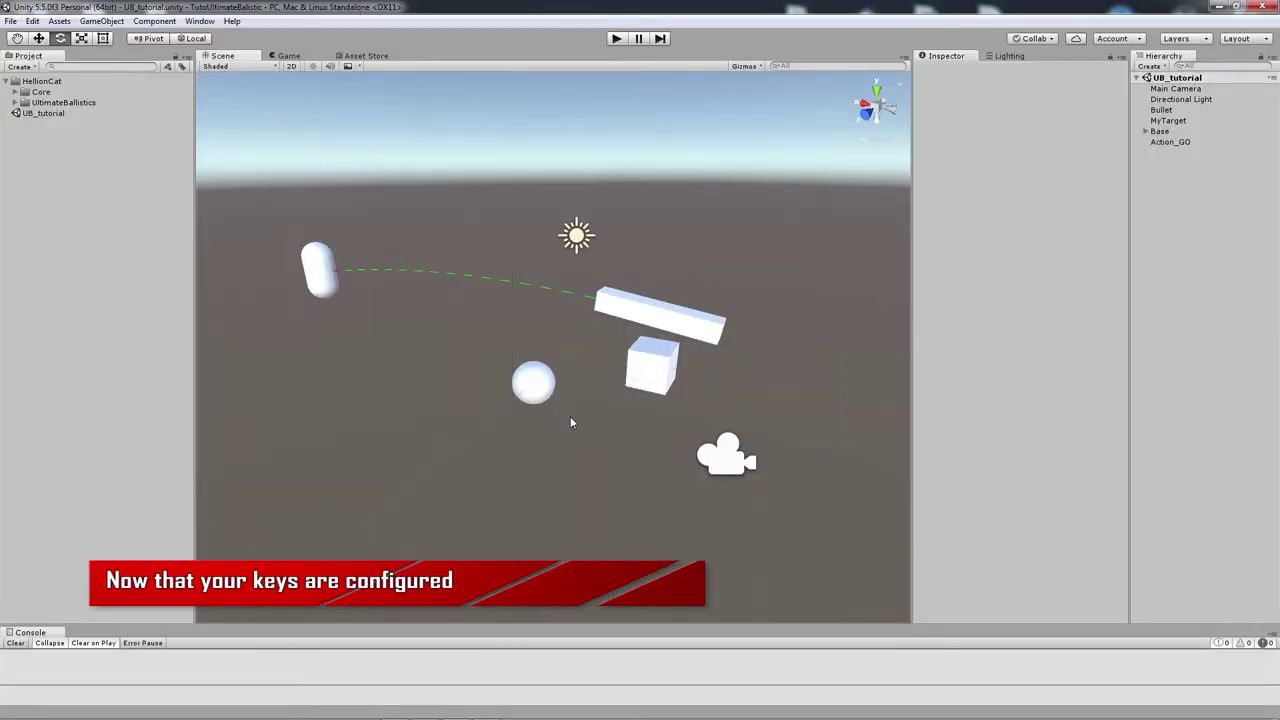
Step: Play-test the cannon, firing one projectile that falls into the void, then stop the game
click(616, 38)
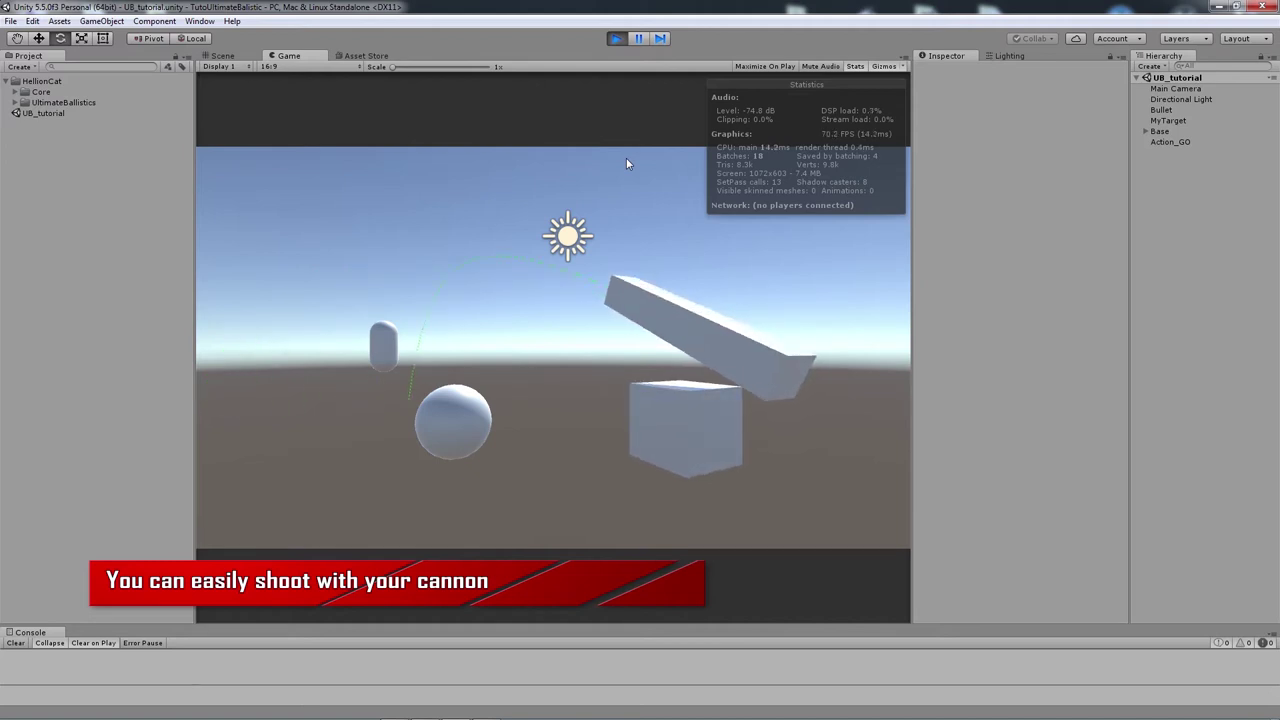
click(624, 167)
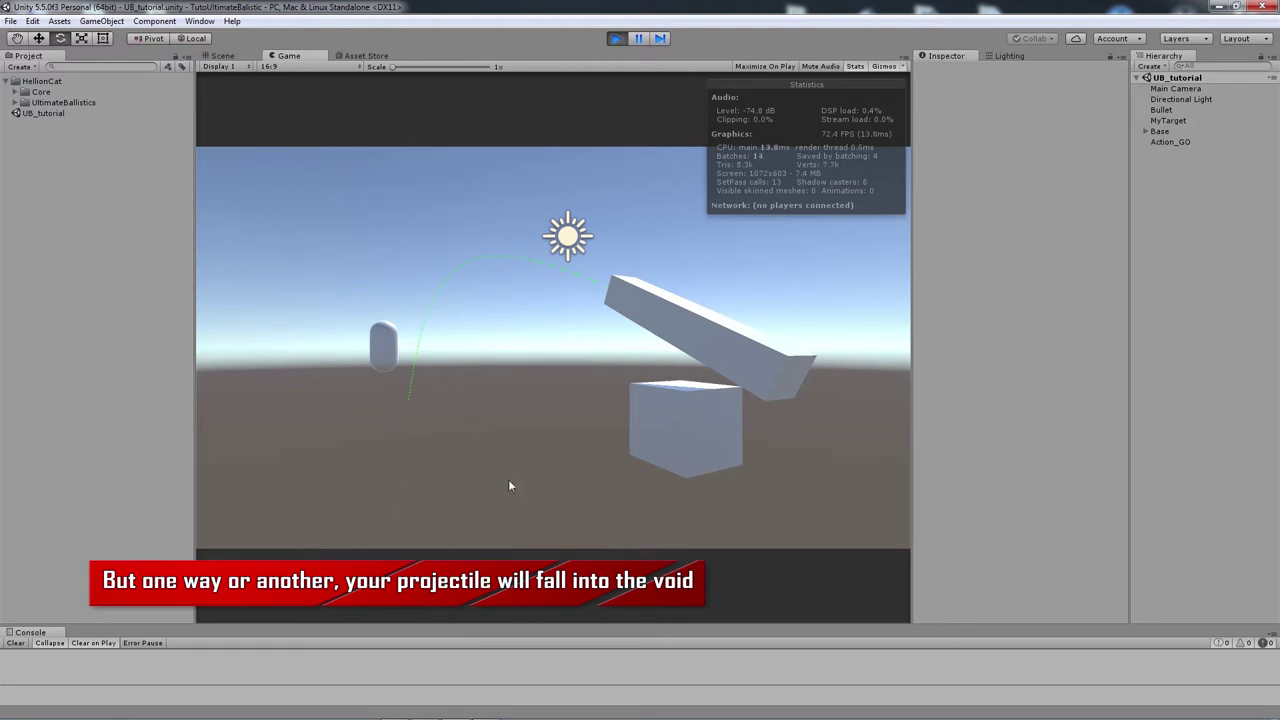
click(616, 38)
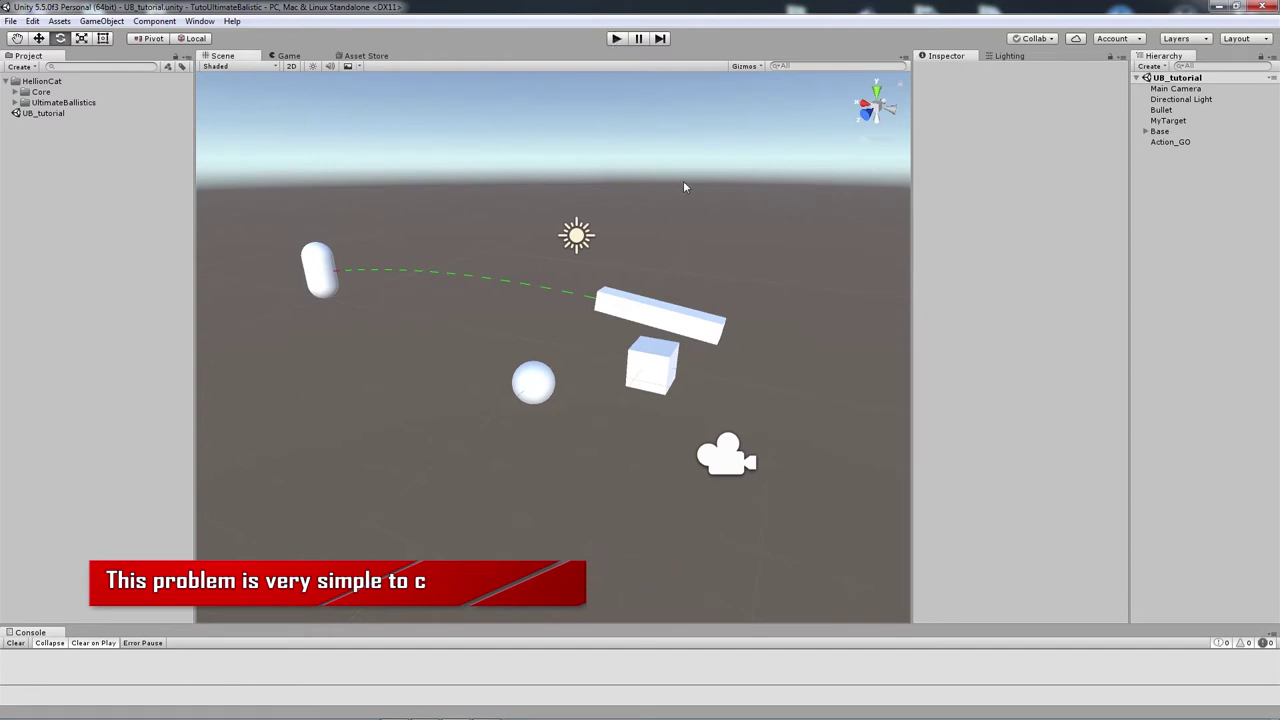
Step: Create an empty GameObject named Limit and reset its position to 0, 0, 0
click(117, 23)
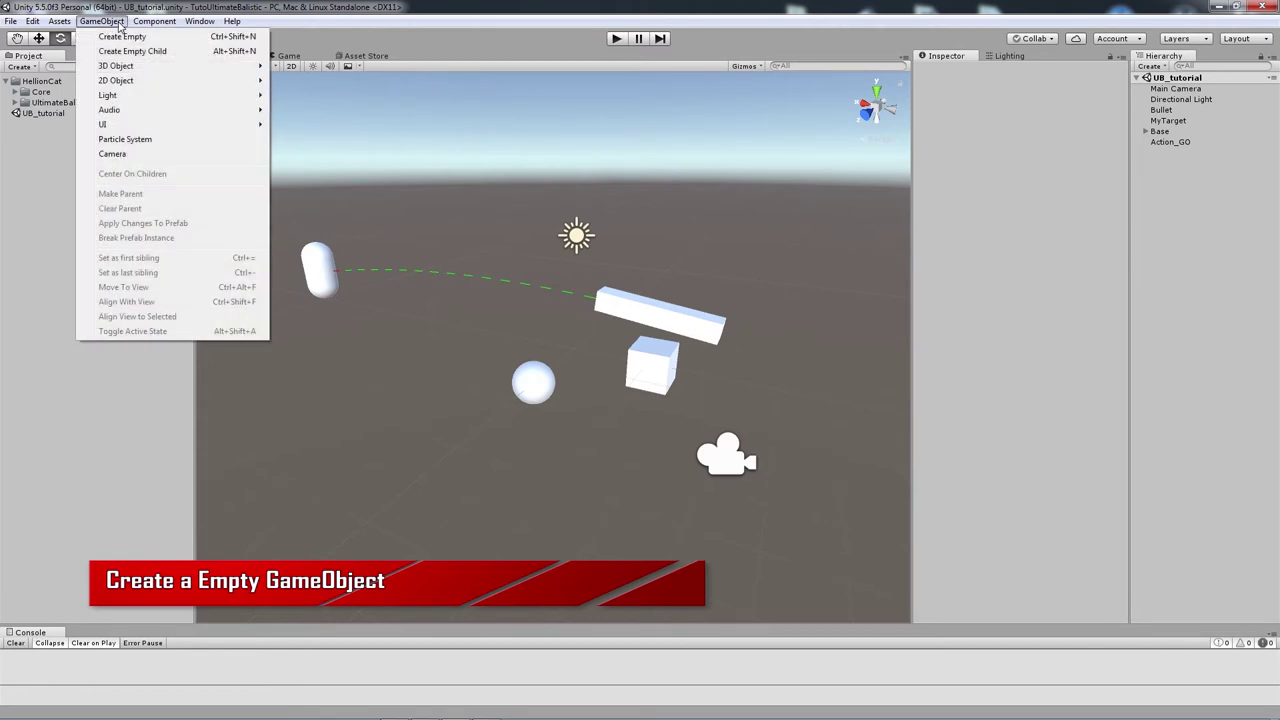
click(177, 40)
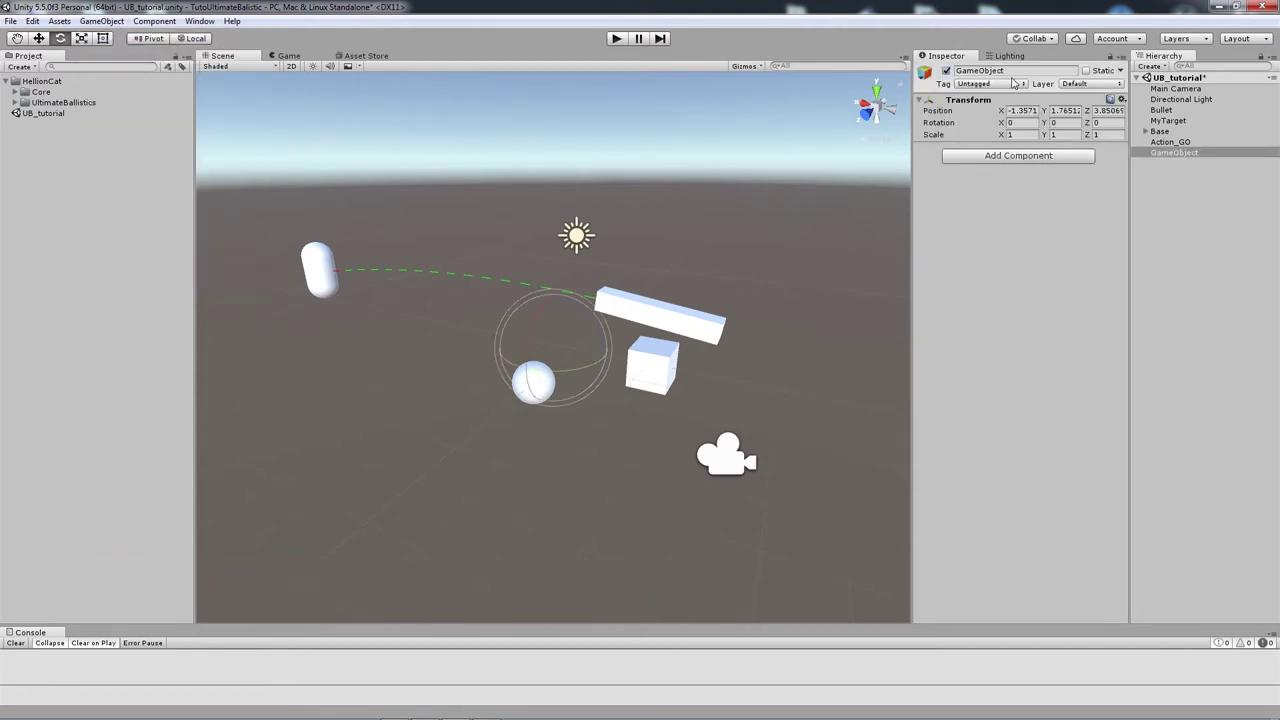
click(1006, 71)
text(l)
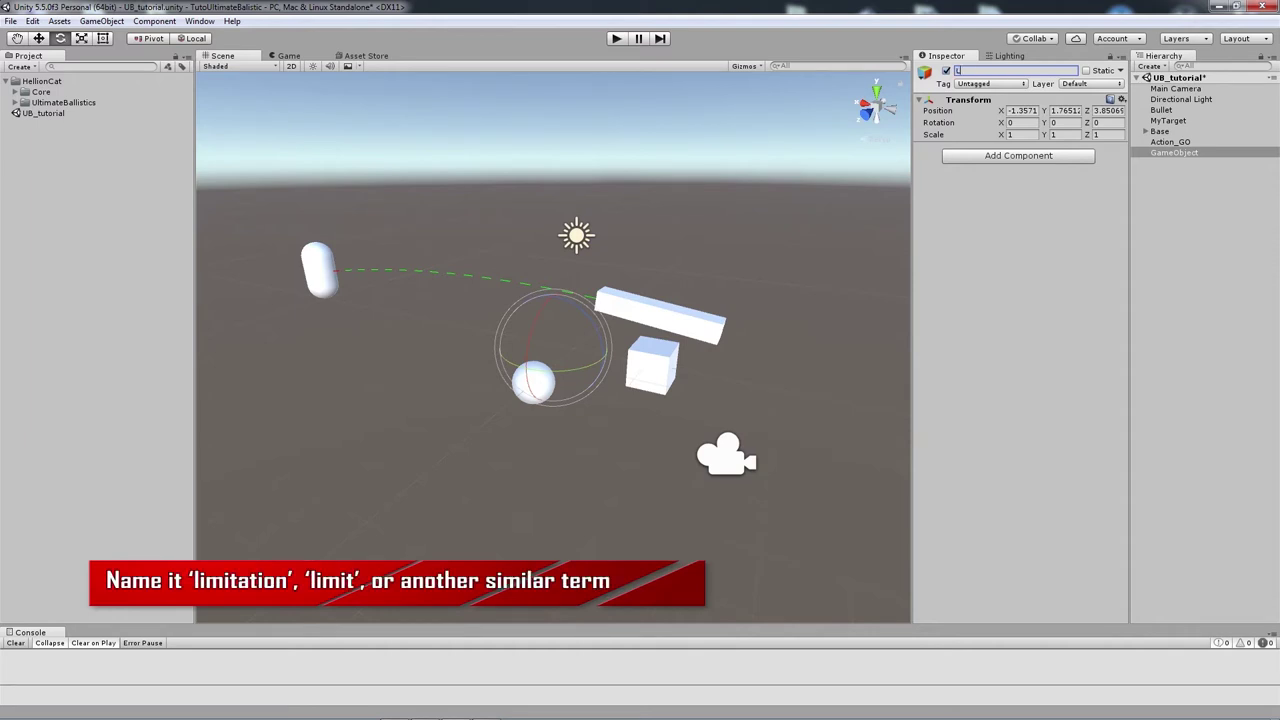
key(Return)
click(1121, 100)
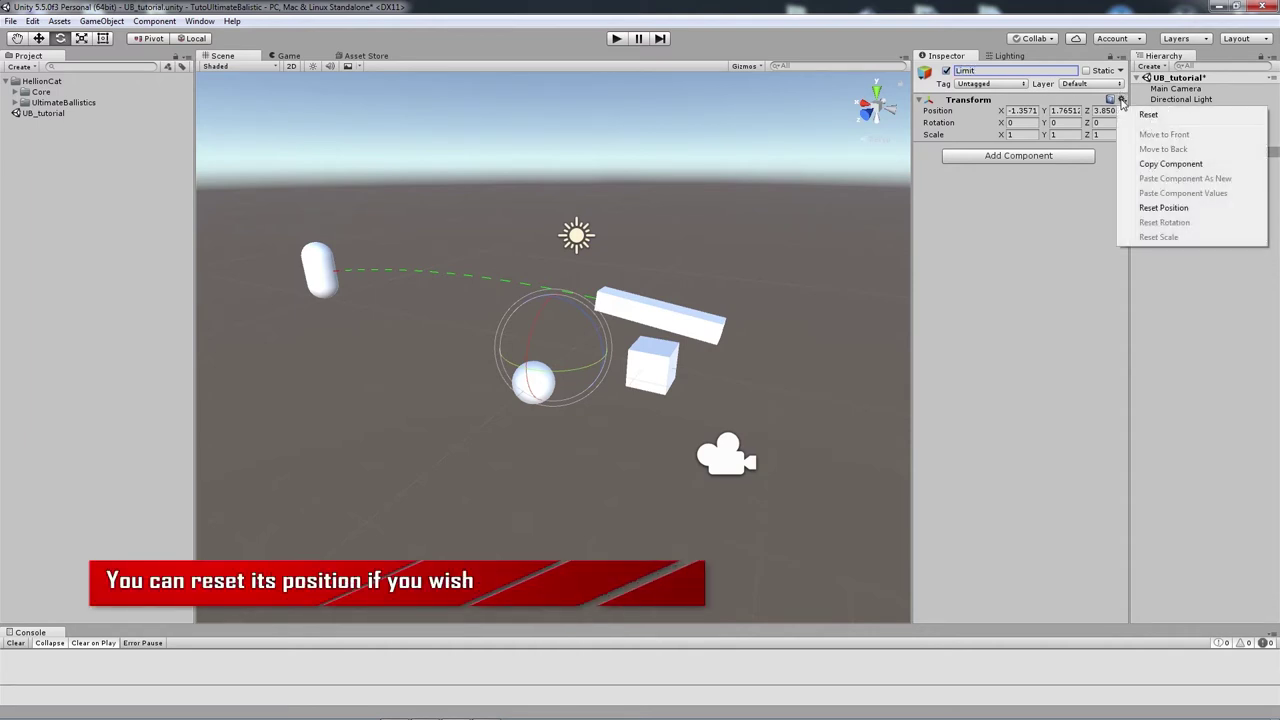
click(1165, 206)
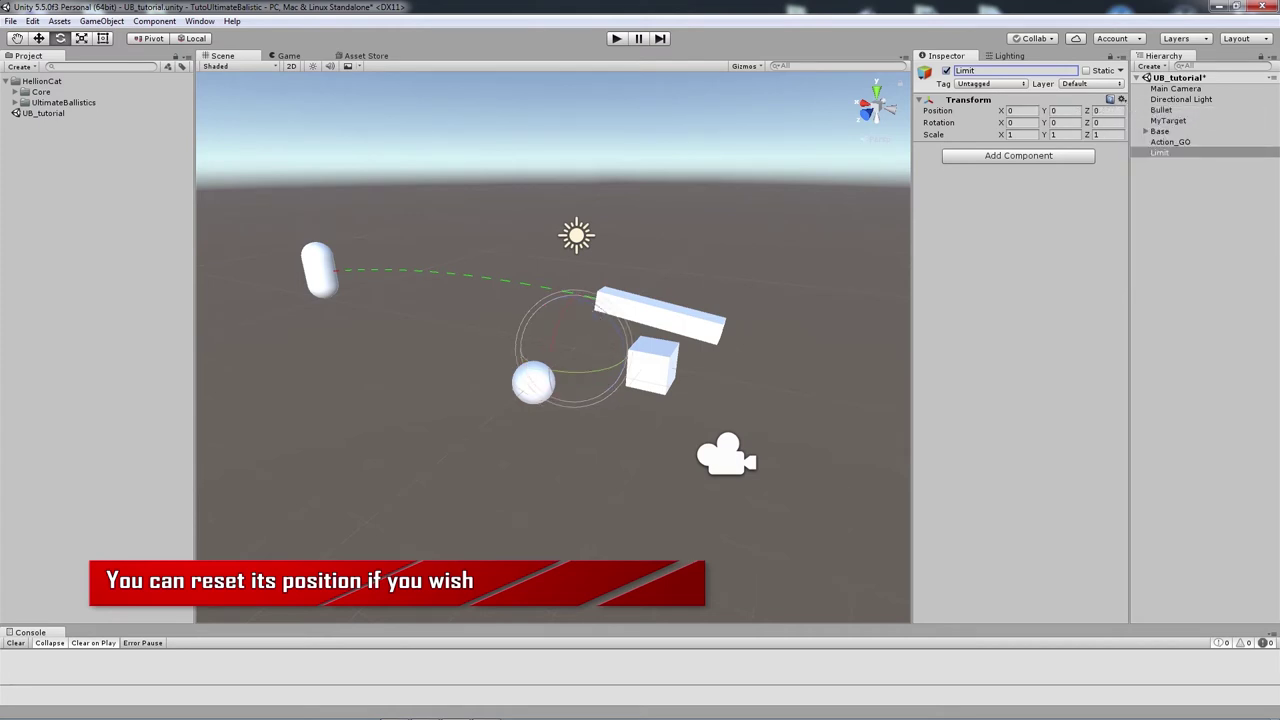
Step: Add a Box Collider to Limit and set its size to X 100, Z 100
click(1052, 160)
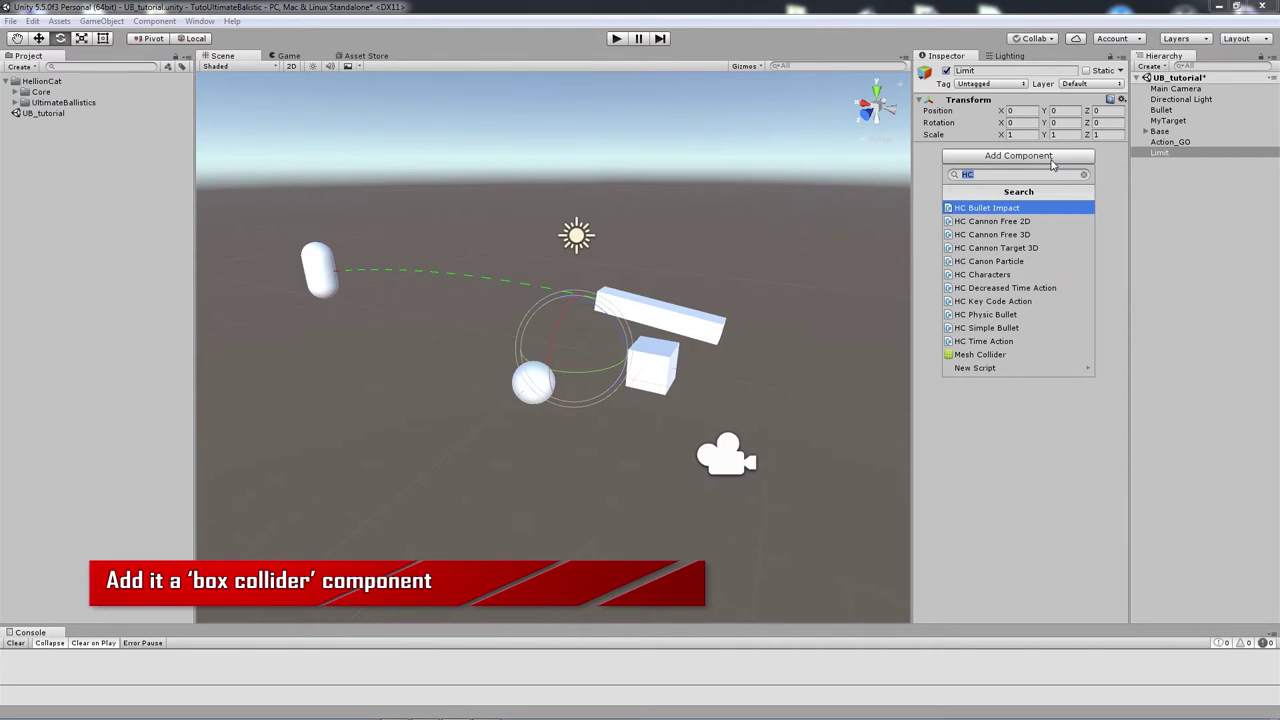
text(box)
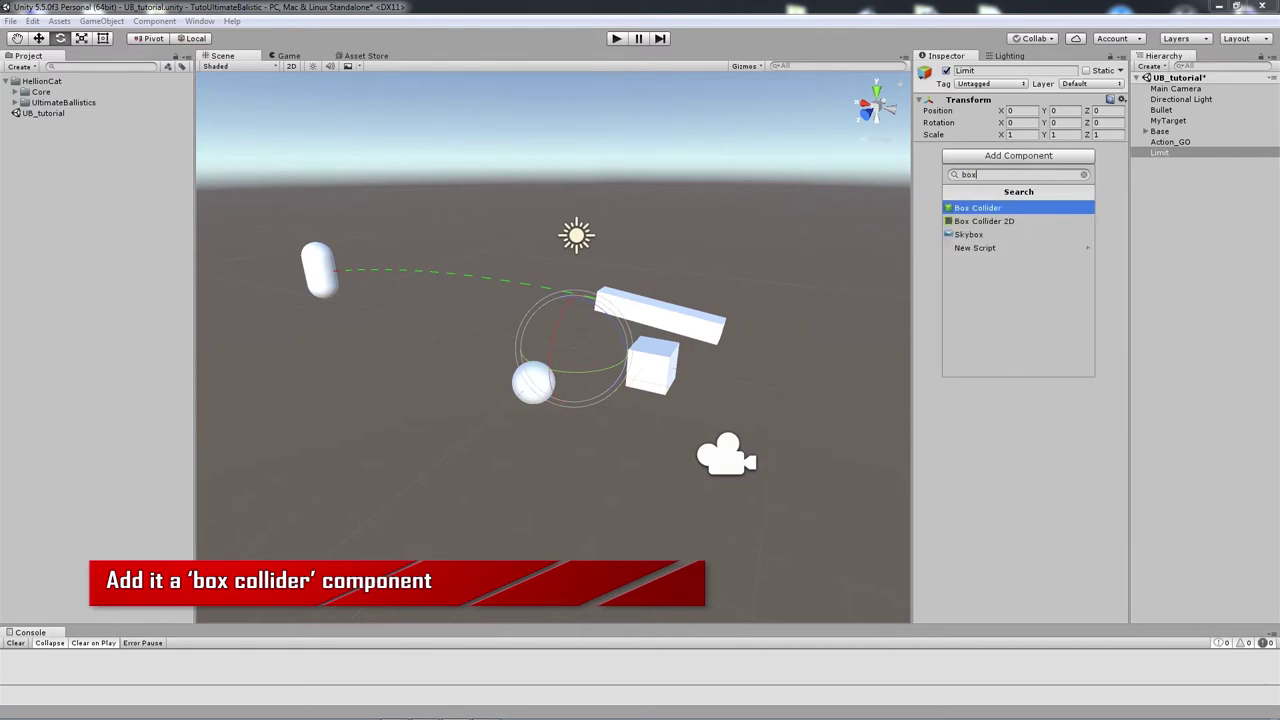
key(Return)
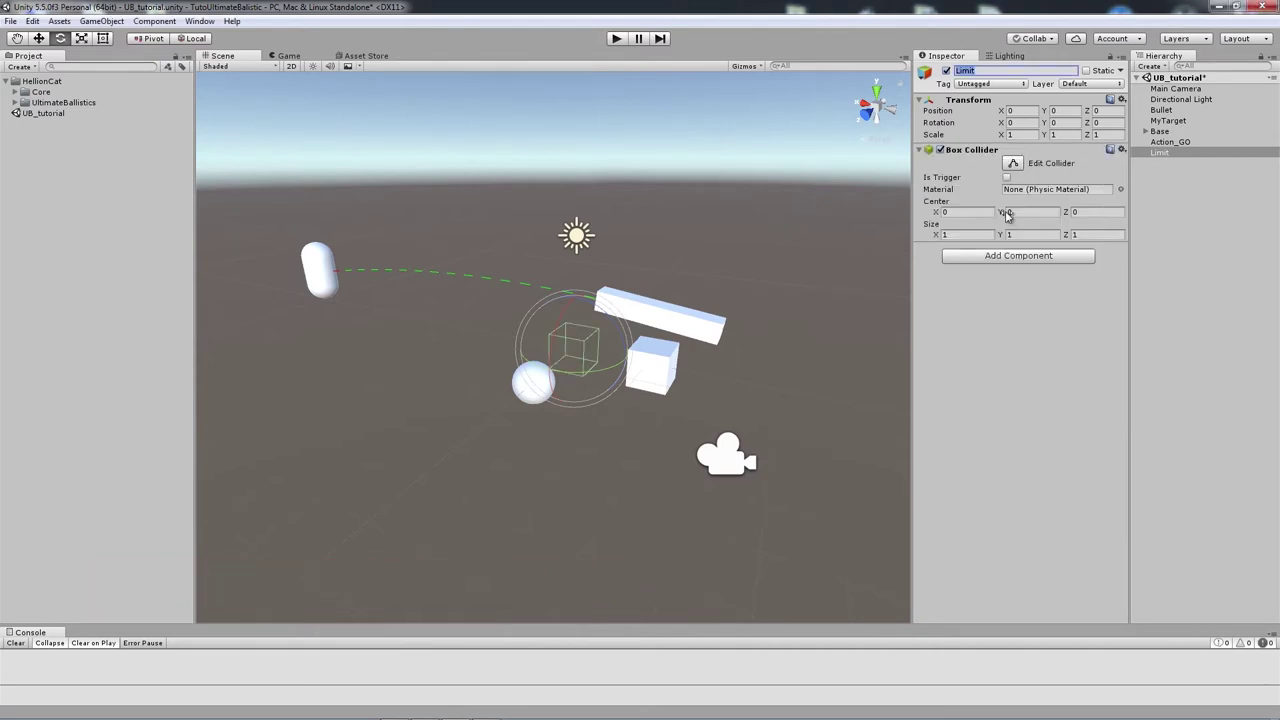
click(967, 234)
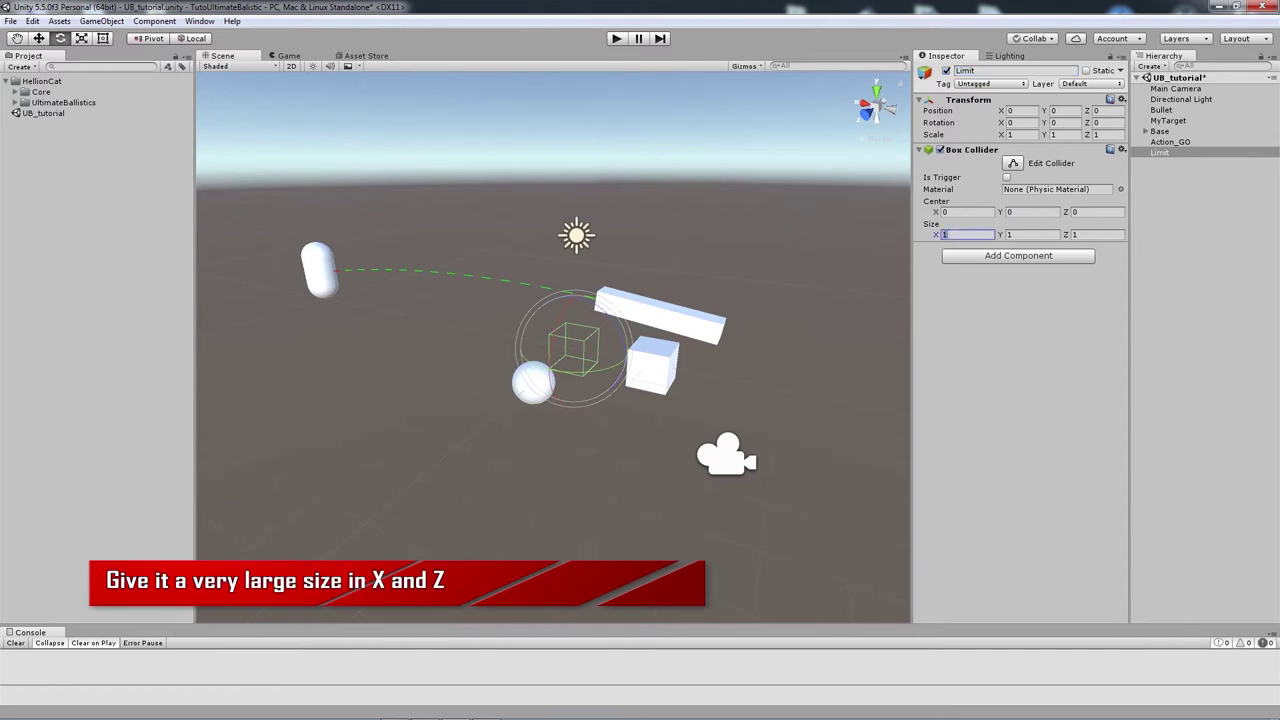
text(100)
key(Tab)
key(Tab)
text(10)
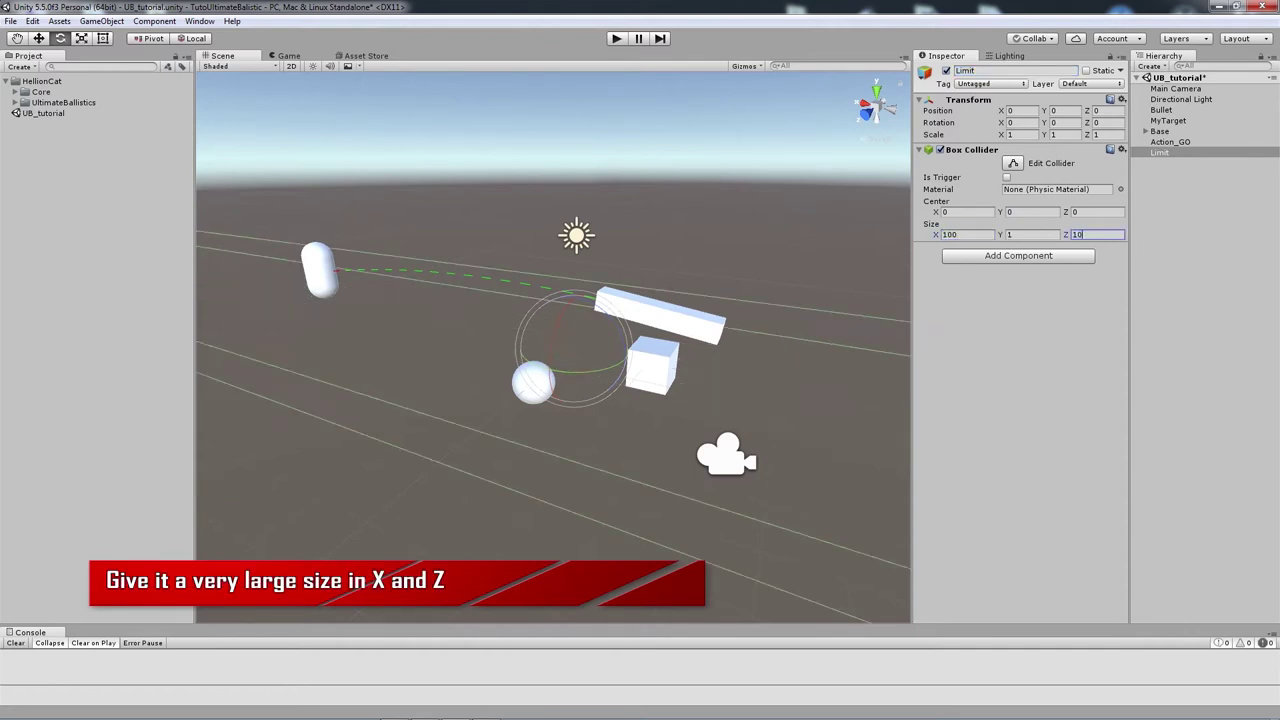
text(0)
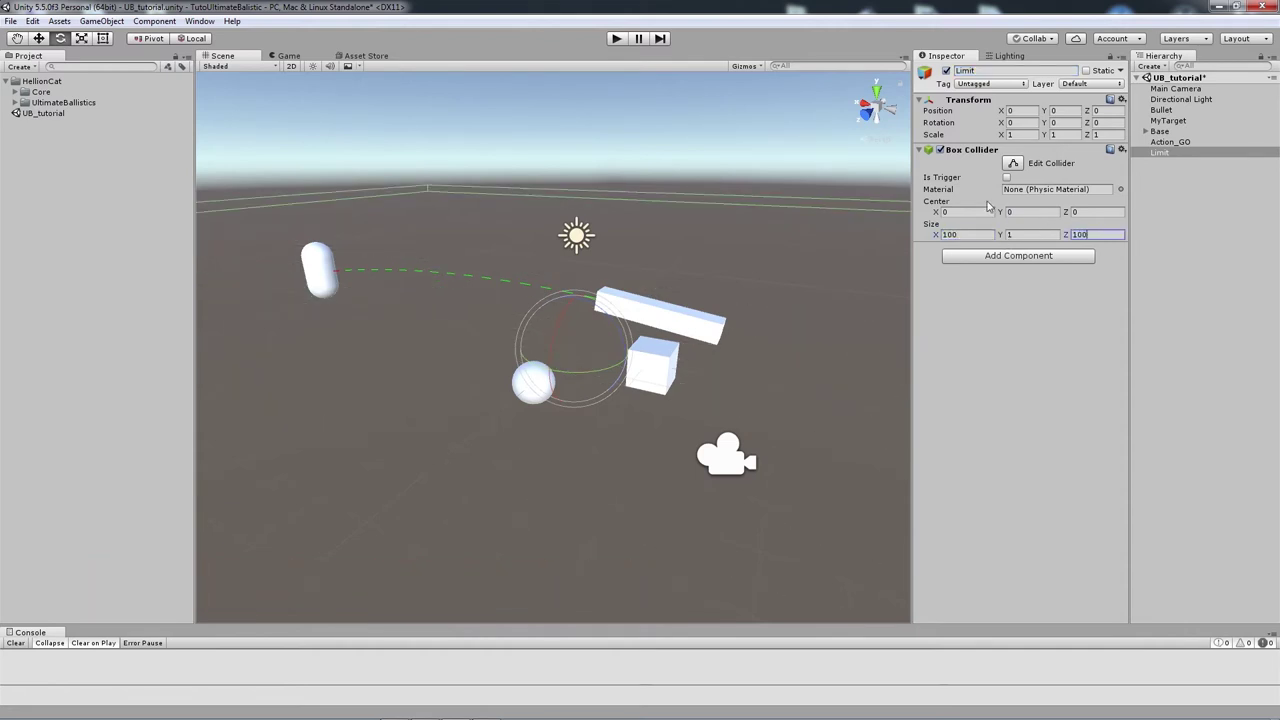
click(42, 40)
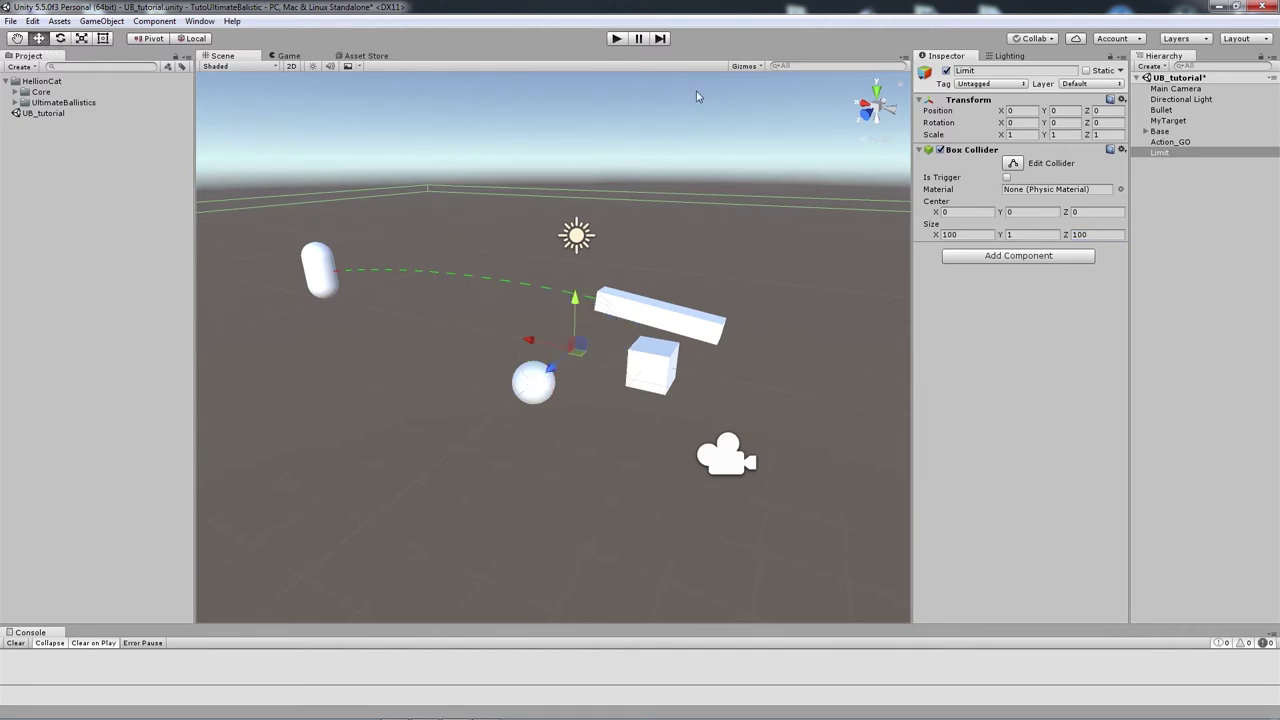
Step: Set Limit's Y position to -5, deselect it, and start Play mode
click(1062, 111)
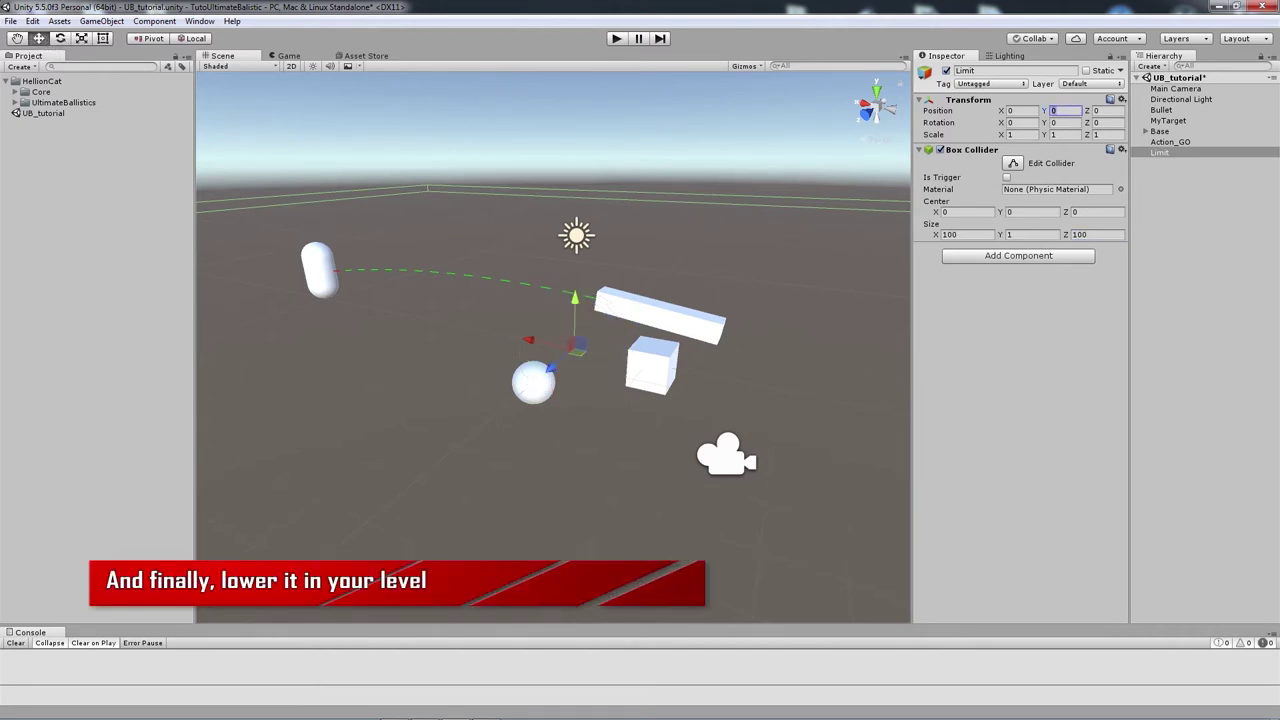
text(-5)
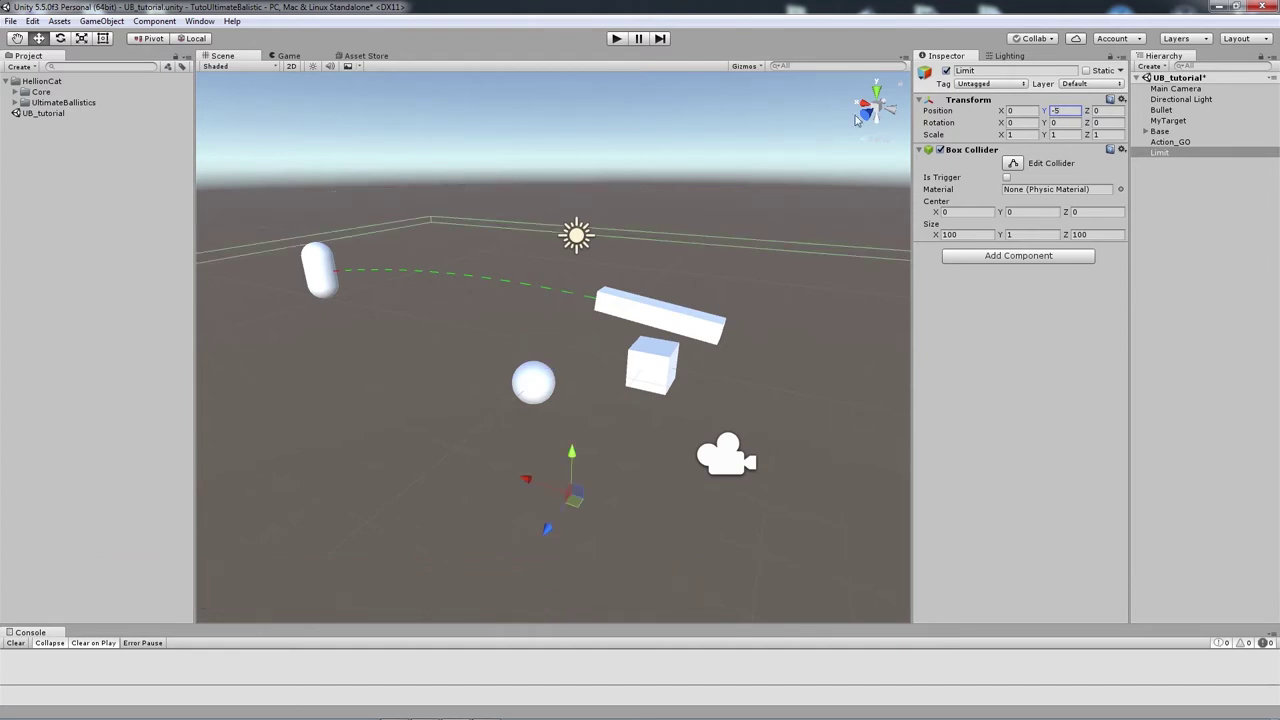
click(737, 165)
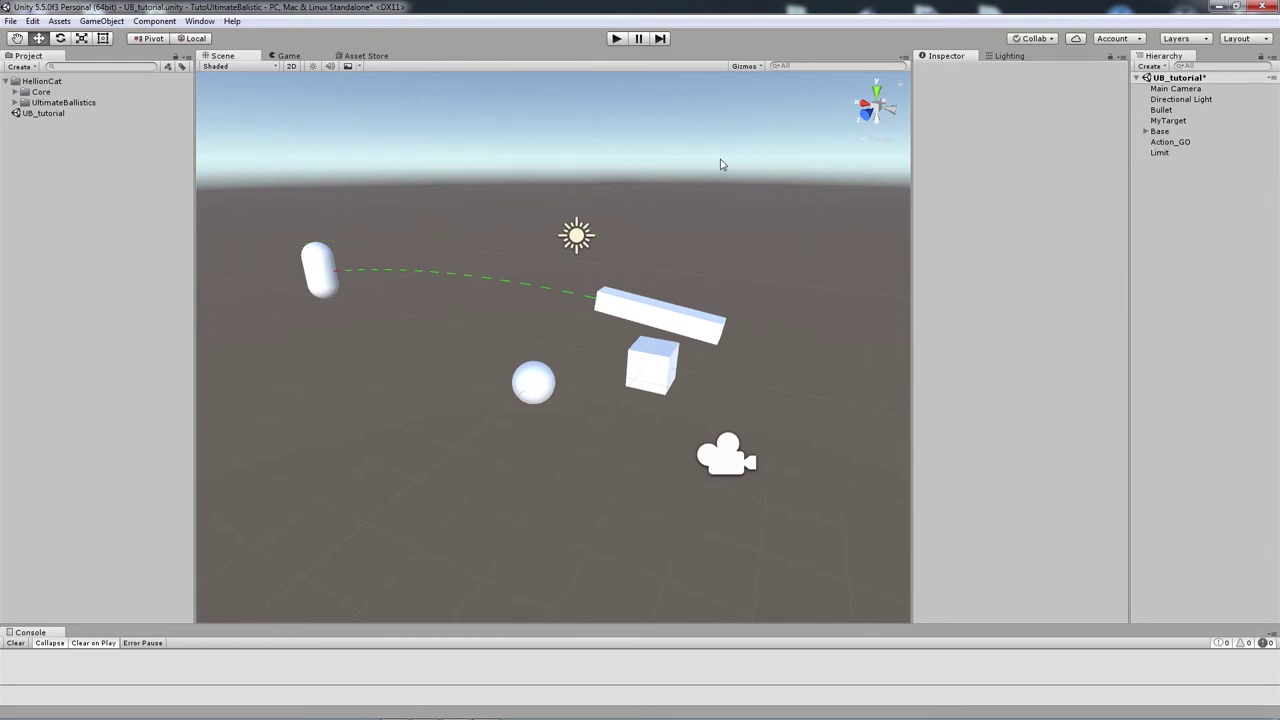
click(617, 39)
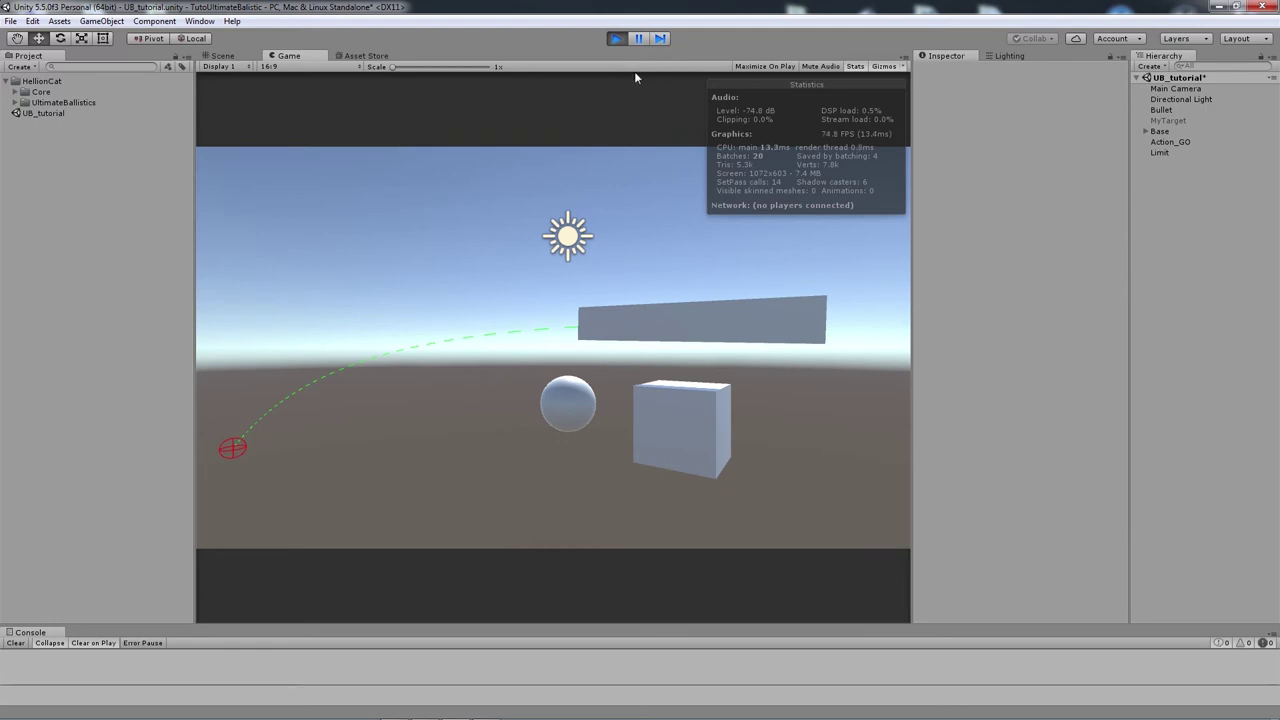
Step: Restart Play mode, fire three shots at the target capsule, then stop the game
click(616, 38)
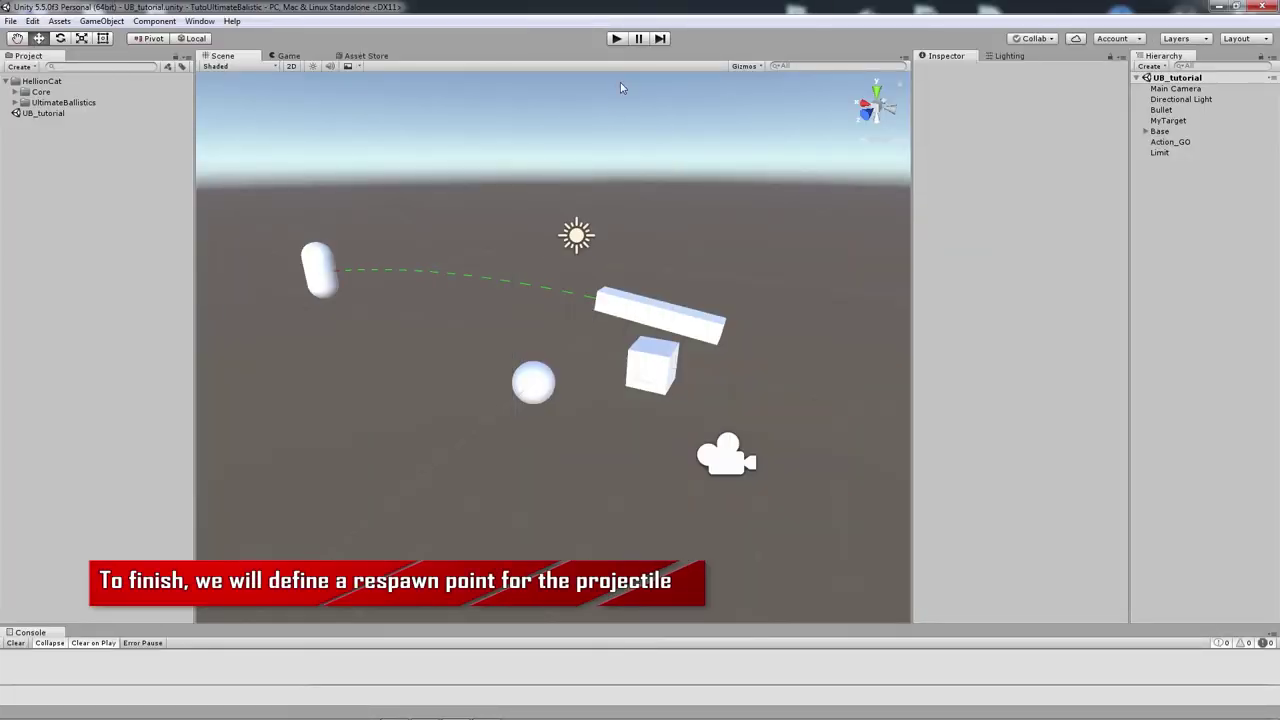
click(616, 40)
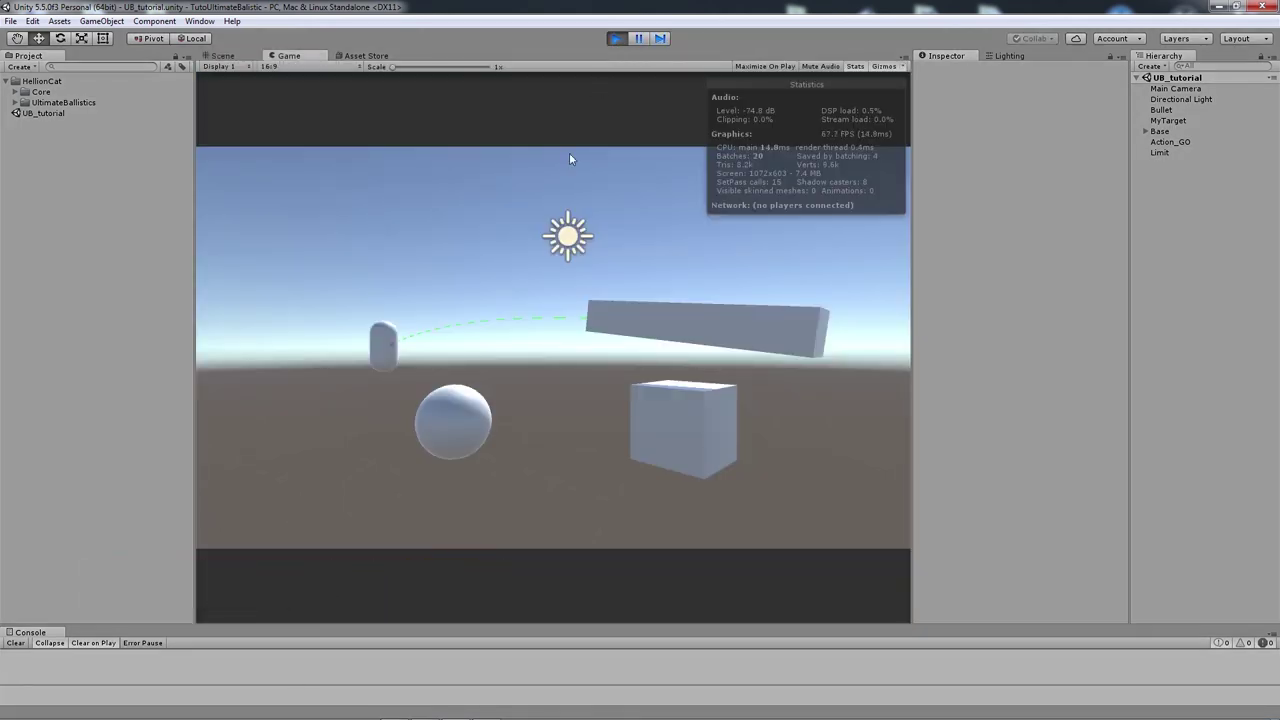
click(456, 421)
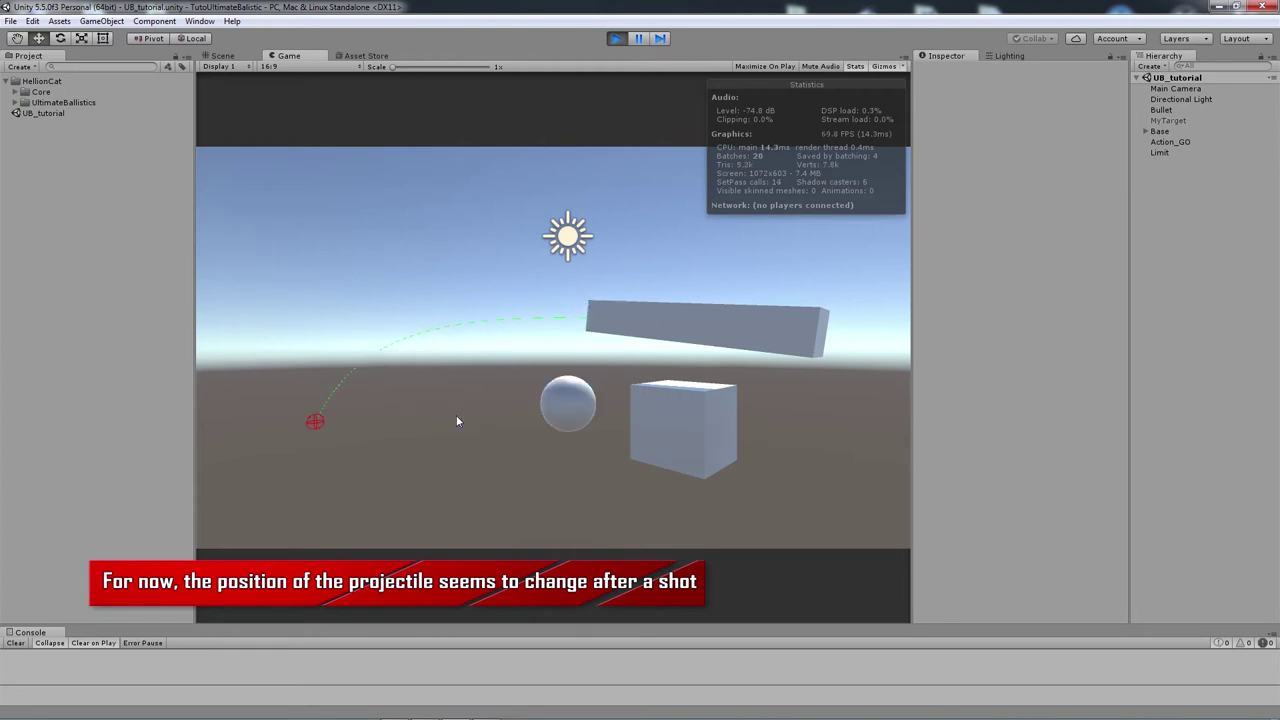
click(574, 395)
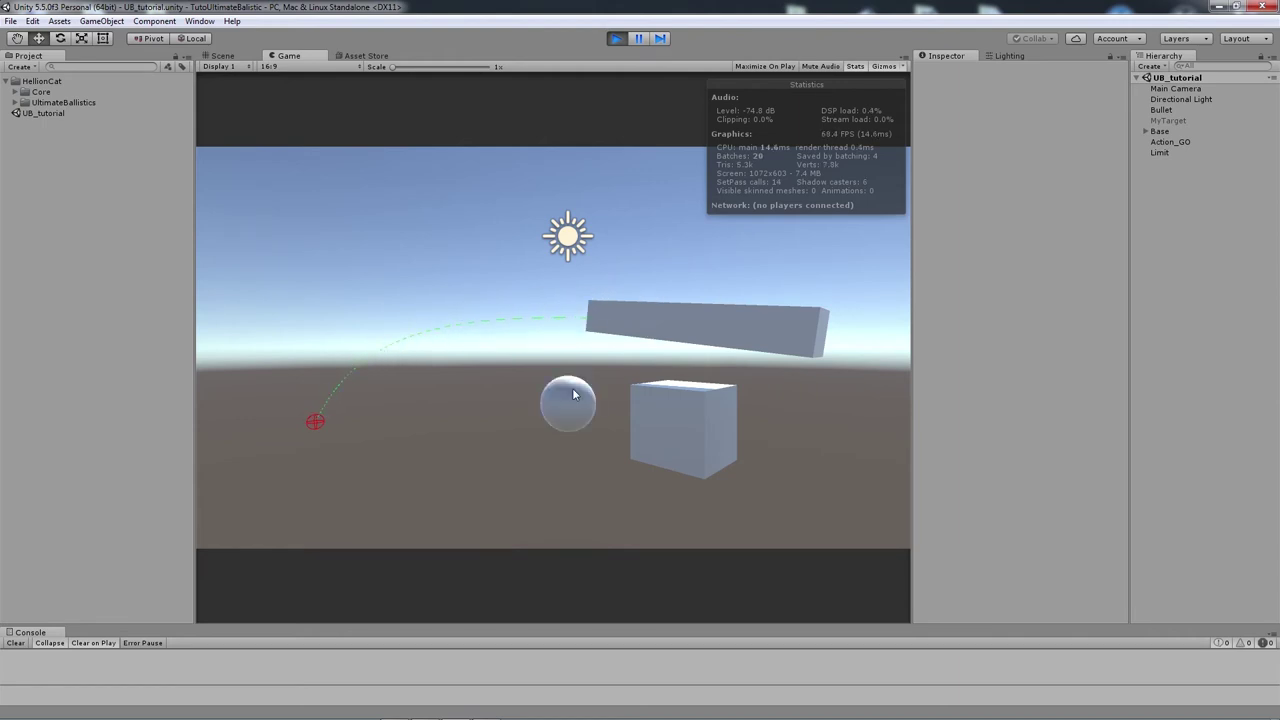
click(574, 395)
click(615, 39)
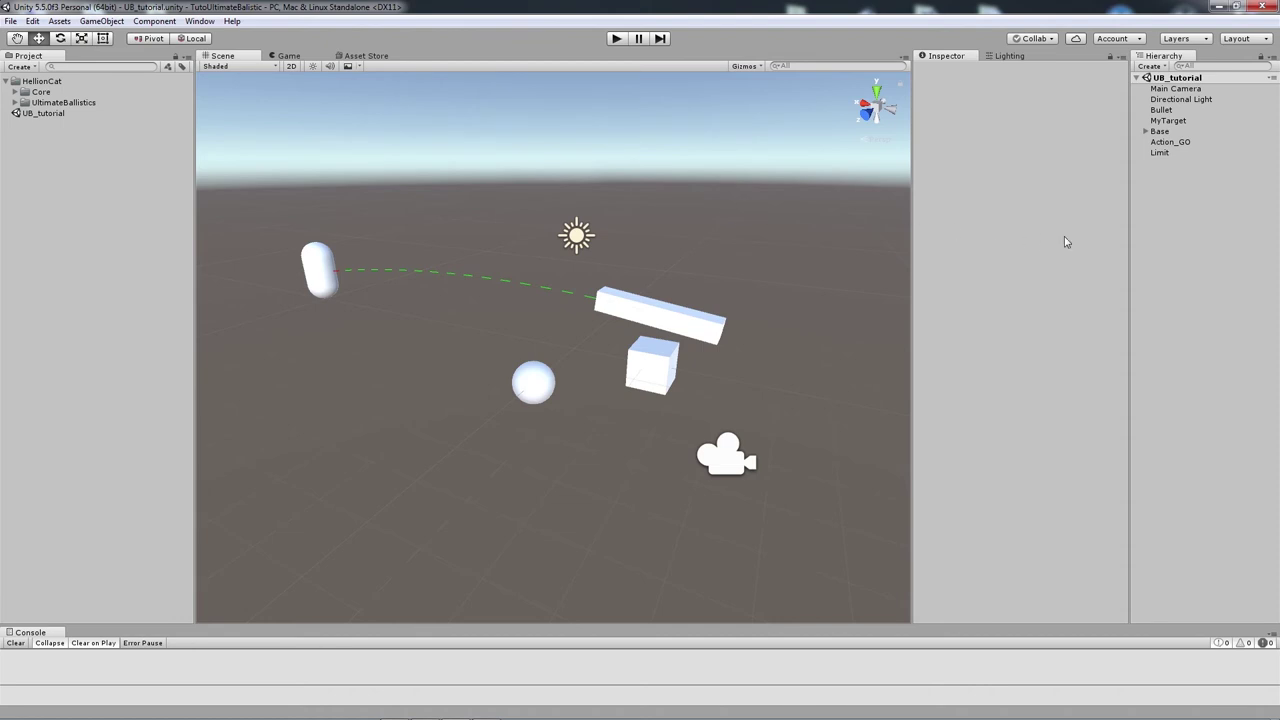
Step: Create an empty object named ProjectileLocation from the Hierarchy and reset its transform to 0, 0, 0
right_click(1158, 203)
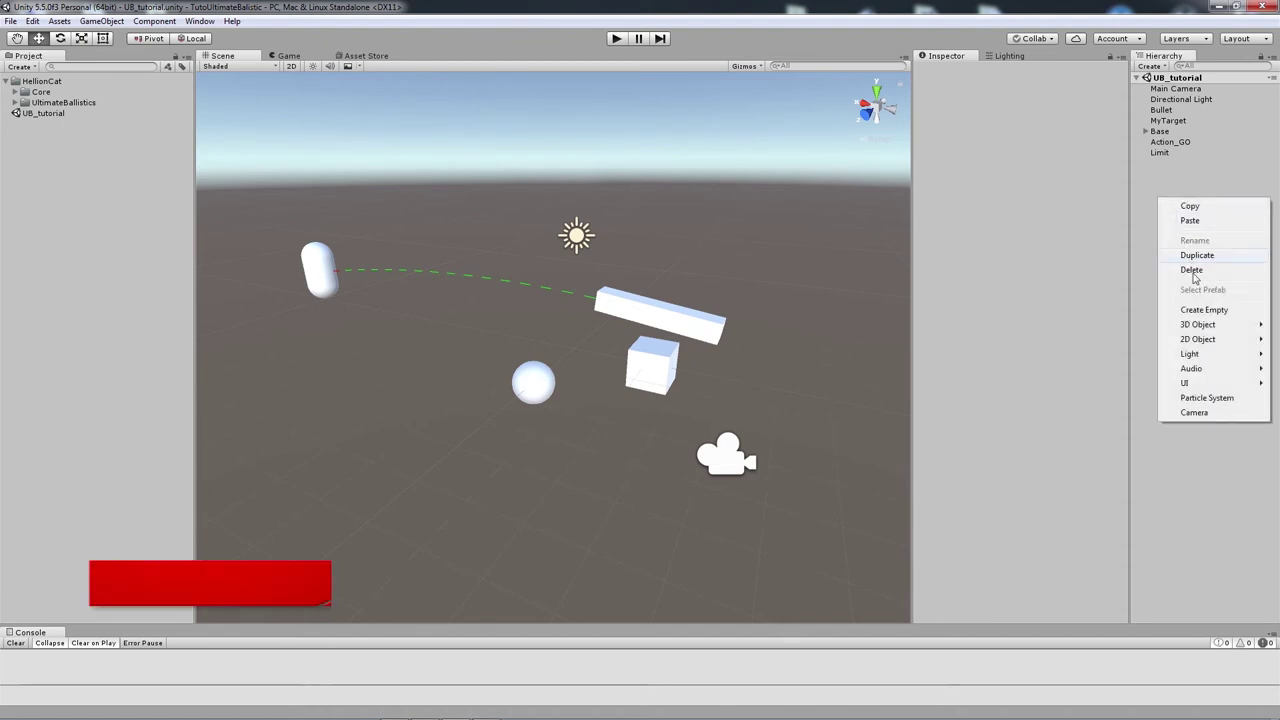
click(1206, 311)
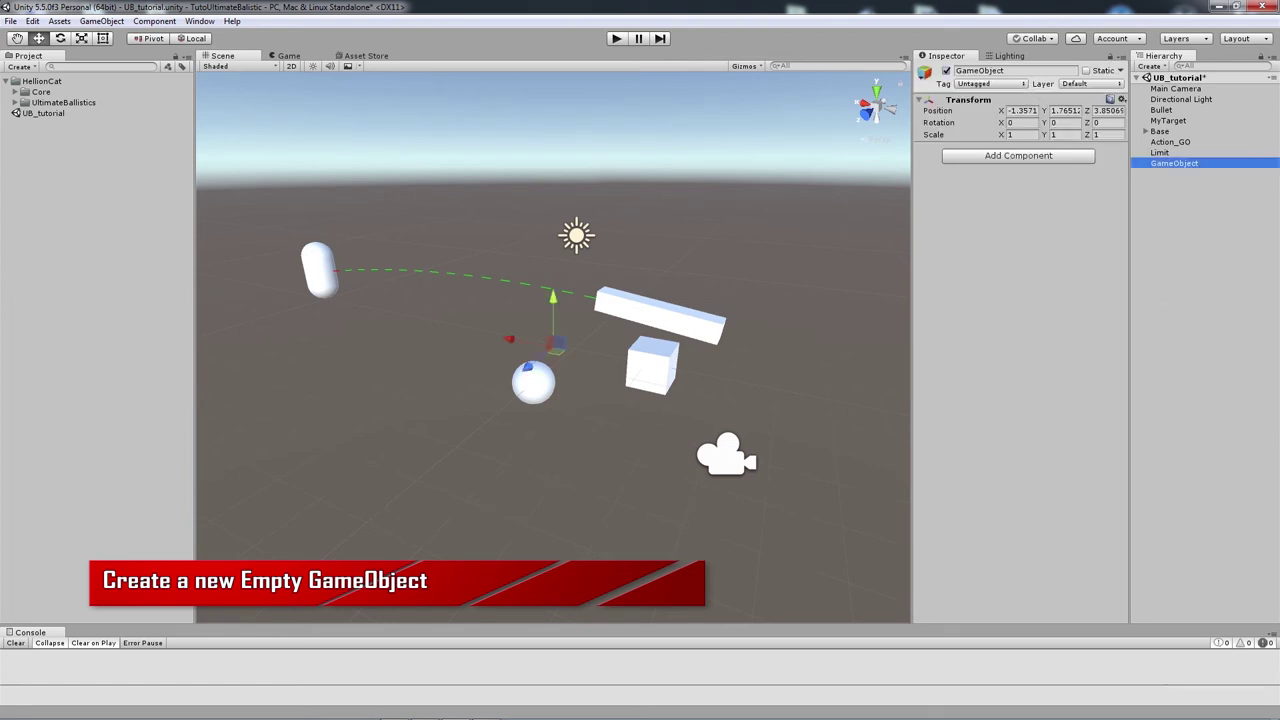
click(979, 70)
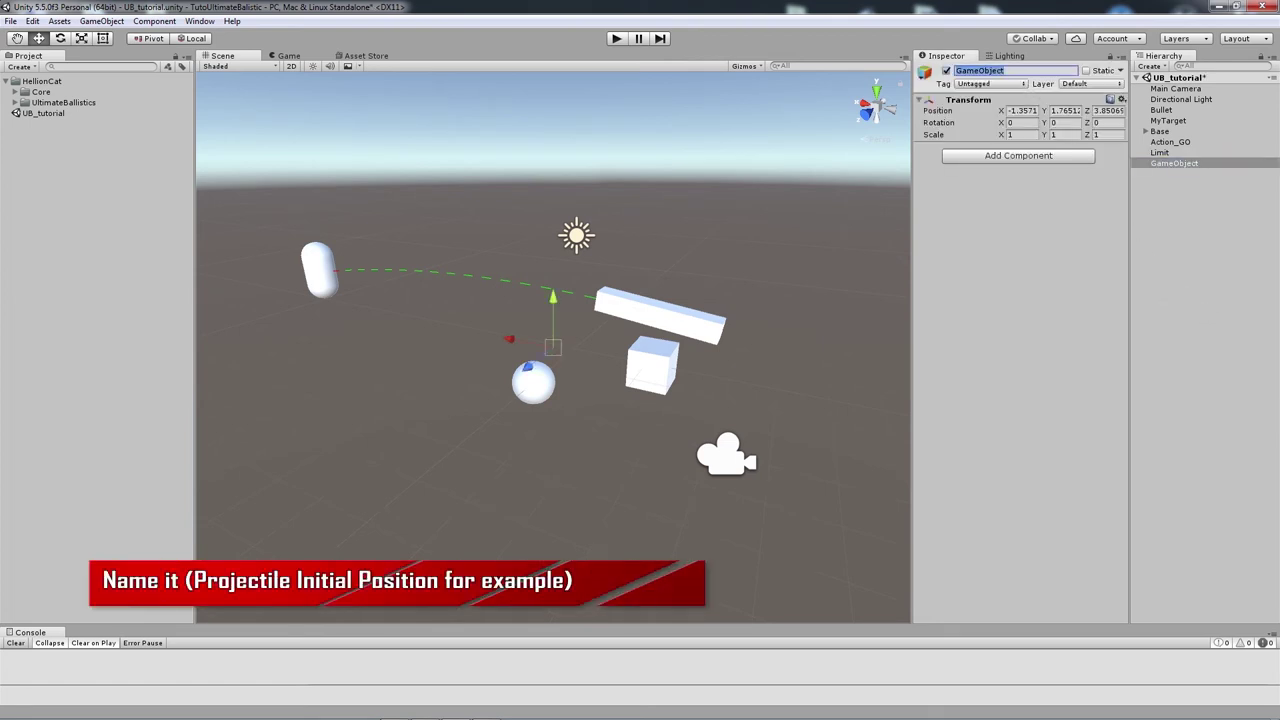
text(Projecti)
text(leLocation)
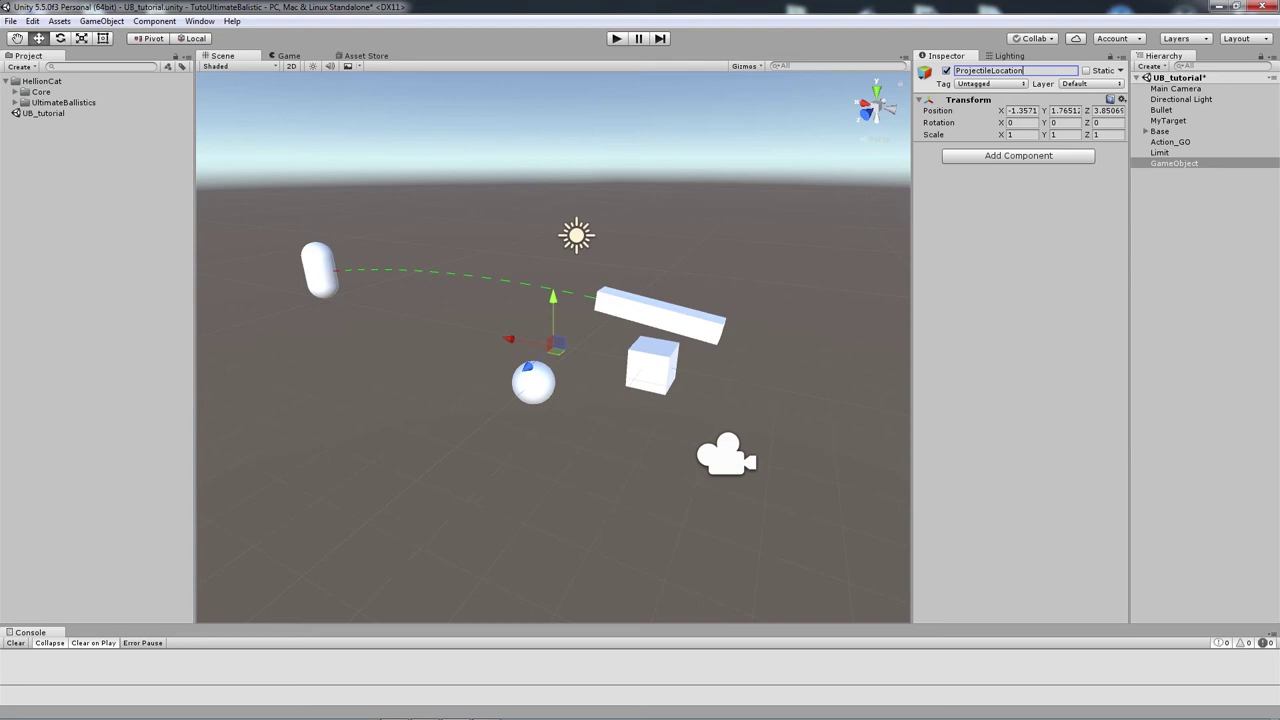
key(Return)
click(1122, 99)
click(1131, 112)
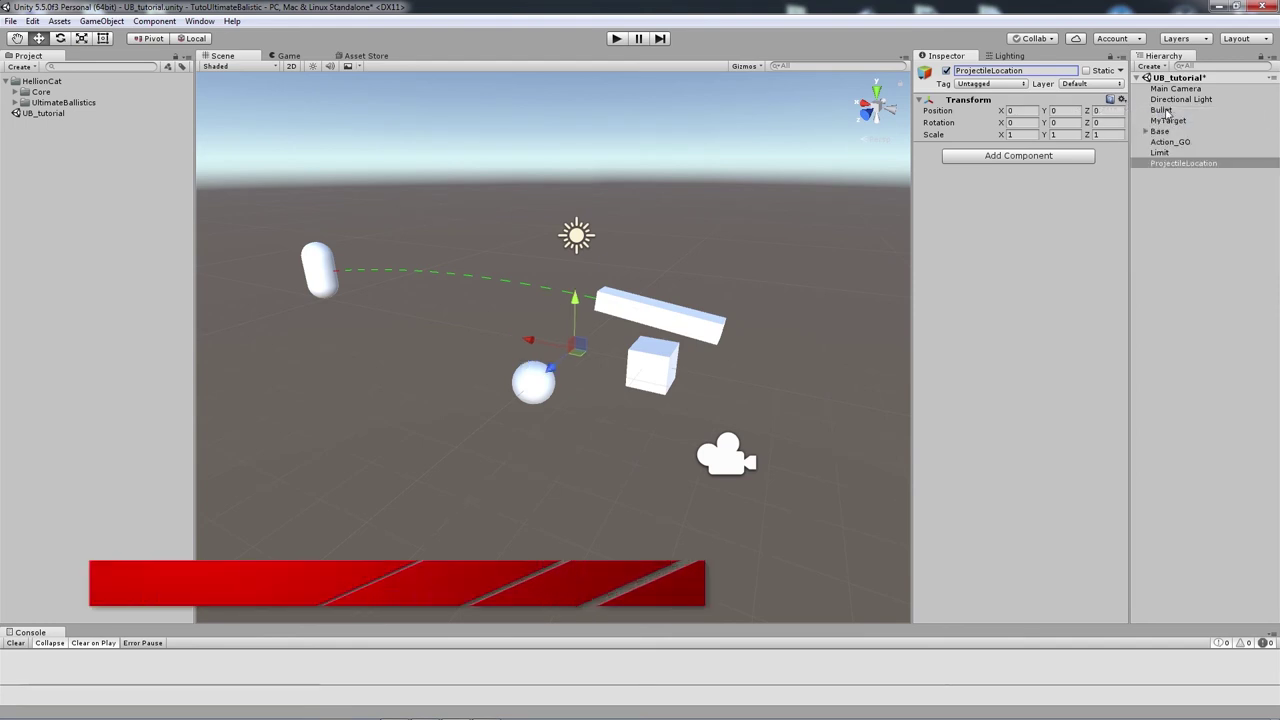
Step: Parent Bullet under ProjectileLocation and reset Bullet's local position to 0, 0, 0
drag(1165, 111, 1174, 168)
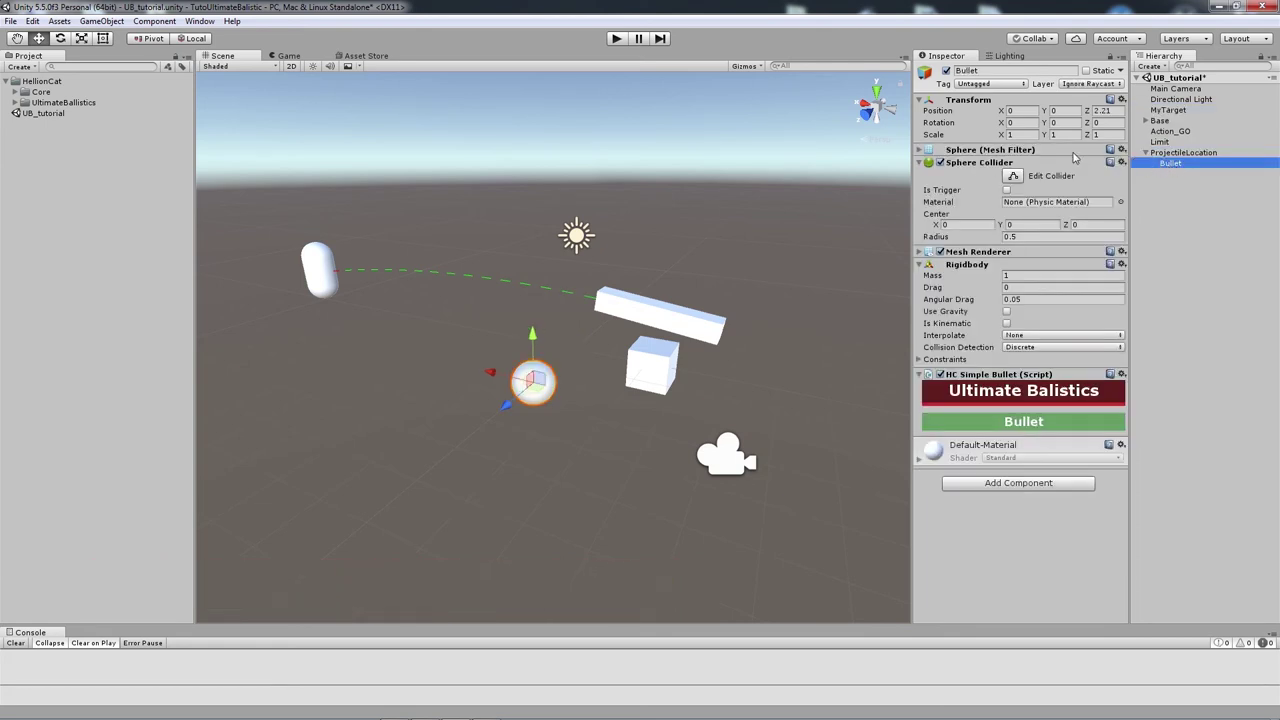
click(1121, 100)
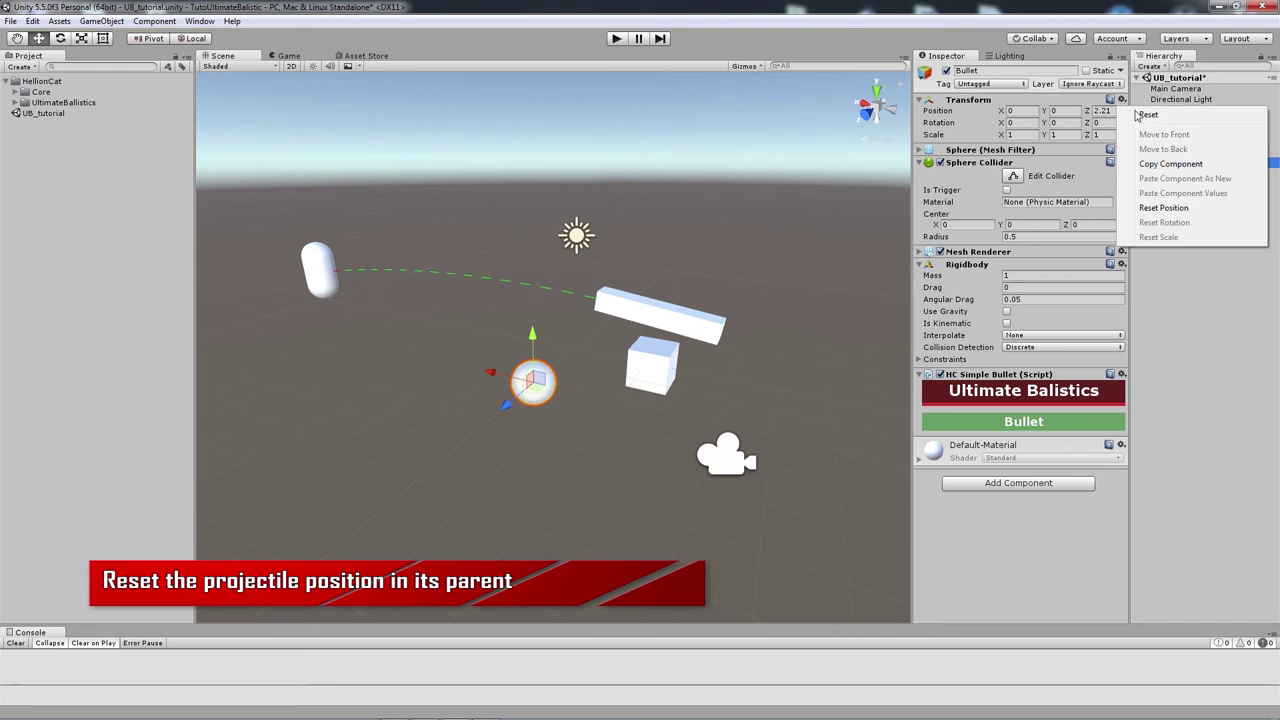
click(1141, 115)
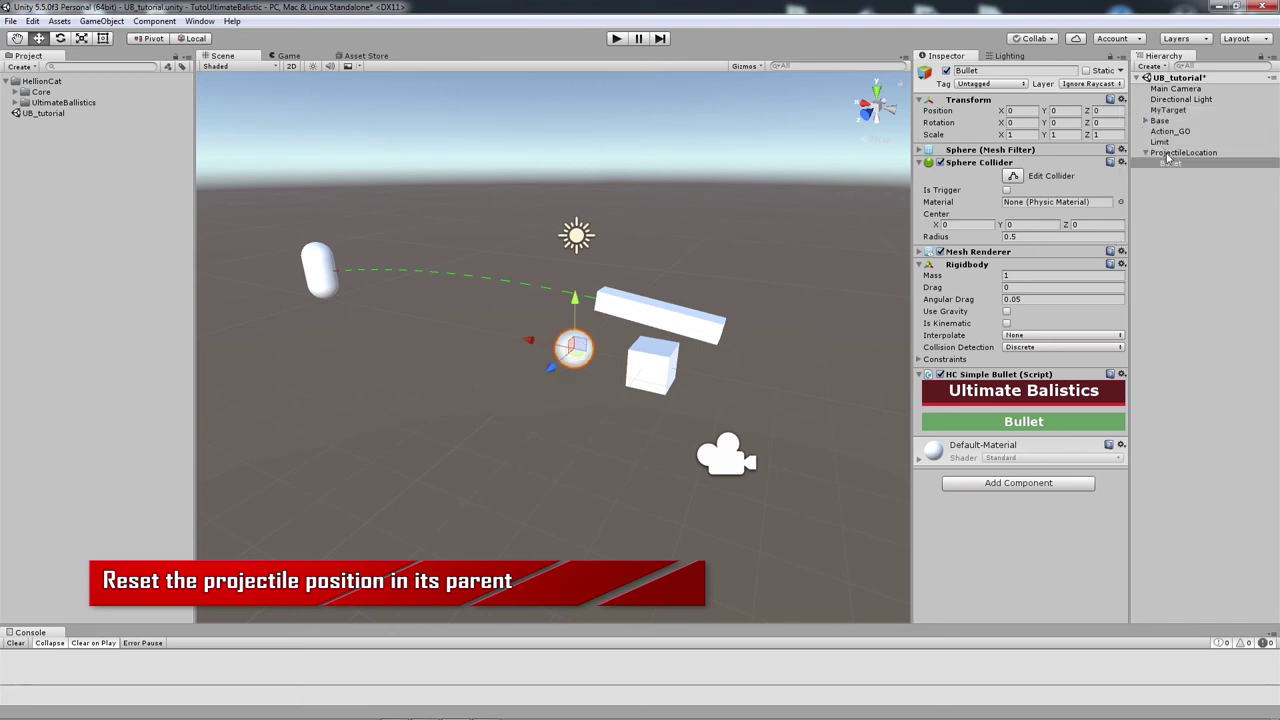
click(1165, 154)
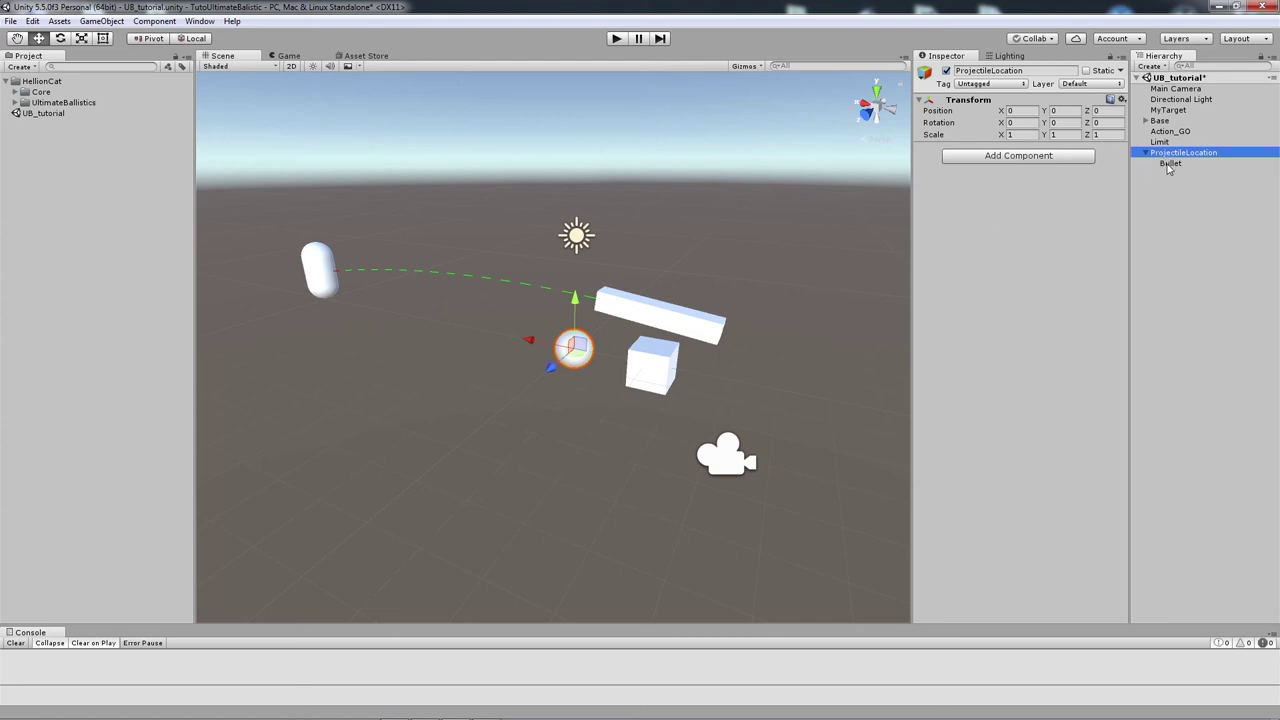
click(1168, 164)
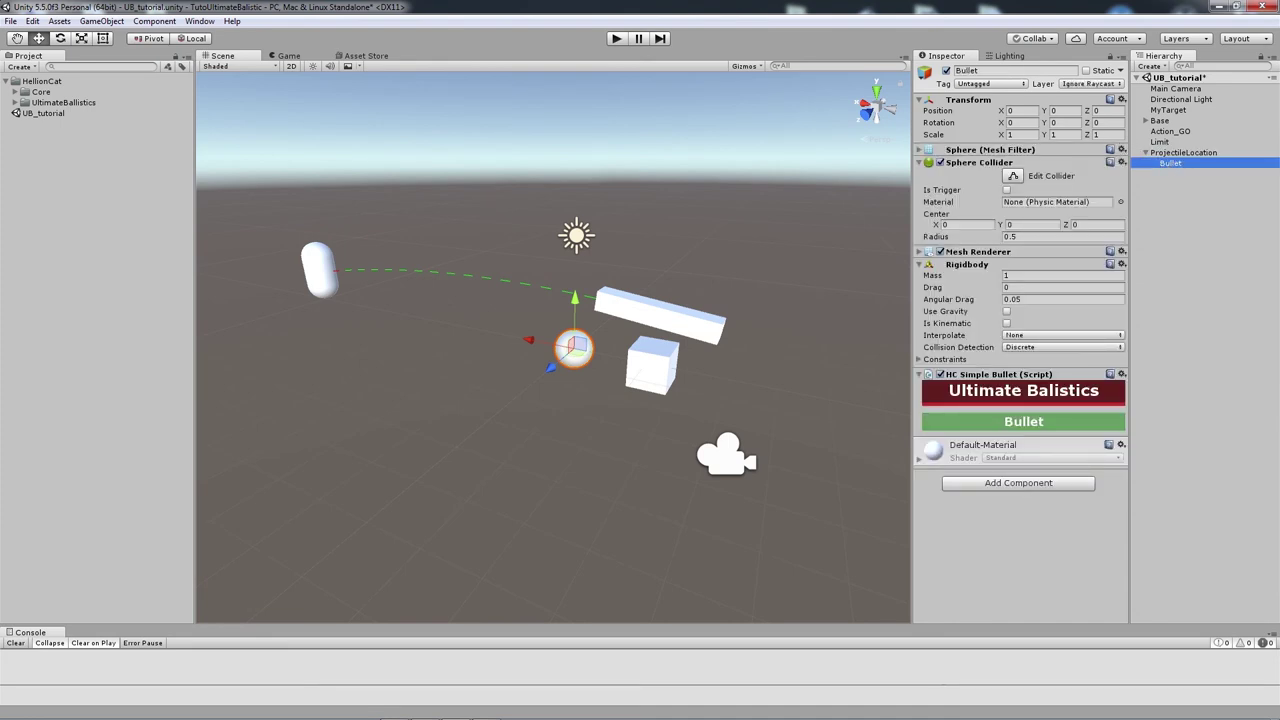
click(1165, 151)
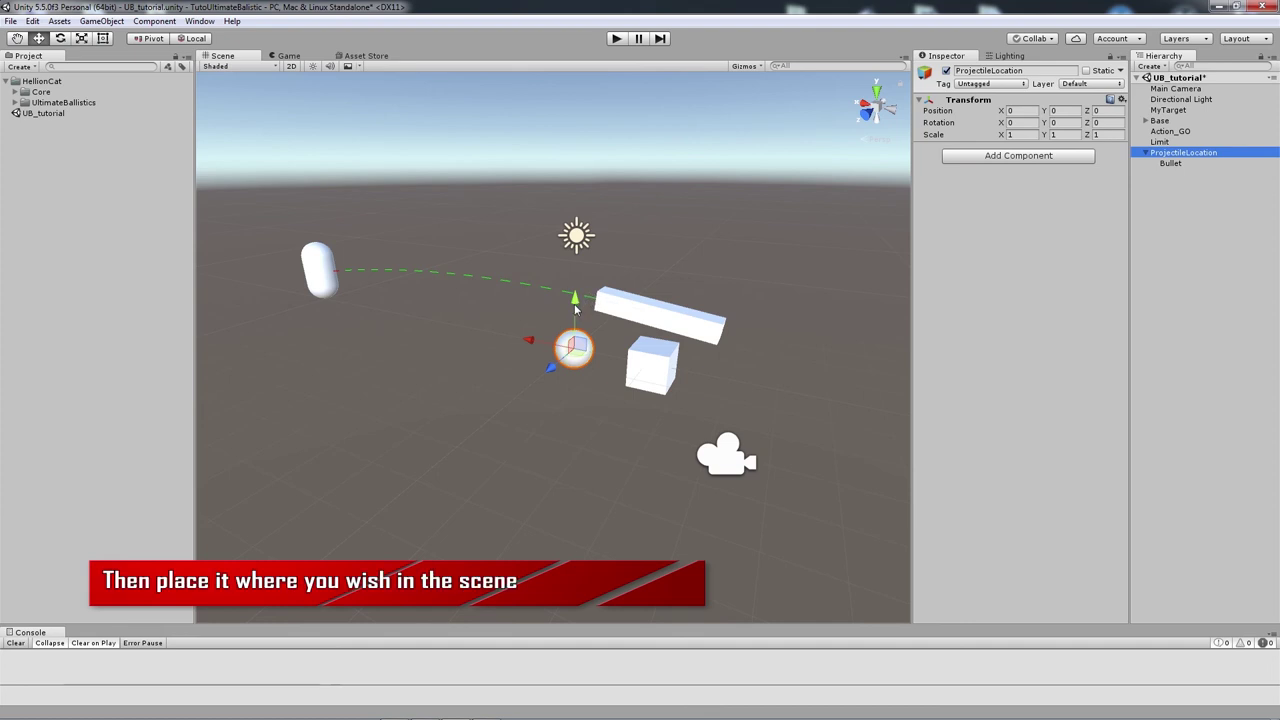
Step: Drag ProjectileLocation down to Y -14.15 and start Play mode
mouse_move(576, 305)
mouse_down()
mouse_move(558, 553)
mouse_move(582, 672)
mouse_up()
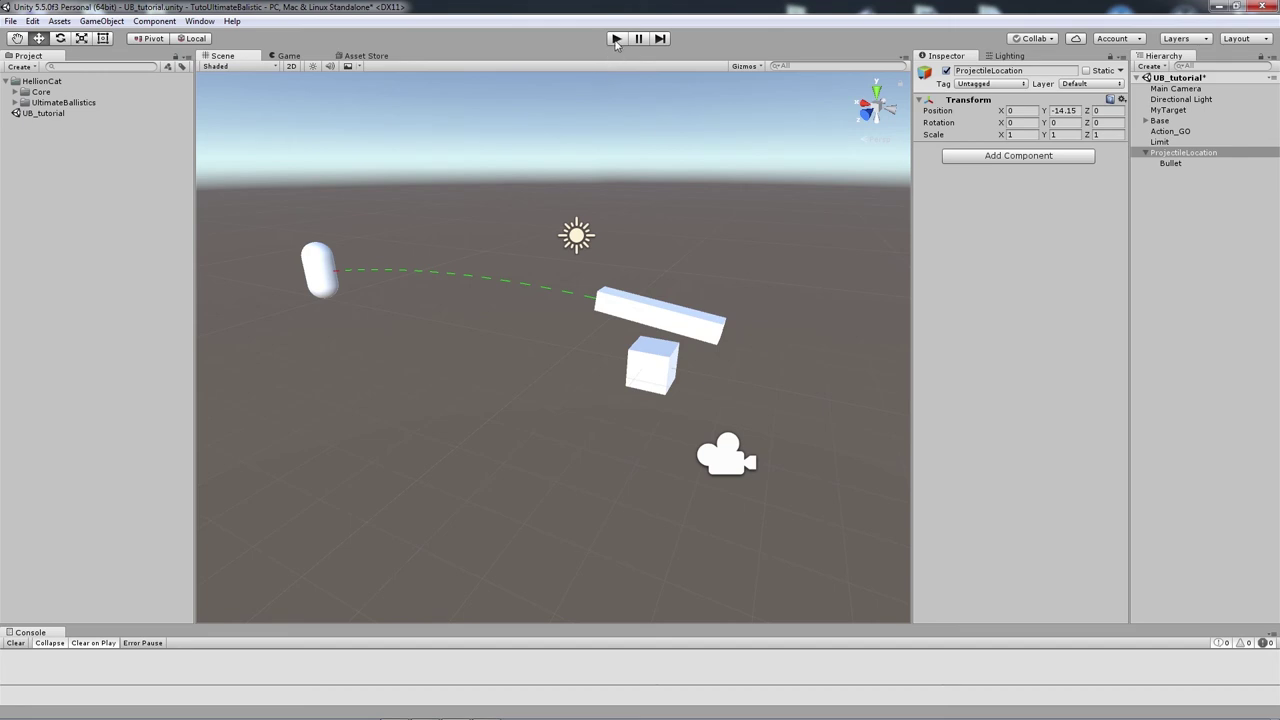
click(617, 40)
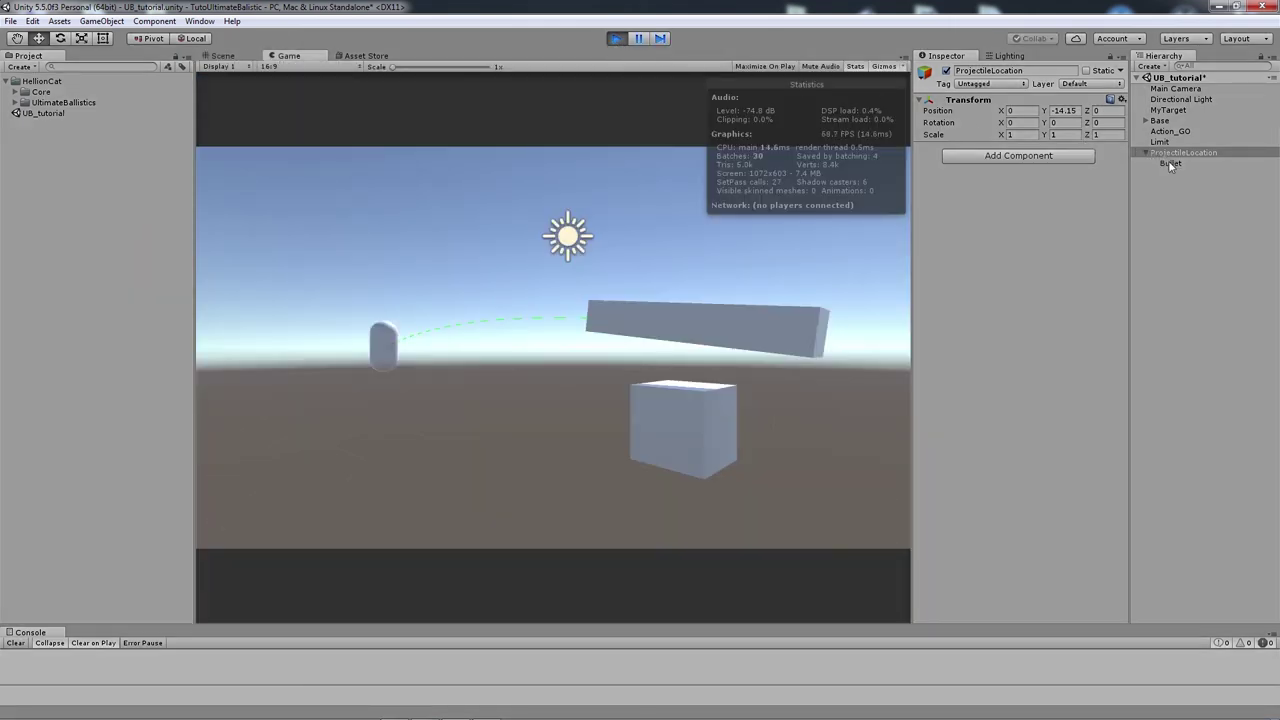
Step: With Bullet selected, fire a shot to confirm it respawns at its parent's origin, then stop
click(1170, 163)
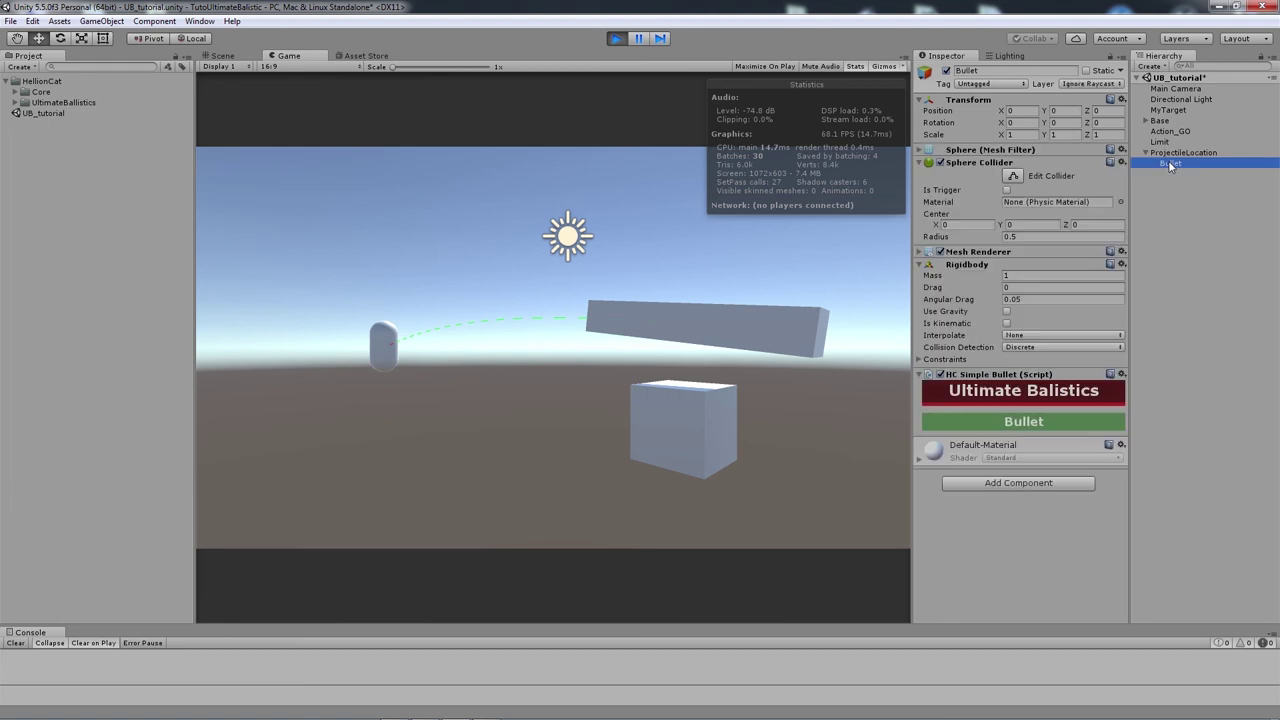
click(810, 234)
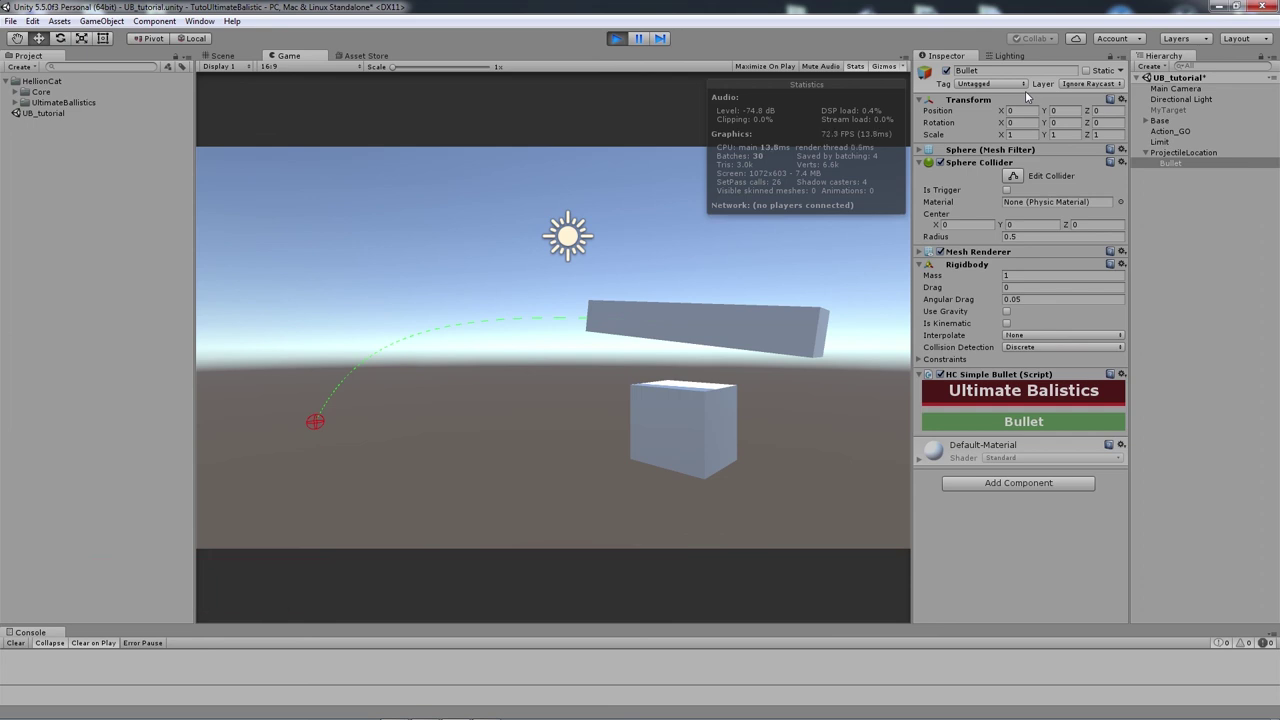
click(615, 39)
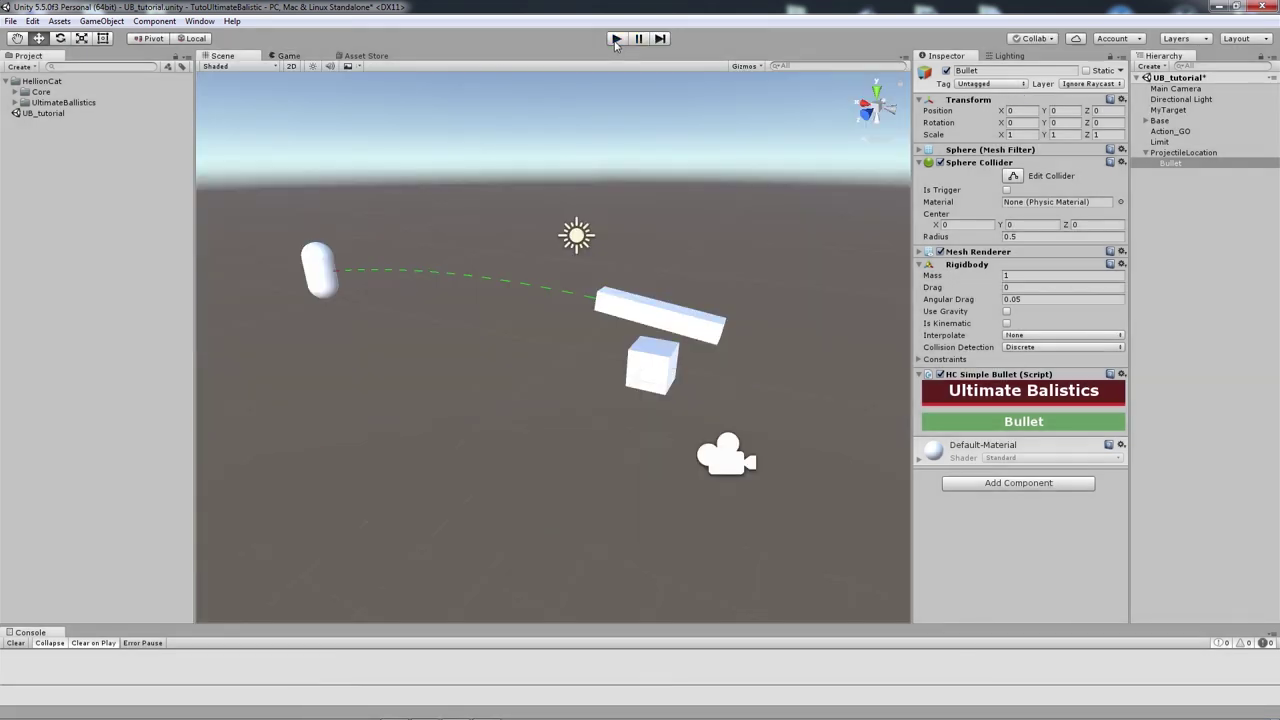